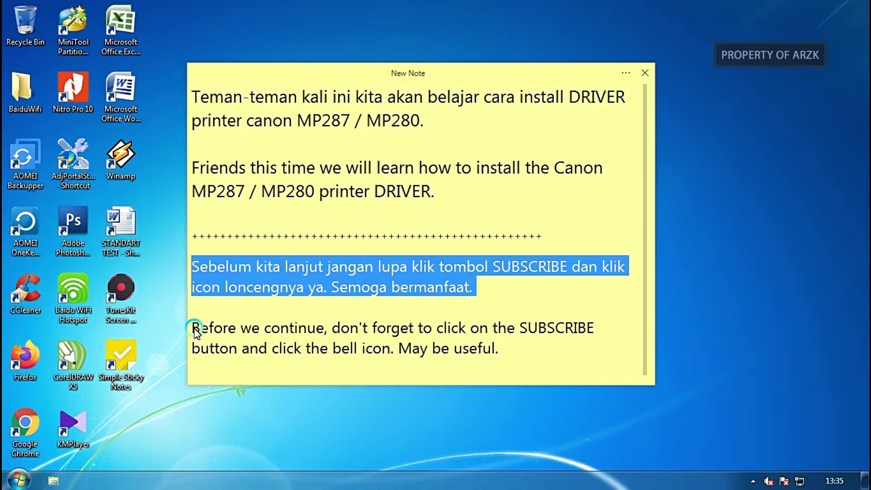
Delete all the text in the sticky note and shrink the note's height to a short strip.
{"action": "left_click_drag", "start_coordinate": [193, 328], "coordinate": [535, 352]}
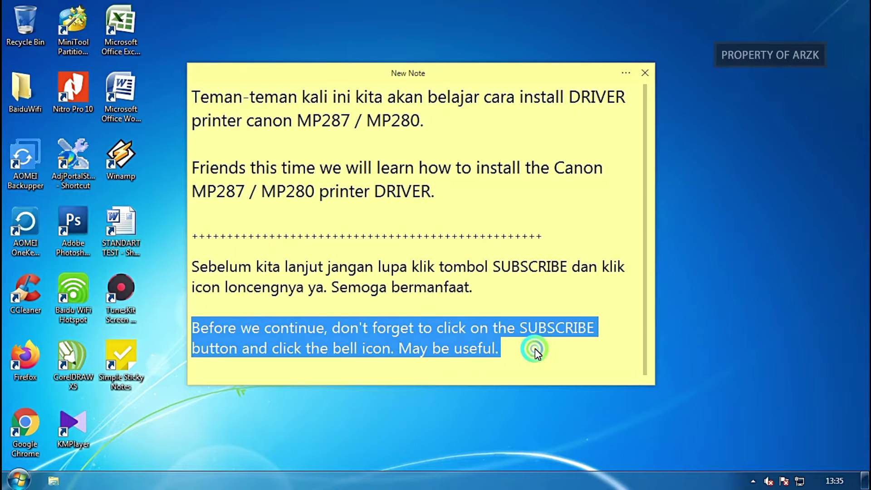
{"action": "left_click", "coordinate": [561, 359]}
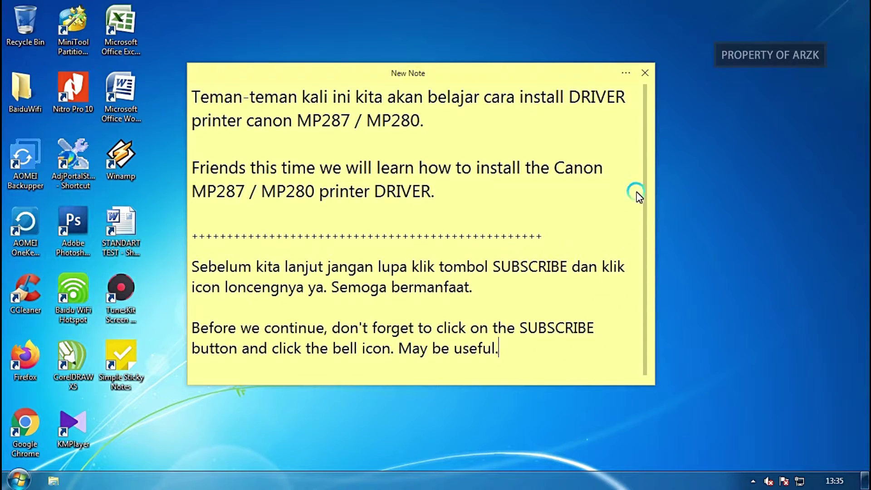
{"action": "left_click_drag", "start_coordinate": [557, 371], "coordinate": [196, 5]}
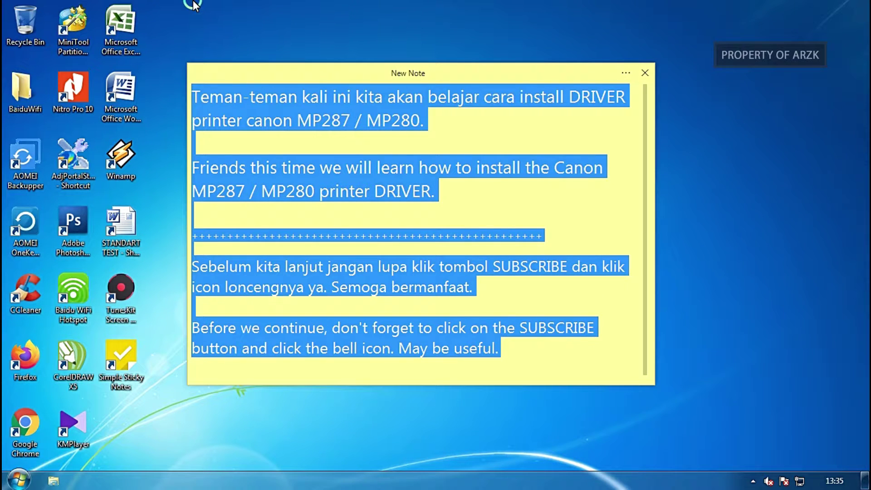
{"action": "key", "text": "BackSpace"}
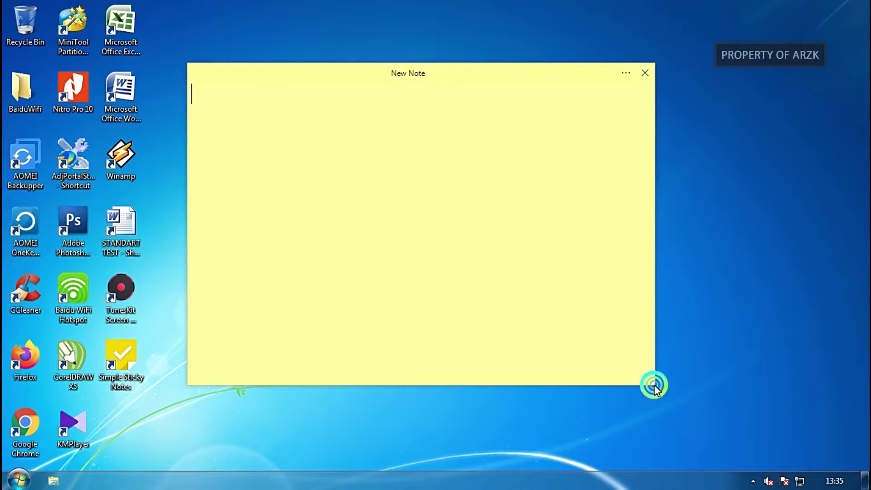
{"action": "left_click_drag", "start_coordinate": [655, 384], "coordinate": [654, 157]}
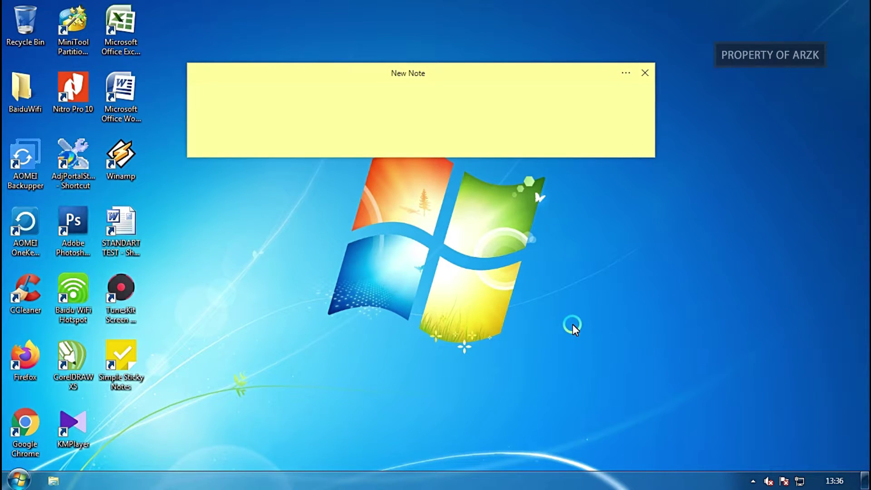
Write "oke seperti biasa kita lihat dulu printernya di printers" in the empty sticky note.
{"action": "type", "text": "ke ma"}
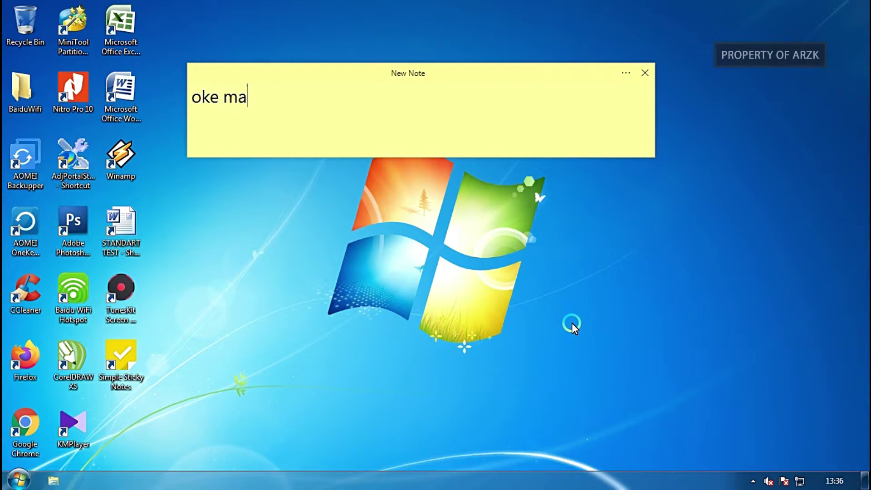
{"action": "type", "text": "r"}
{"action": "key", "text": "BackSpace"}
{"action": "key", "text": "BackSpace"}
{"action": "key", "text": "BackSpace"}
{"action": "type", "text": "seperti "}
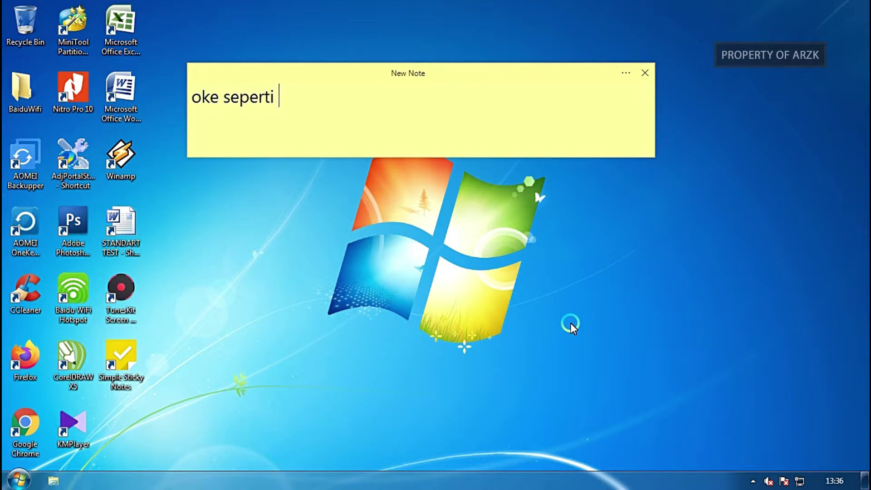
{"action": "type", "text": "biasa ki"}
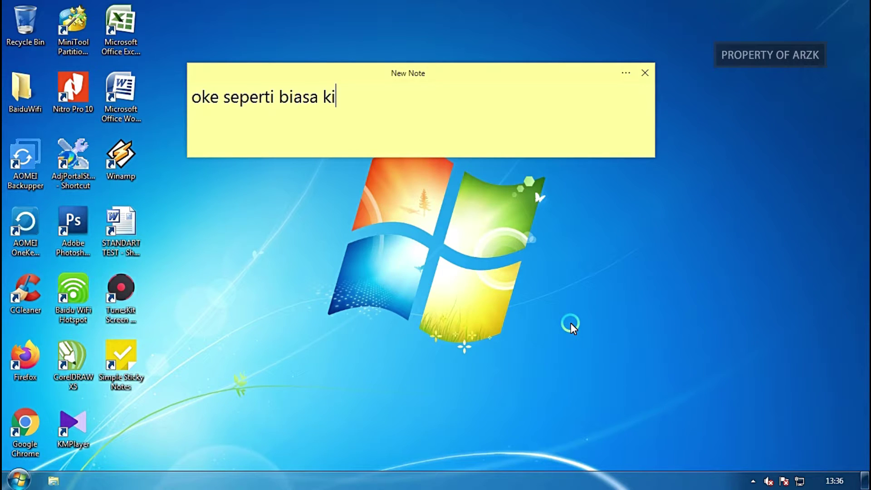
{"action": "type", "text": "ta lihat"}
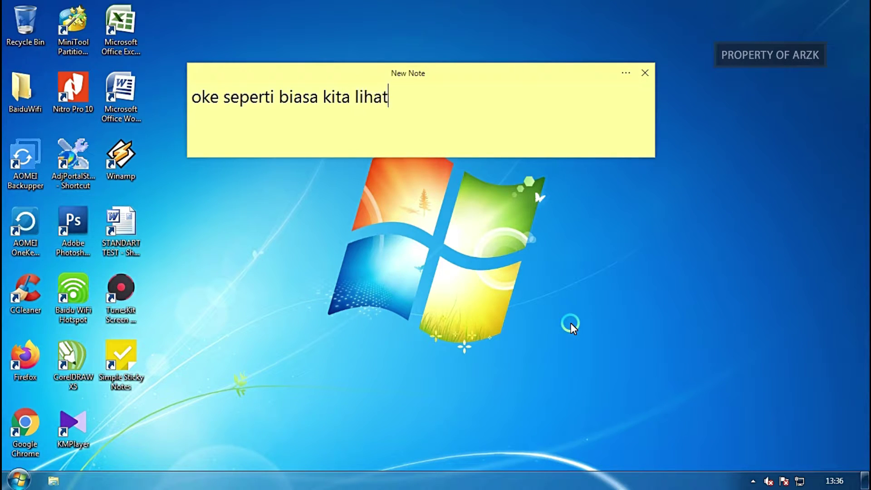
{"action": "type", "text": " dulu printerny"}
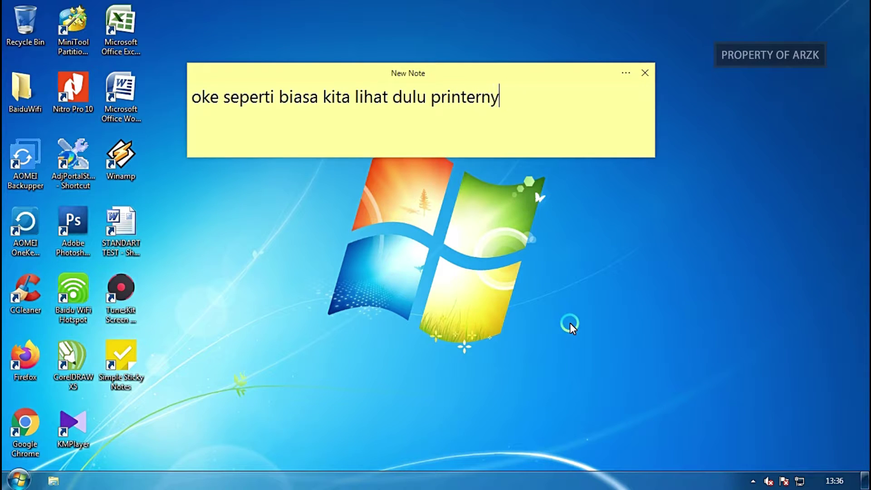
{"action": "type", "text": "a di printer"}
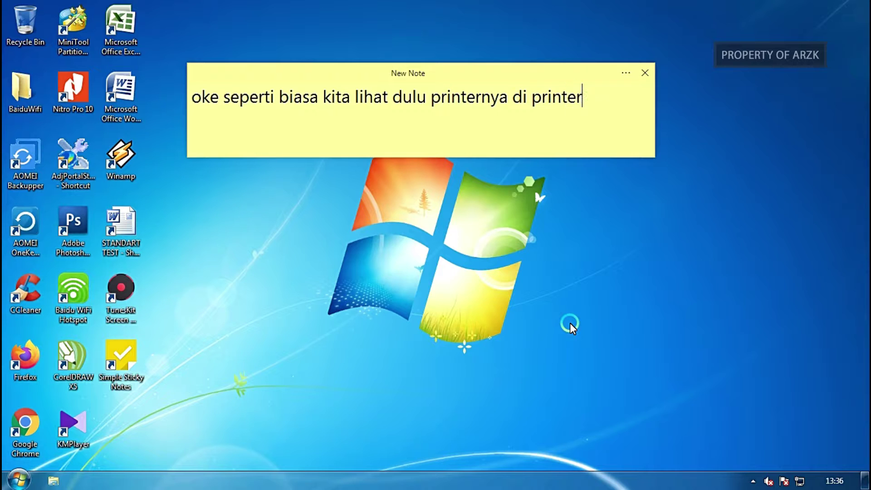
{"action": "type", "text": "s"}
Change the last word of the note's sentence to "devices end printers" and select the whole sentence.
{"action": "left_click", "coordinate": [19, 480]}
{"action": "left_click", "coordinate": [19, 480]}
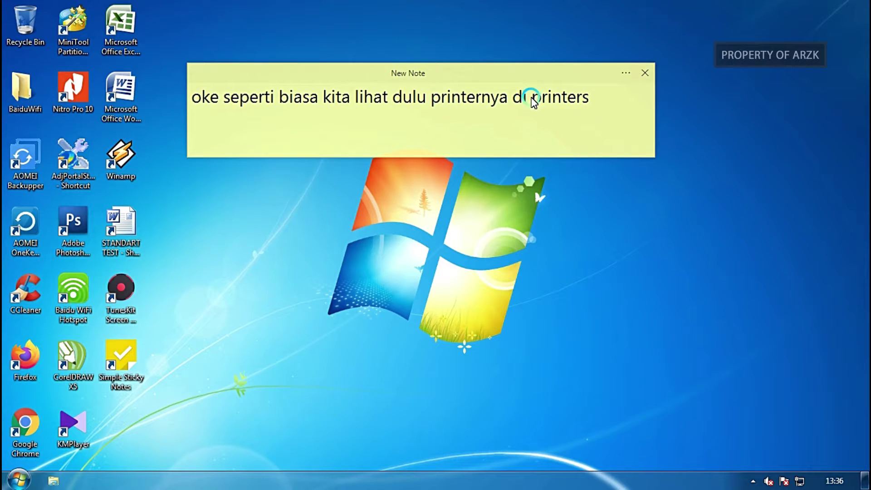
{"action": "type", "text": "dev"}
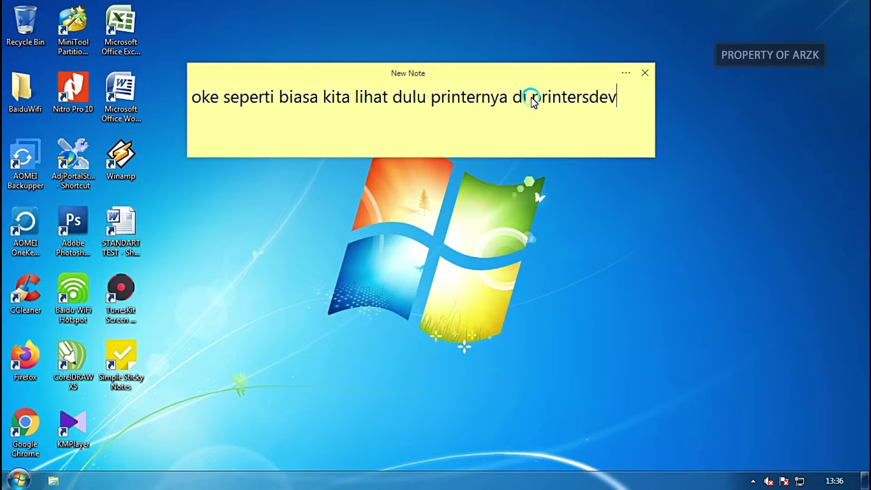
{"action": "type", "text": "ices end"}
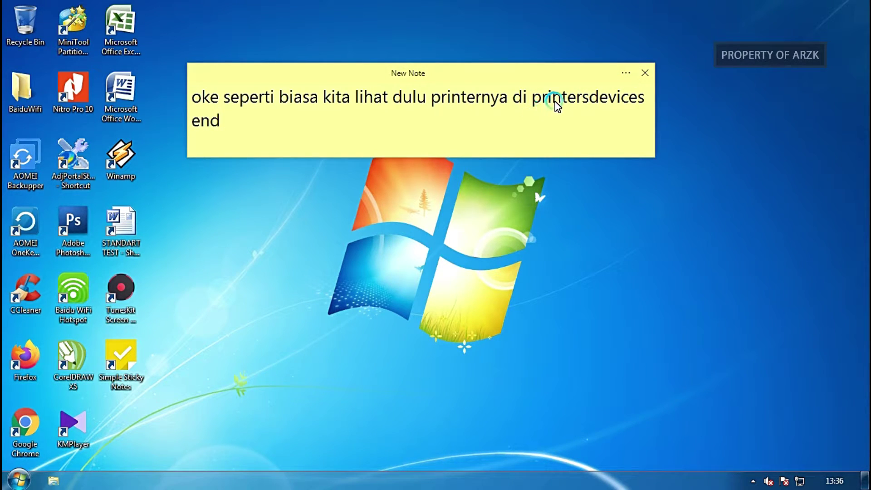
{"action": "left_click_drag", "start_coordinate": [589, 102], "coordinate": [540, 102]}
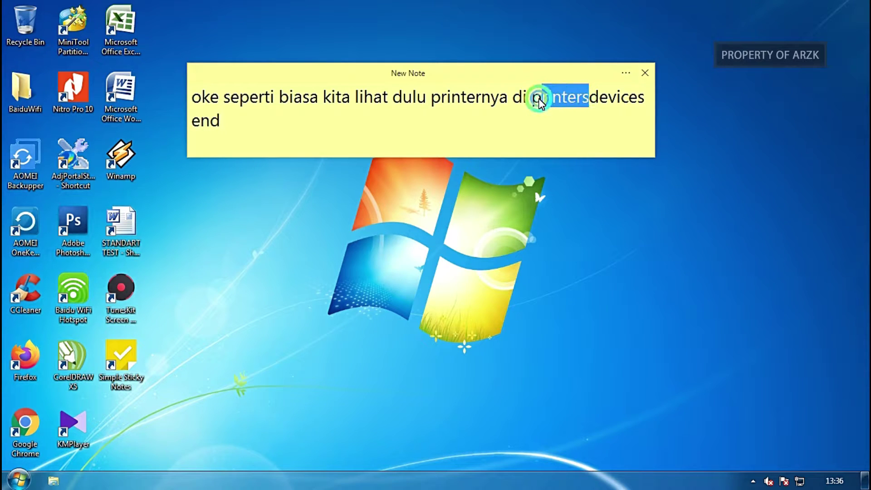
{"action": "key", "text": "BackSpace"}
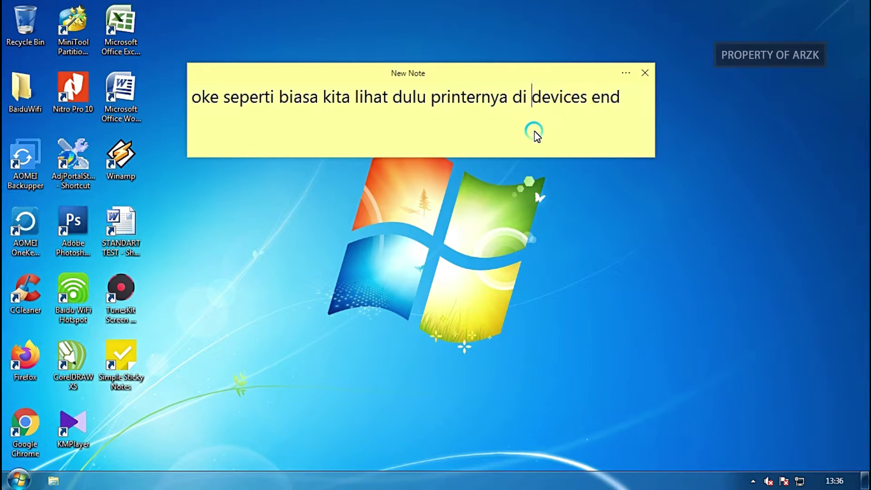
{"action": "left_click", "coordinate": [619, 105]}
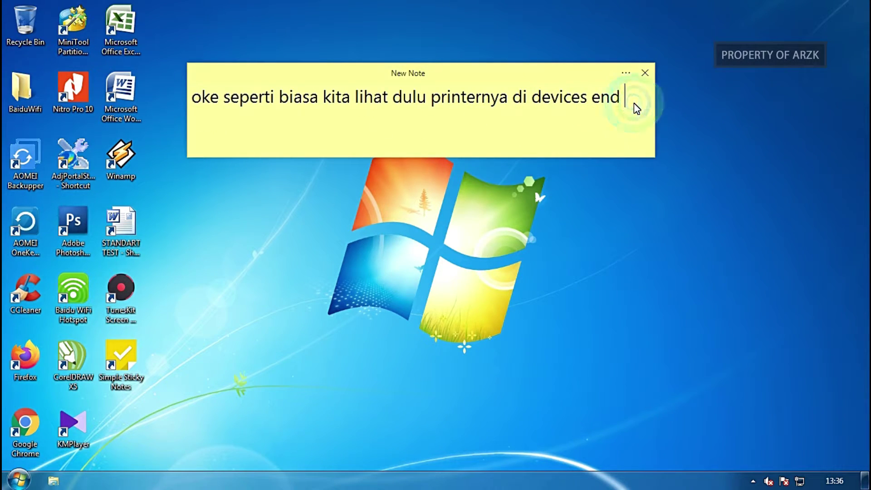
{"action": "type", "text": "pri"}
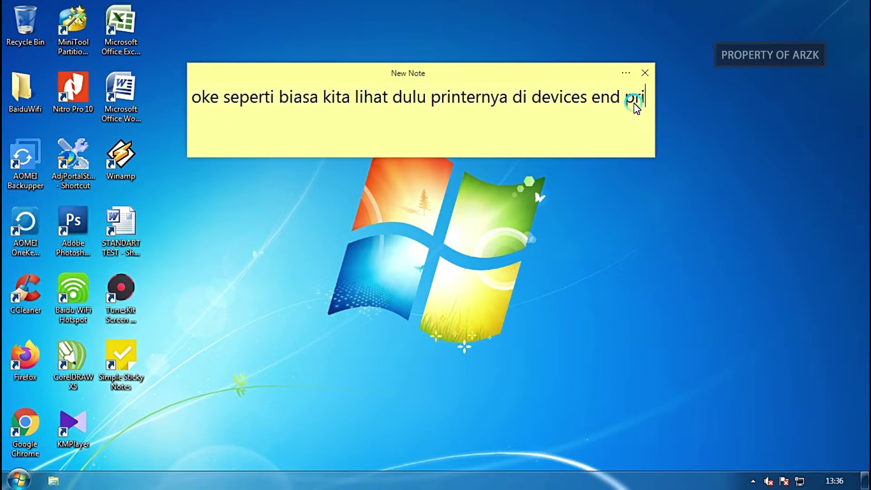
{"action": "type", "text": "nter"}
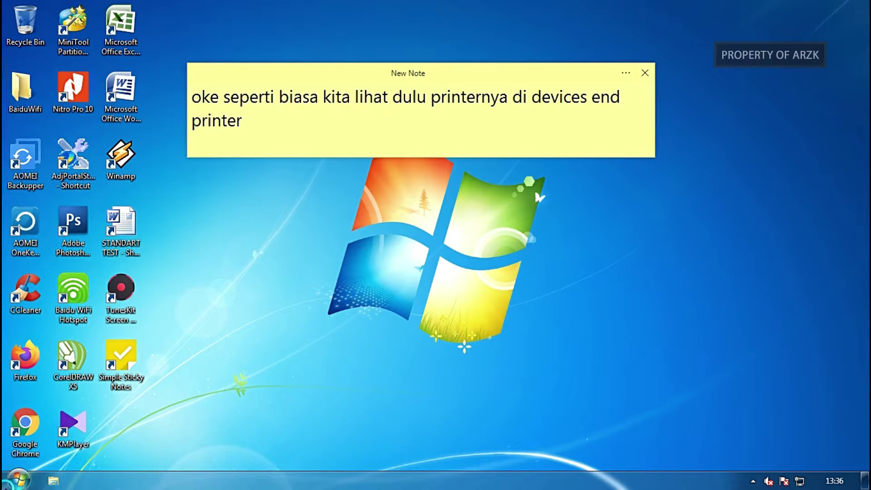
{"action": "left_click", "coordinate": [18, 479]}
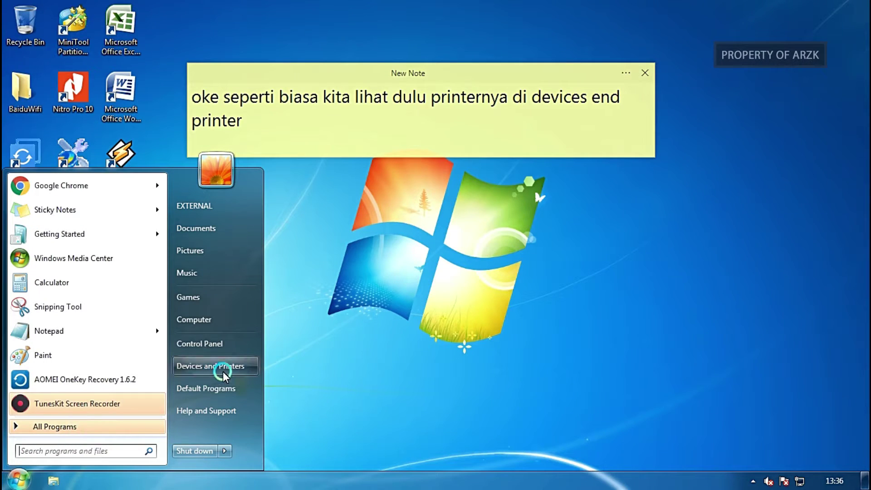
{"action": "left_click", "coordinate": [249, 131]}
{"action": "type", "text": "s"}
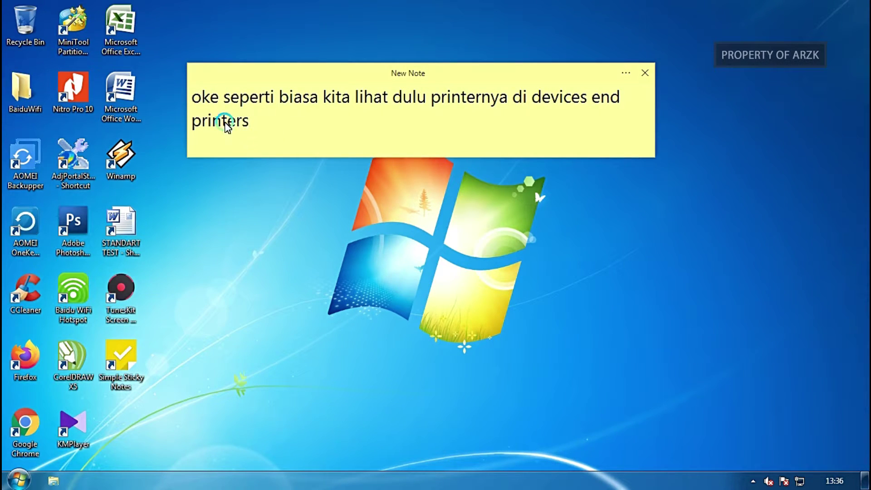
{"action": "left_click_drag", "start_coordinate": [196, 105], "coordinate": [250, 121]}
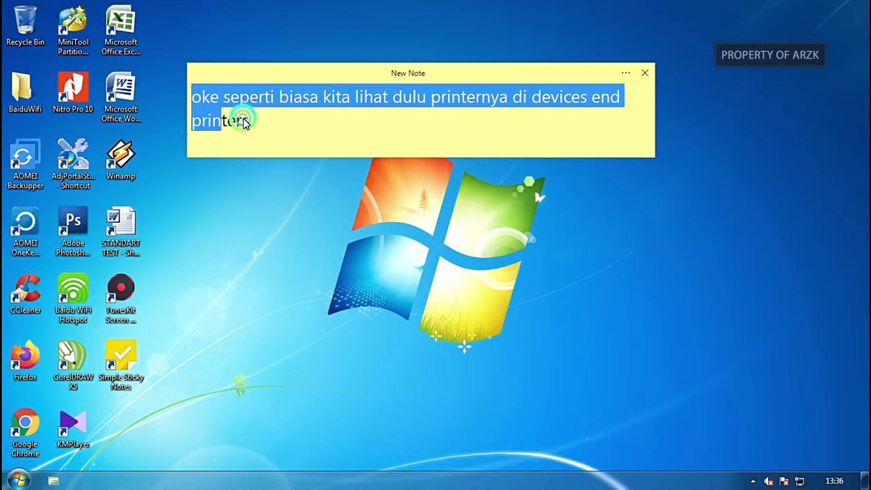
Open the Devices and Printers window and maximize it.
{"action": "left_click", "coordinate": [17, 480]}
{"action": "left_click", "coordinate": [206, 368]}
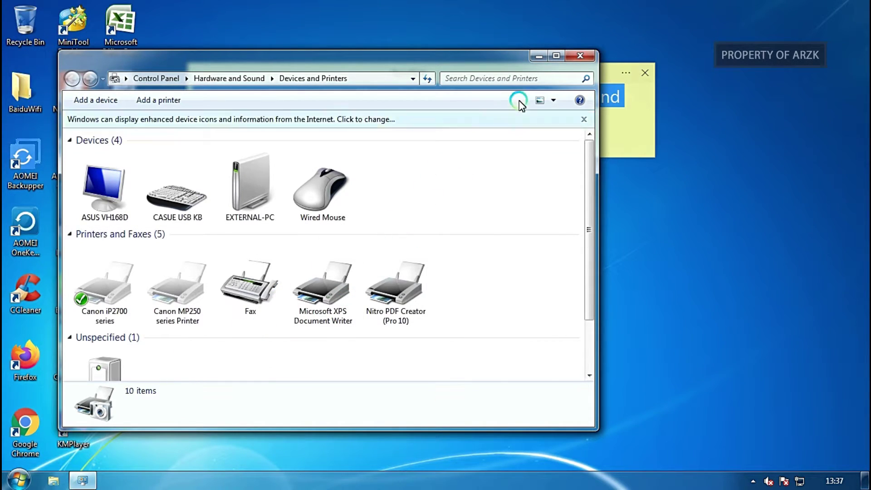
{"action": "left_click", "coordinate": [555, 57]}
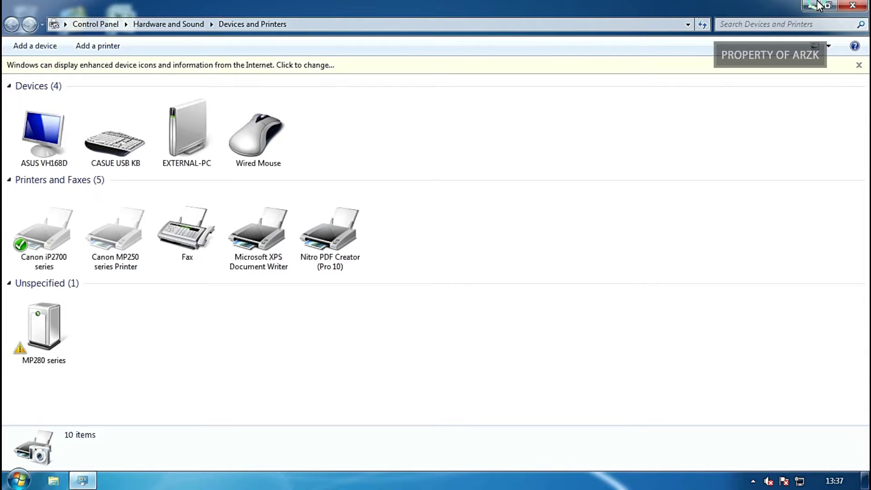
Bring the sticky note in front of the Devices and Printers window and place it right beside the MP280 series device.
{"action": "left_click", "coordinate": [753, 481]}
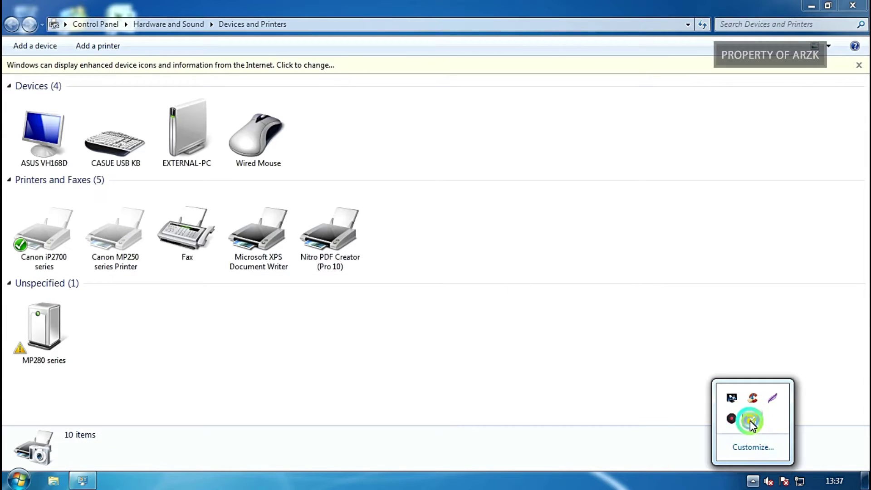
{"action": "left_click", "coordinate": [750, 418]}
{"action": "left_click_drag", "start_coordinate": [524, 71], "coordinate": [615, 321]}
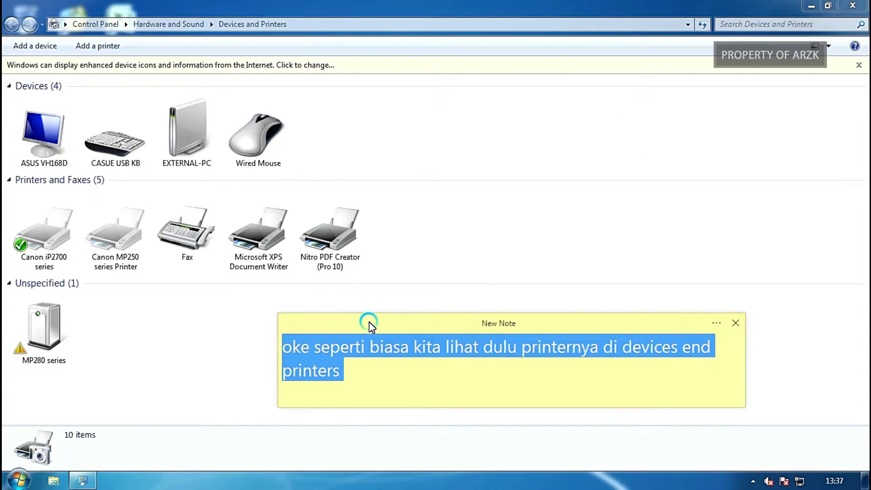
{"action": "left_click_drag", "start_coordinate": [369, 322], "coordinate": [177, 308]}
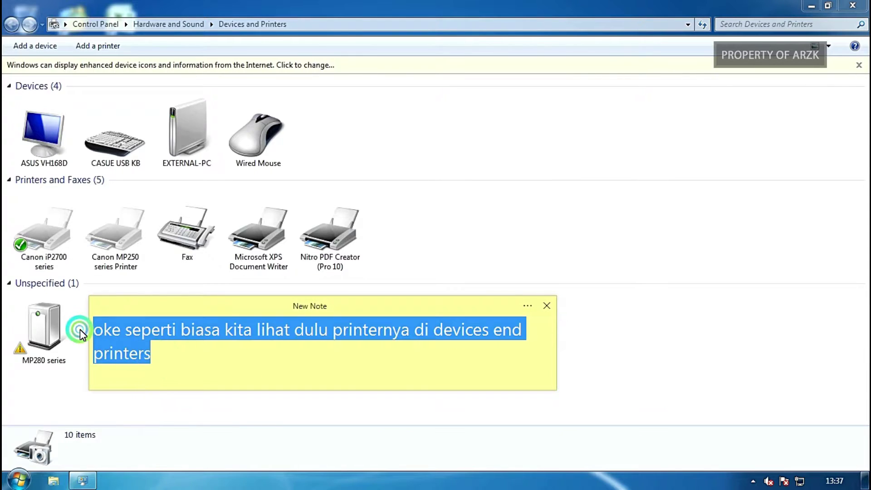
Replace the sticky note's selected text with "seperti sebelum sebelumnya bila printer kita masih berada di UNSPECIFIED".
{"action": "left_click", "coordinate": [864, 480]}
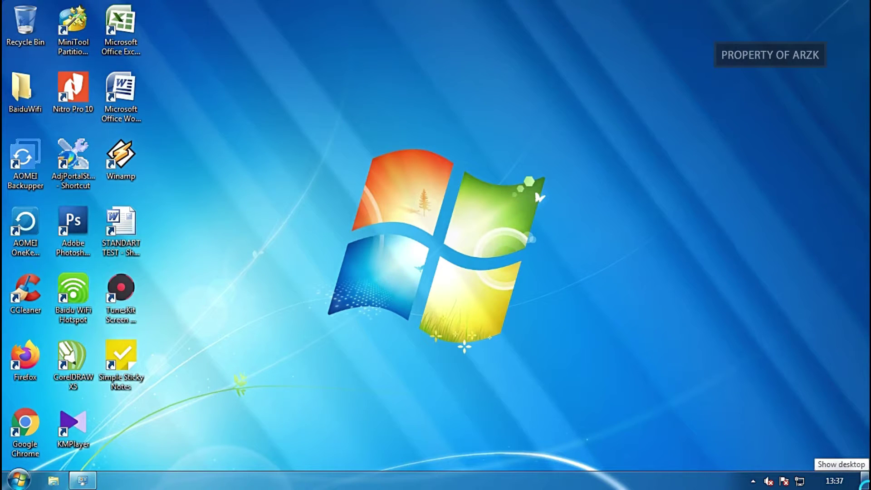
{"action": "left_click", "coordinate": [864, 480]}
{"action": "type", "text": "Se"}
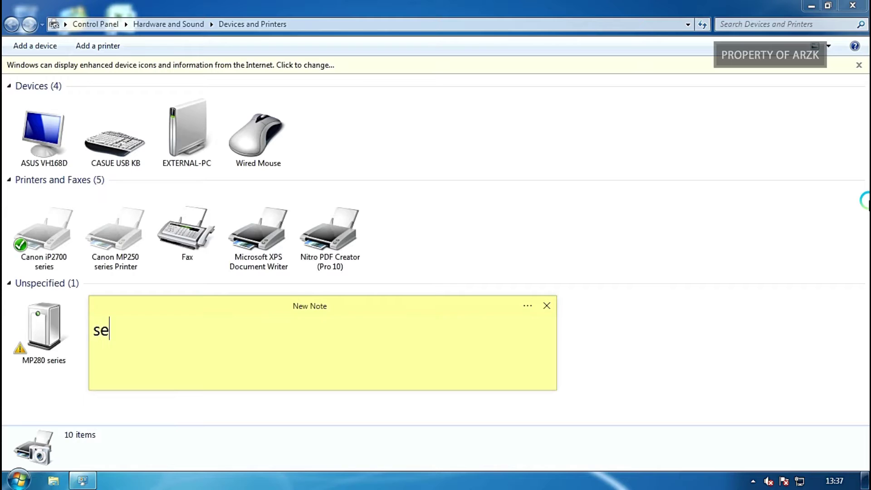
{"action": "type", "text": "perti sebelu"}
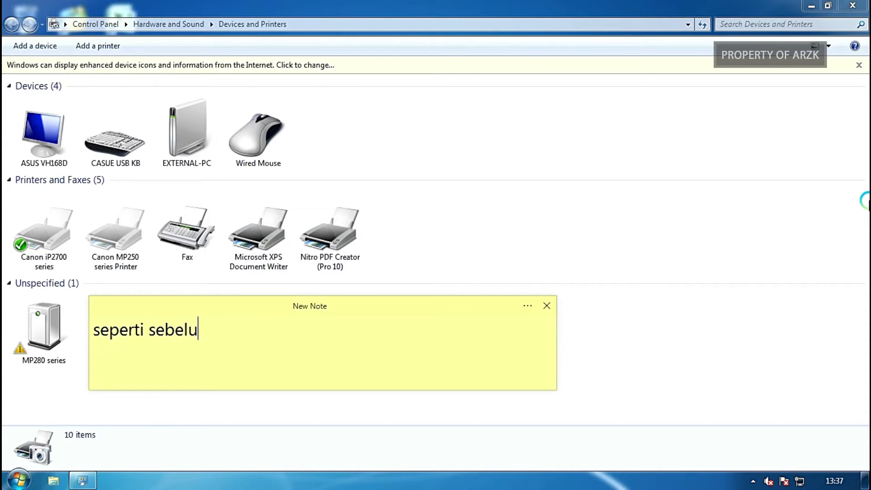
{"action": "type", "text": "m sebel"}
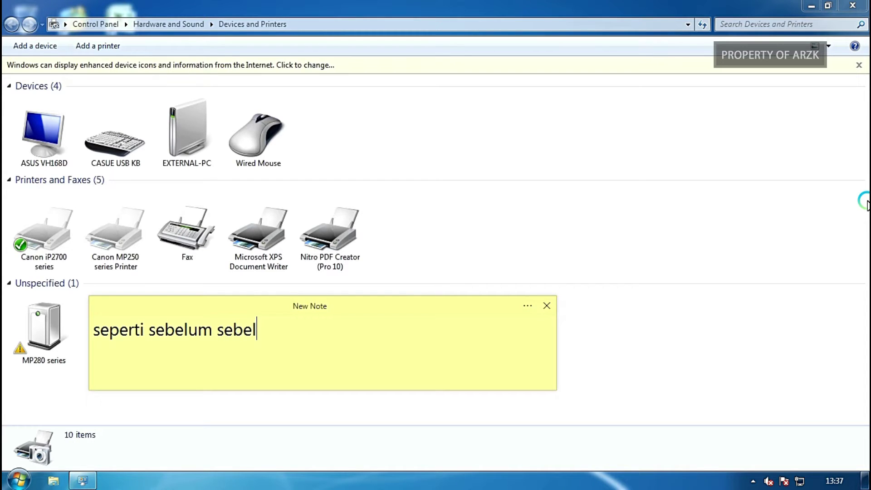
{"action": "type", "text": "umnya b i"}
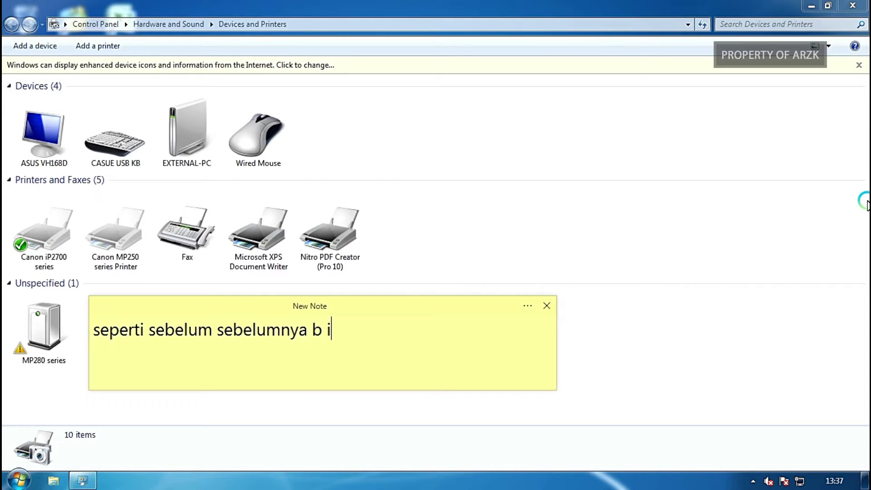
{"action": "type", "text": "la"}
{"action": "key", "text": "BackSpace"}
{"action": "key", "text": "BackSpace"}
{"action": "type", "text": "ila pri"}
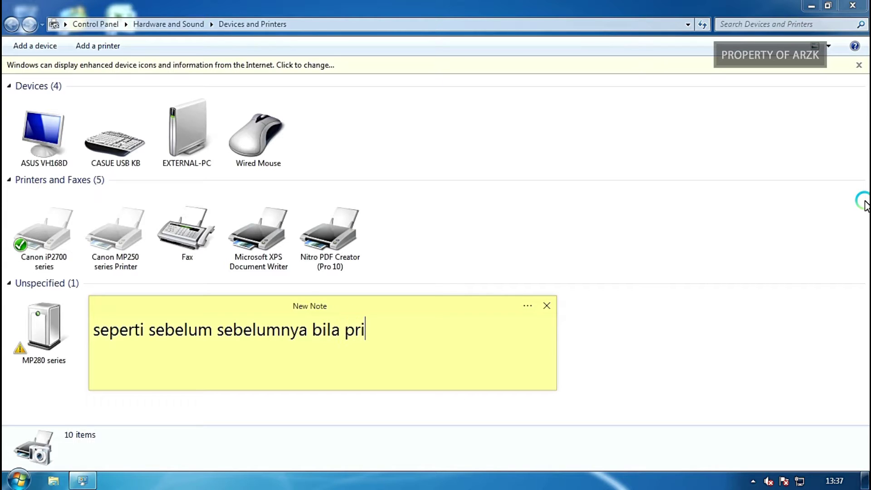
{"action": "type", "text": "nter kita "}
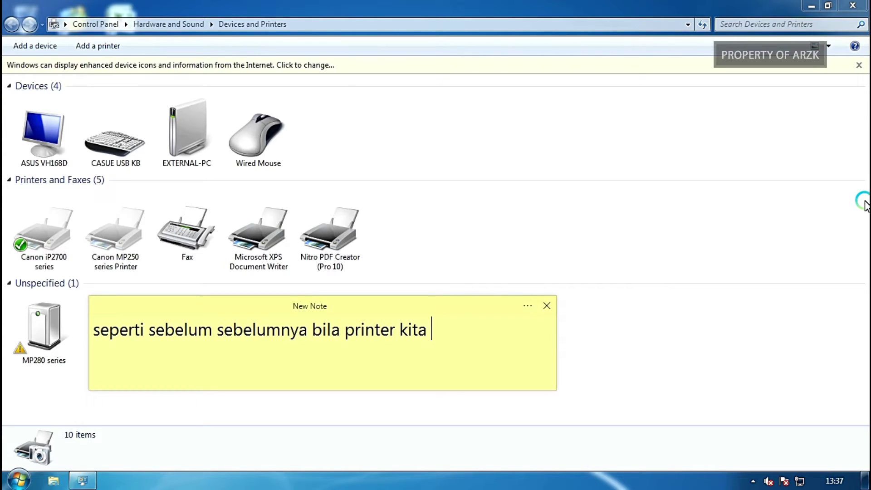
{"action": "type", "text": "masih be"}
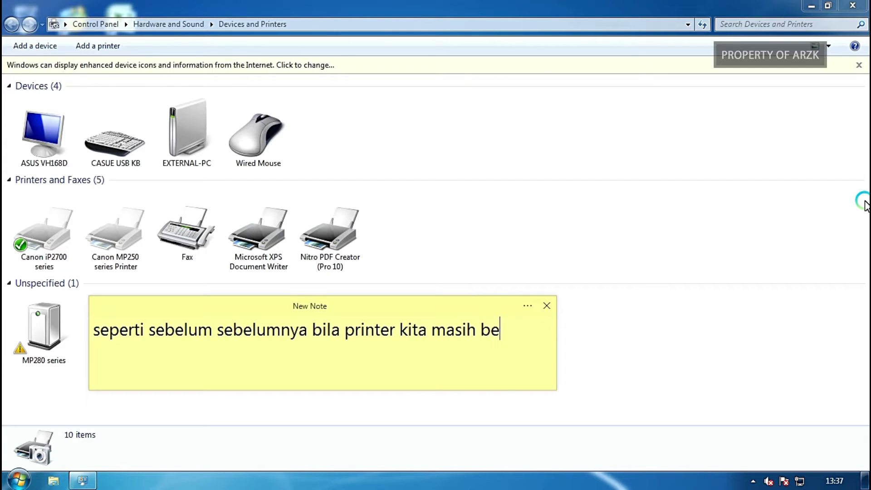
{"action": "type", "text": "rada di UN"}
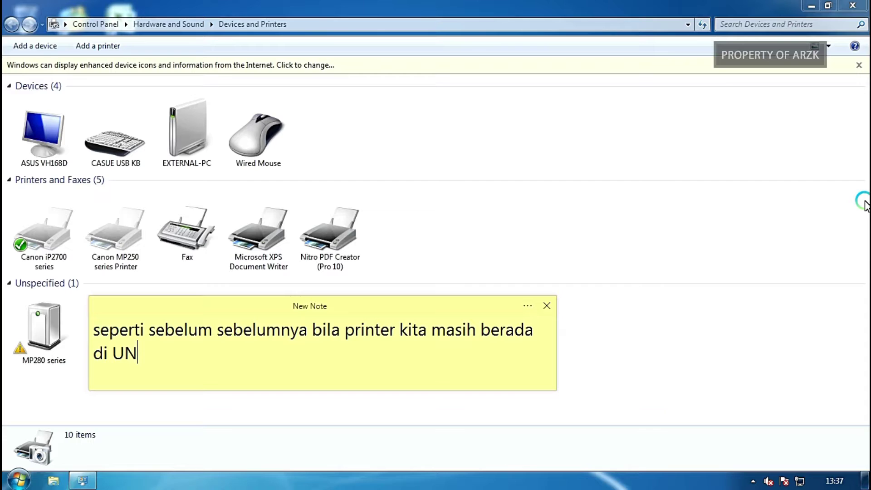
{"action": "type", "text": "SPEC"}
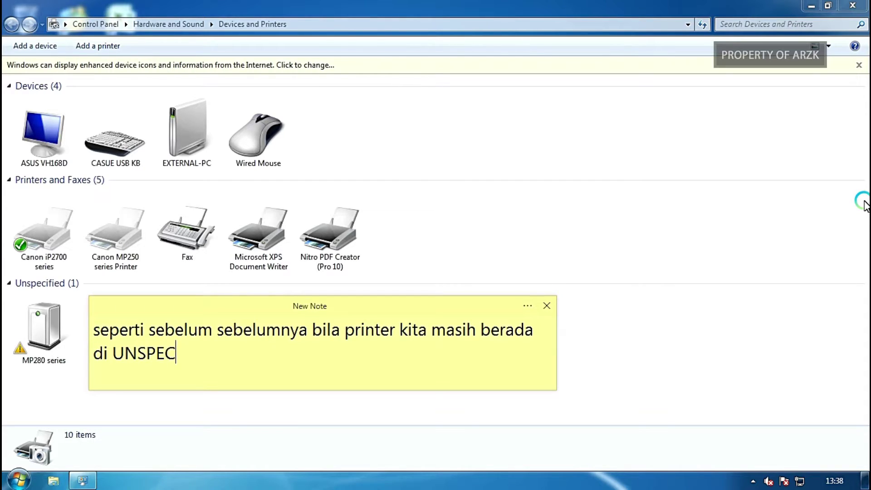
{"action": "type", "text": "IFIED"}
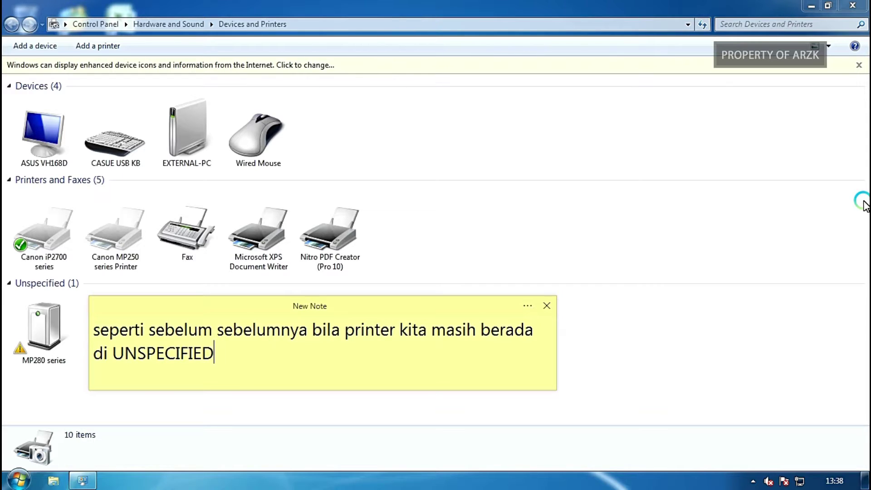
Complete the note's sentence with ", berarti driver printer belum terinstal." and briefly highlight the whole sentence.
{"action": "type", "text": ", berart"}
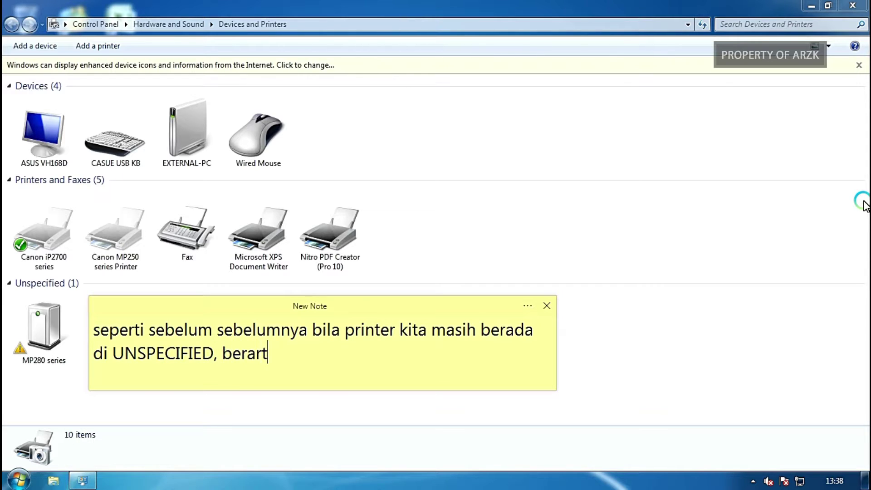
{"action": "type", "text": "i driver prin"}
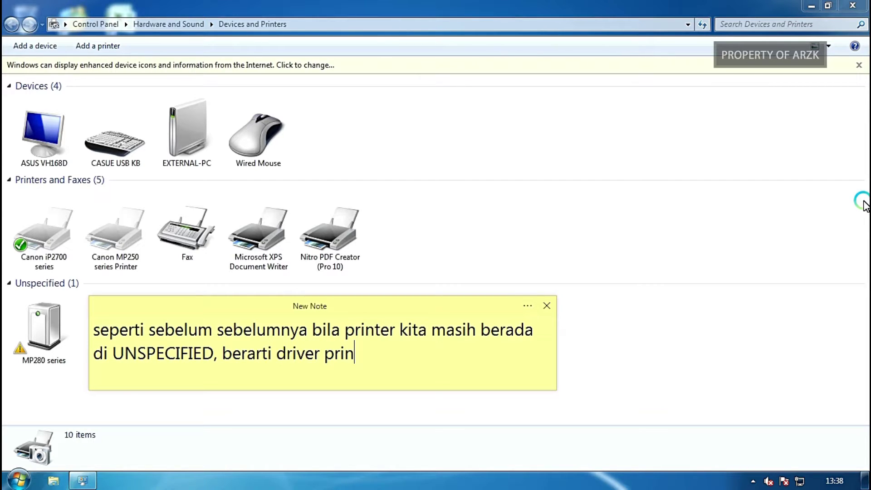
{"action": "type", "text": "ter belum "}
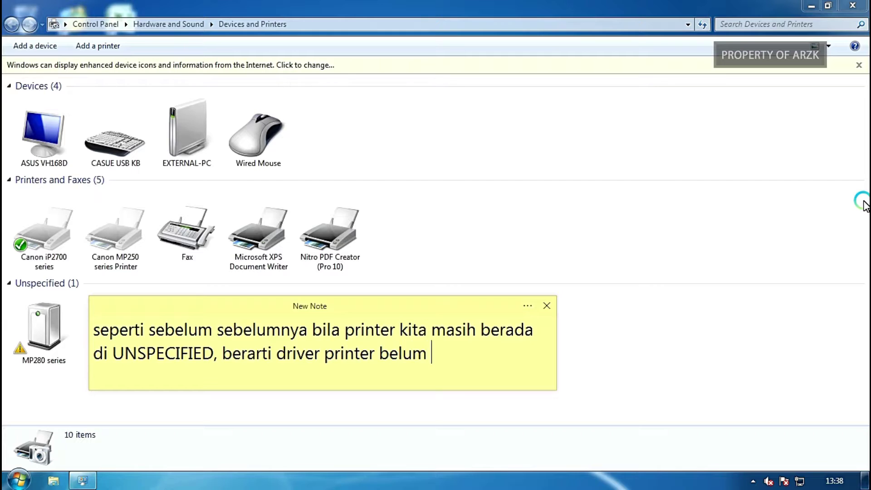
{"action": "type", "text": "terinsta"}
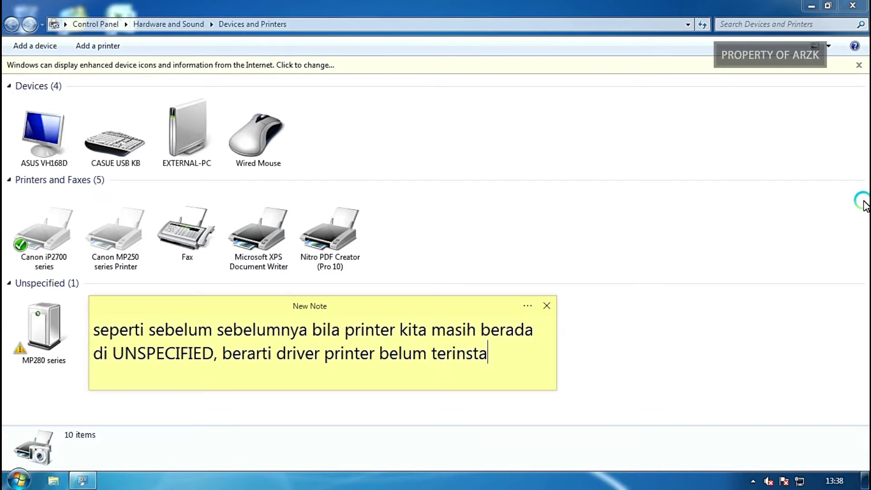
{"action": "type", "text": "l."}
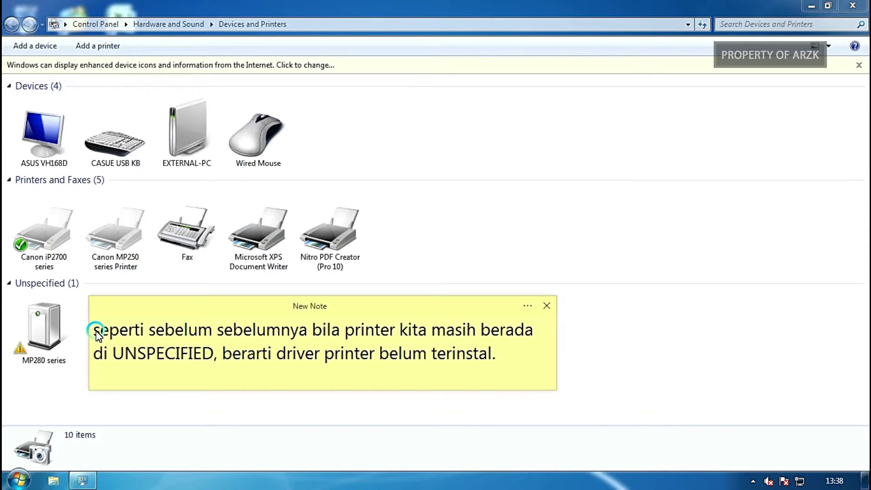
{"action": "left_click_drag", "start_coordinate": [93, 330], "coordinate": [508, 377]}
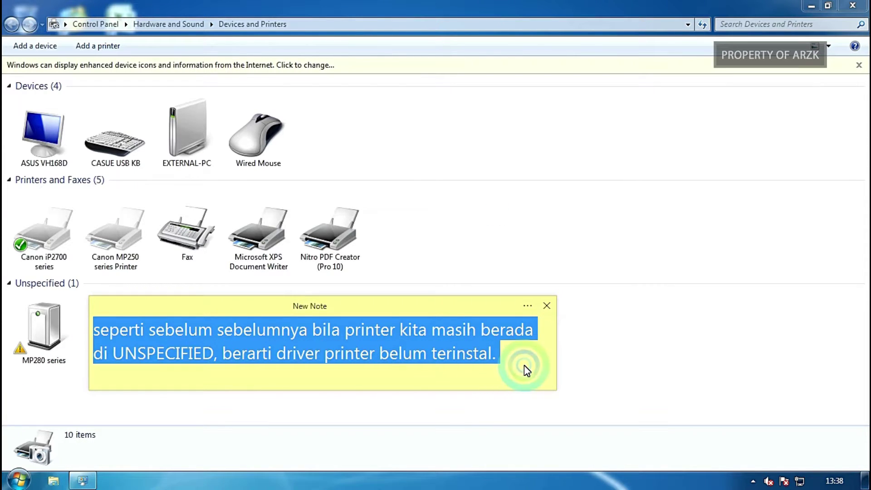
{"action": "left_click", "coordinate": [524, 363]}
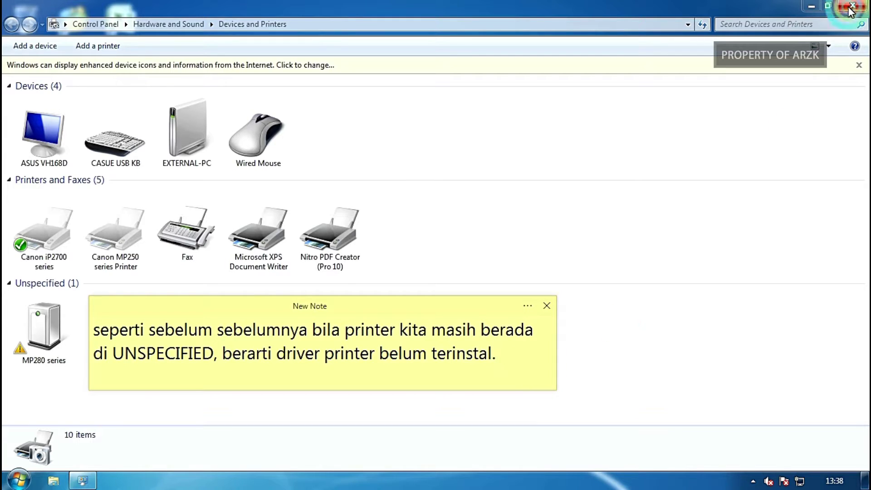
Minimize the Devices and Printers window and move the sticky note, with its text selected, up to the middle of the desktop.
{"action": "left_click", "coordinate": [811, 5]}
{"action": "left_click", "coordinate": [497, 359]}
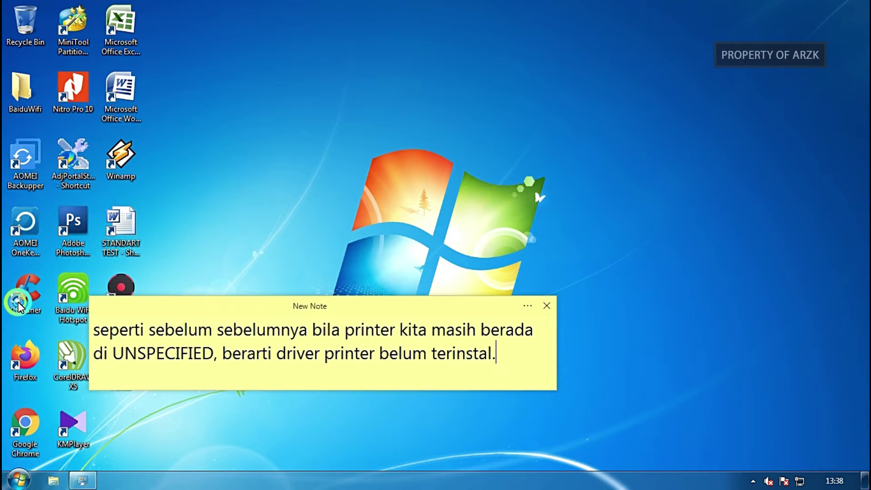
{"action": "left_click", "coordinate": [440, 377]}
{"action": "left_click_drag", "start_coordinate": [510, 362], "coordinate": [121, 327]}
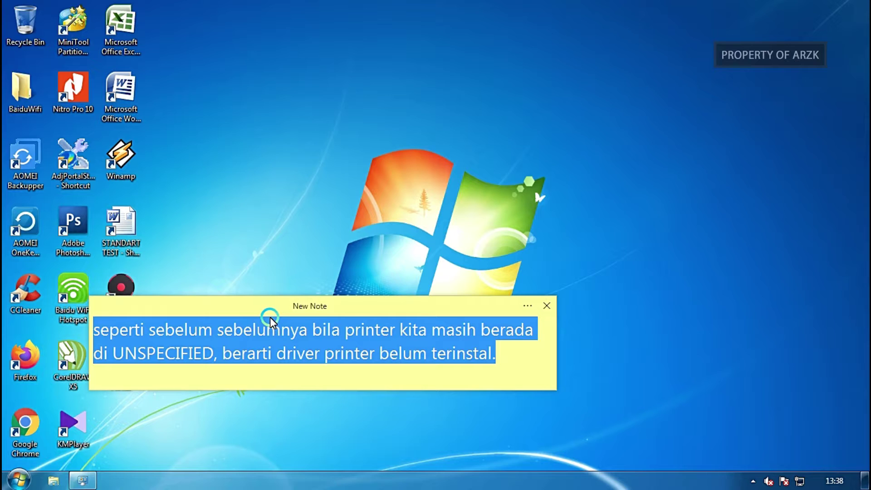
{"action": "left_click_drag", "start_coordinate": [422, 307], "coordinate": [533, 184]}
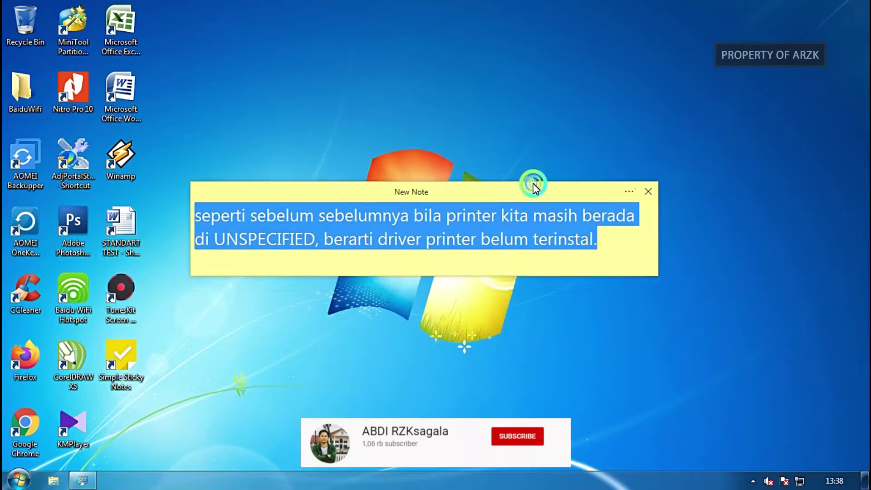
Replace the note's selected text with "Bila teman-teman belum punya driver printernya".
{"action": "type", "text": "Bil"}
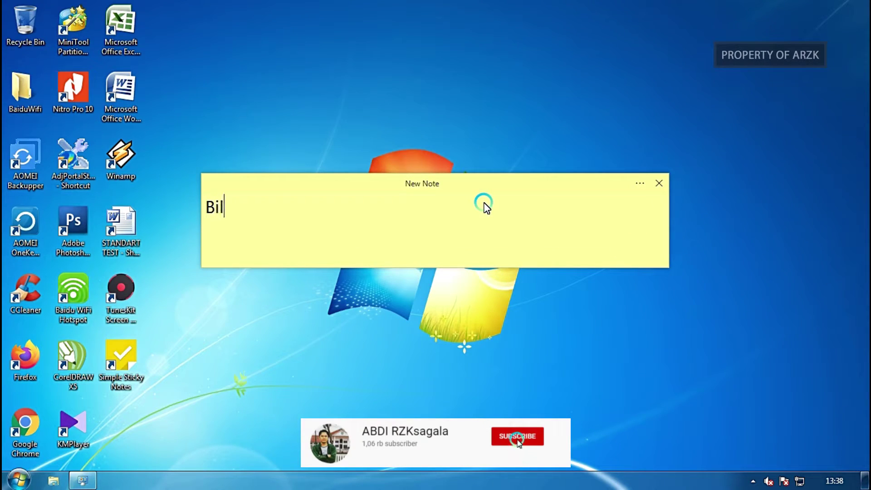
{"action": "type", "text": "a teman-t"}
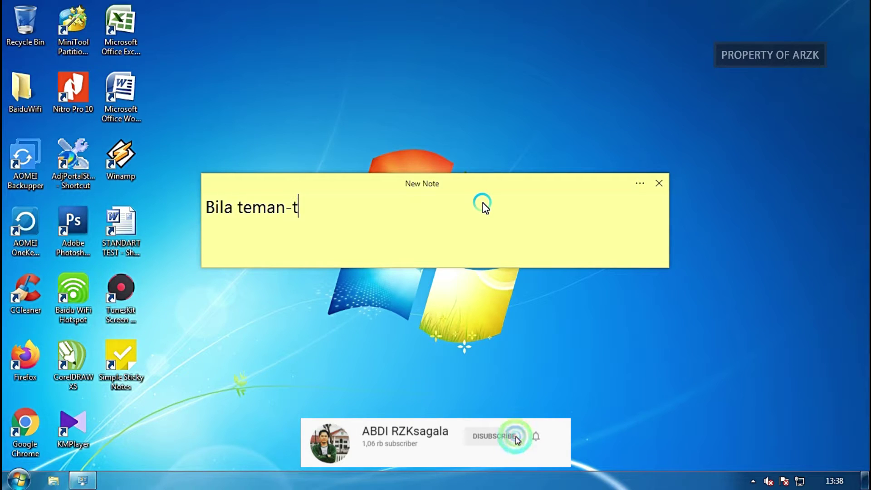
{"action": "type", "text": "eman belum"}
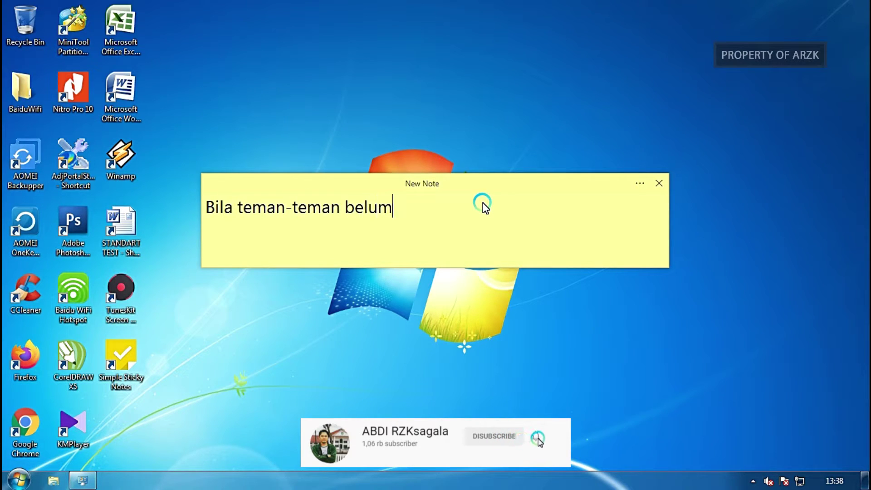
{"action": "type", "text": " punya "}
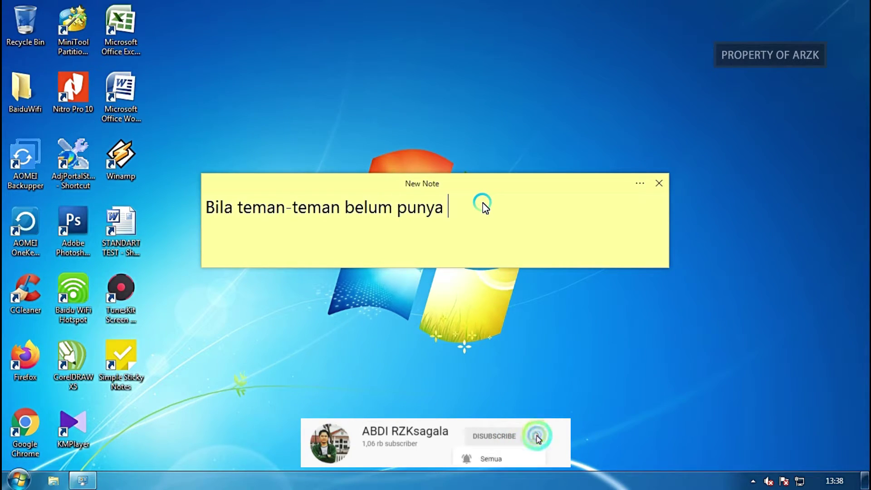
{"action": "type", "text": "driver "}
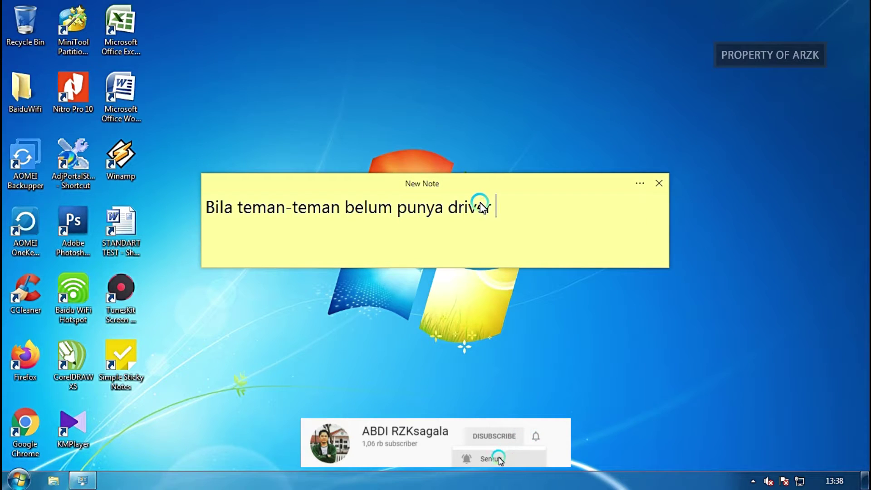
{"action": "type", "text": "printer"}
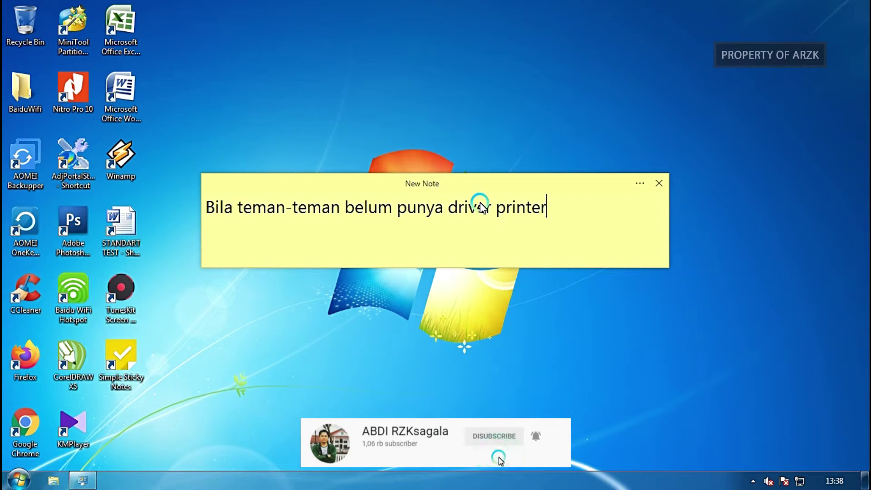
{"action": "type", "text": "nya"}
Continue the note with ", teman-teman bisa download di internet atau dari google chrome" and select the whole sentence.
{"action": "type", "text": ", teman"}
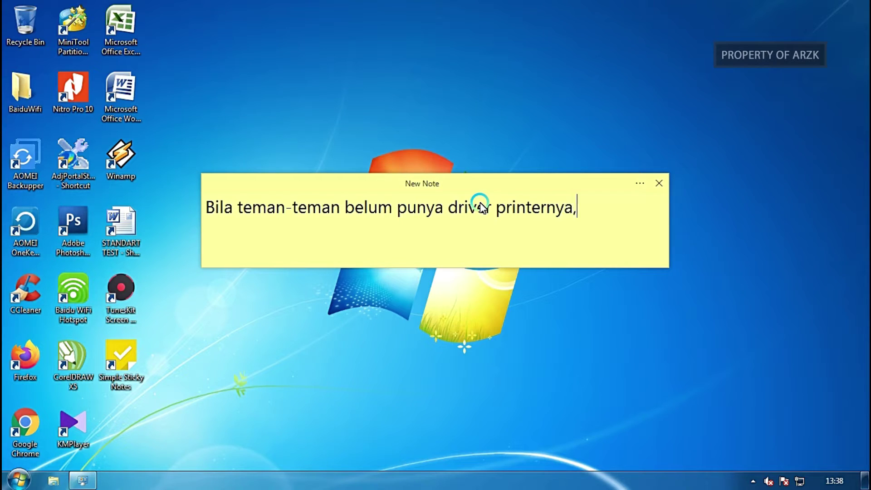
{"action": "type", "text": "-t"}
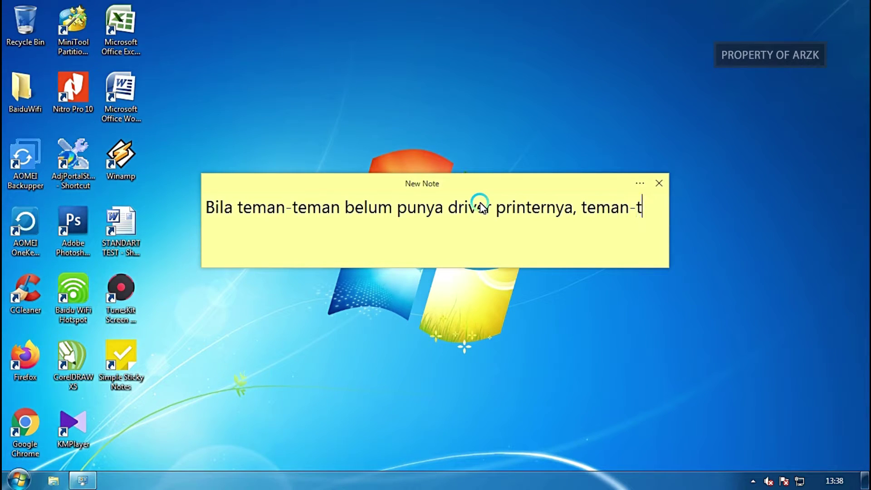
{"action": "type", "text": "ema"}
{"action": "type", "text": "n bisa "}
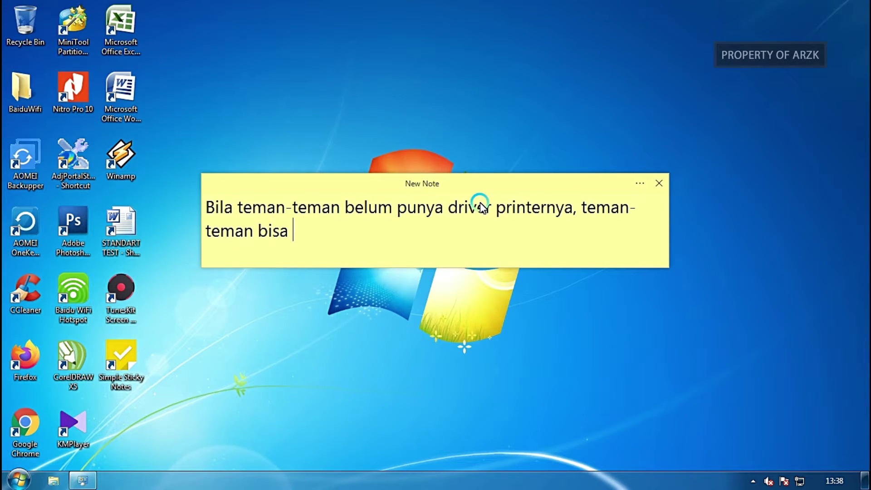
{"action": "type", "text": "download di"}
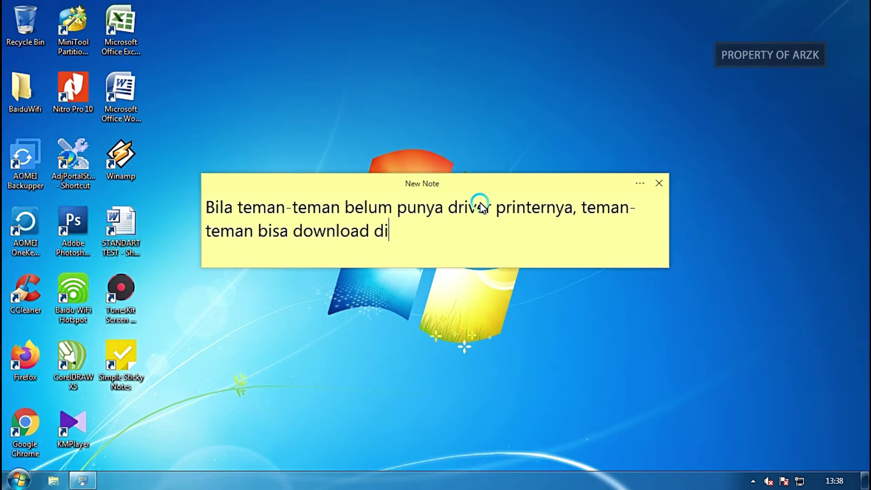
{"action": "type", "text": " internet"}
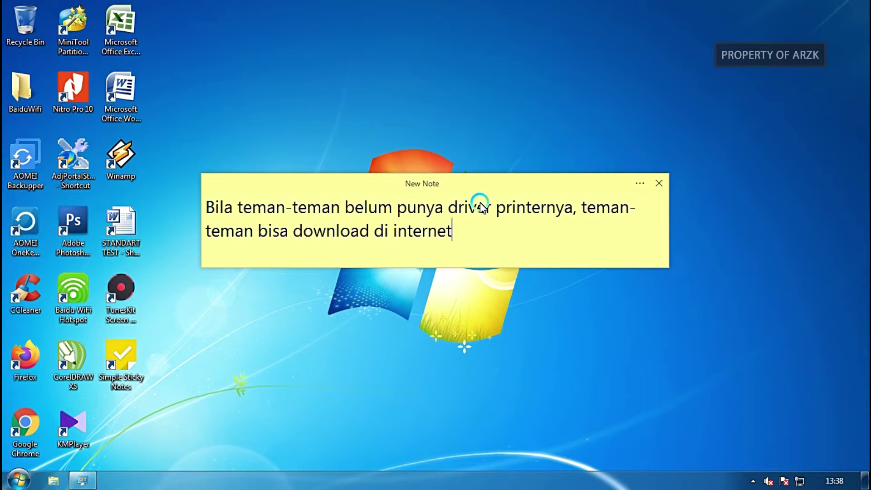
{"action": "type", "text": " atau dari f"}
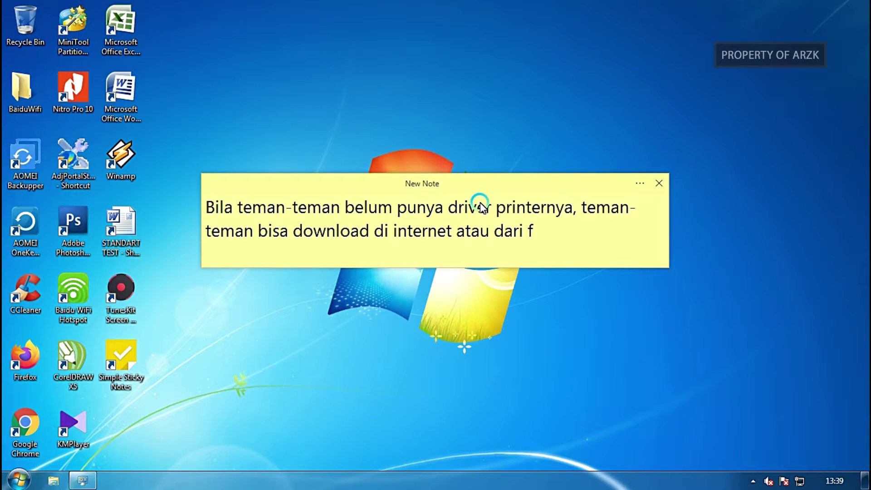
{"action": "key", "text": "BackSpace"}
{"action": "type", "text": "google chrome"}
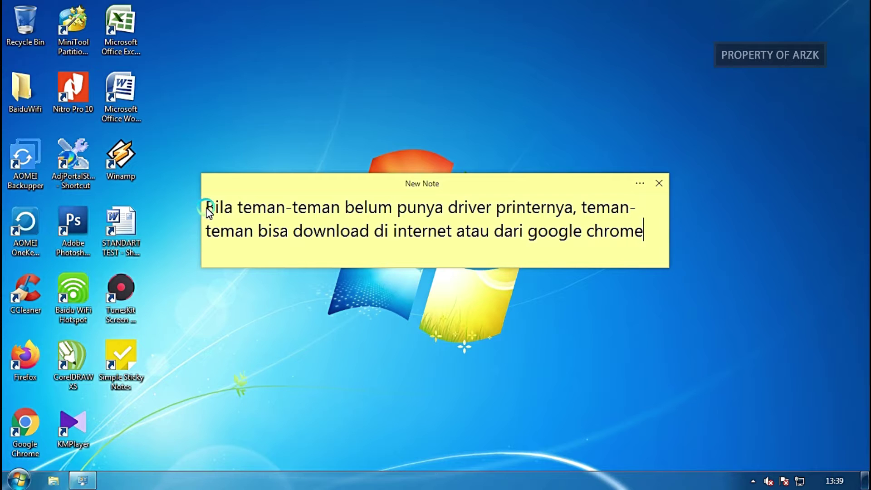
{"action": "left_click_drag", "start_coordinate": [207, 213], "coordinate": [658, 244]}
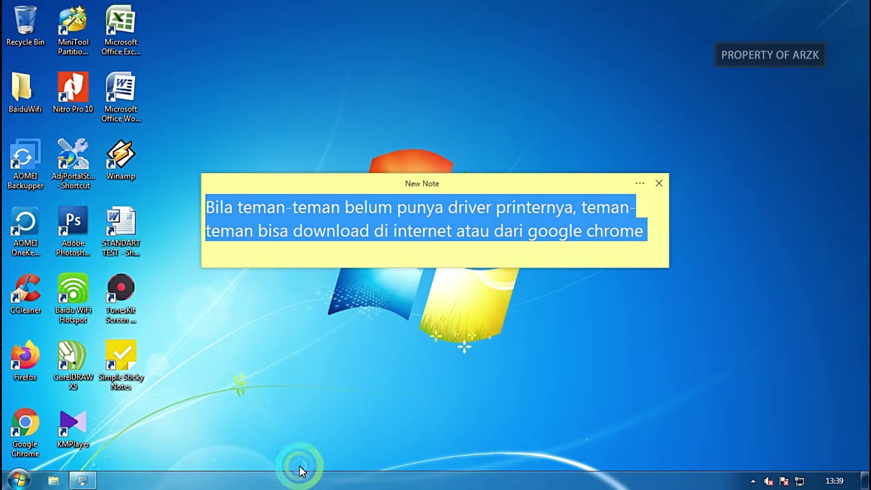
Open Google Chrome from the desktop and maximize its window on the new tab page.
{"action": "double_click", "coordinate": [19, 431]}
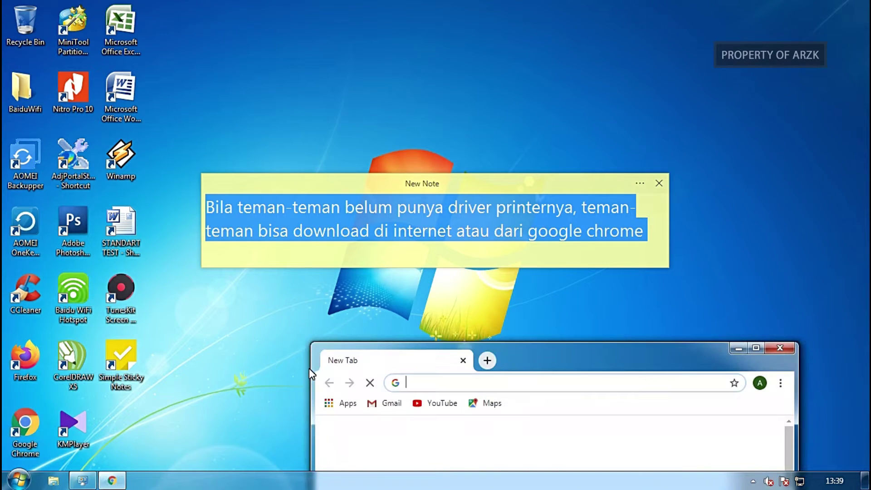
{"action": "left_click_drag", "start_coordinate": [576, 361], "coordinate": [415, 122]}
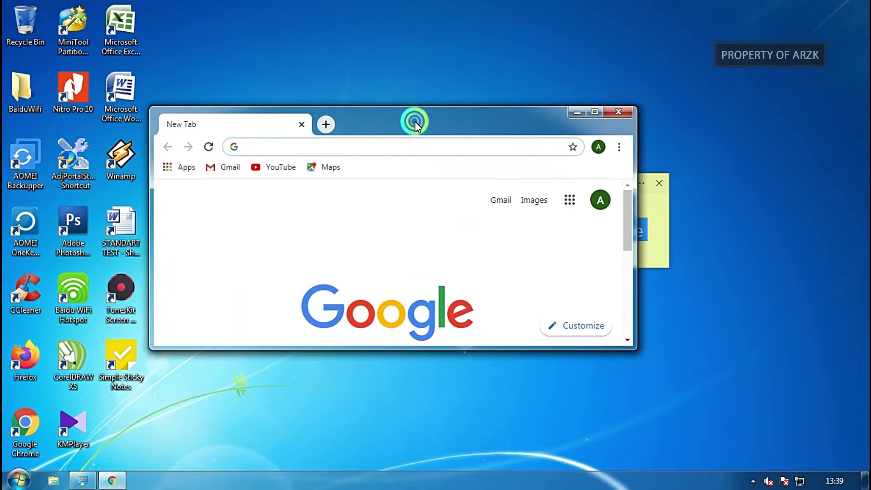
{"action": "left_click", "coordinate": [597, 113]}
{"action": "left_click", "coordinate": [487, 274]}
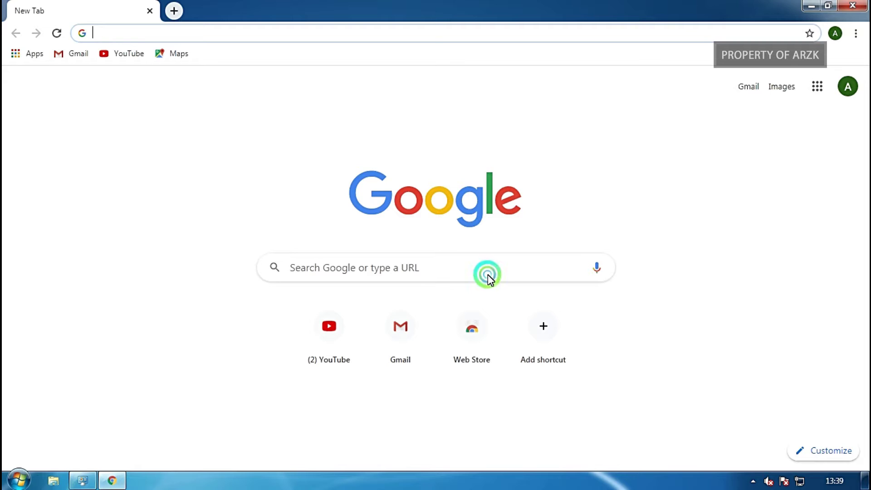
Search Google for "download driver printer canon mp287".
{"action": "type", "text": "do"}
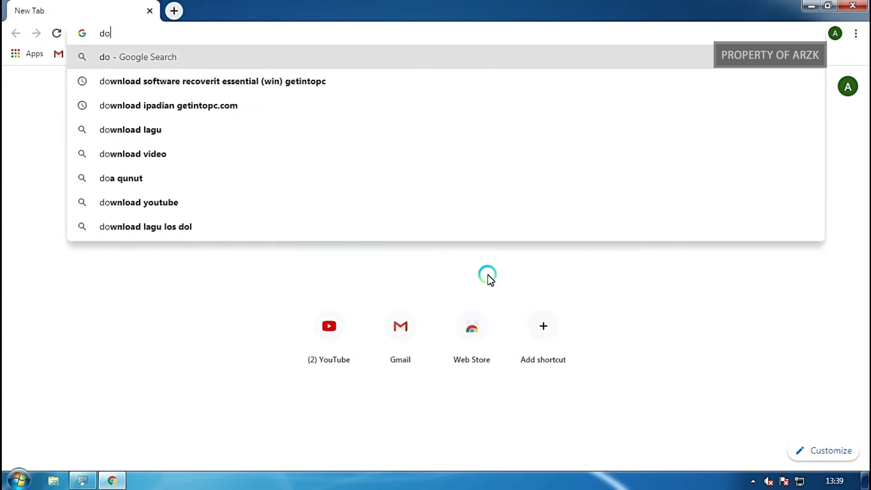
{"action": "type", "text": "wnload dri"}
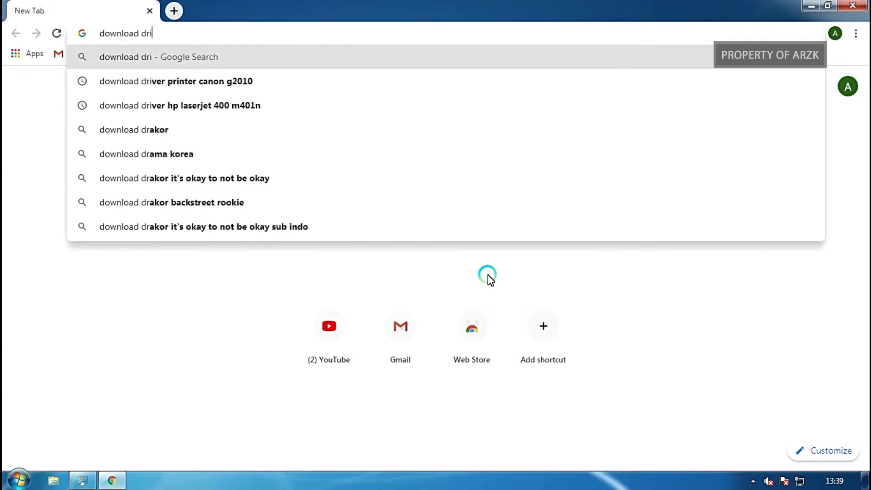
{"action": "type", "text": "ver pri"}
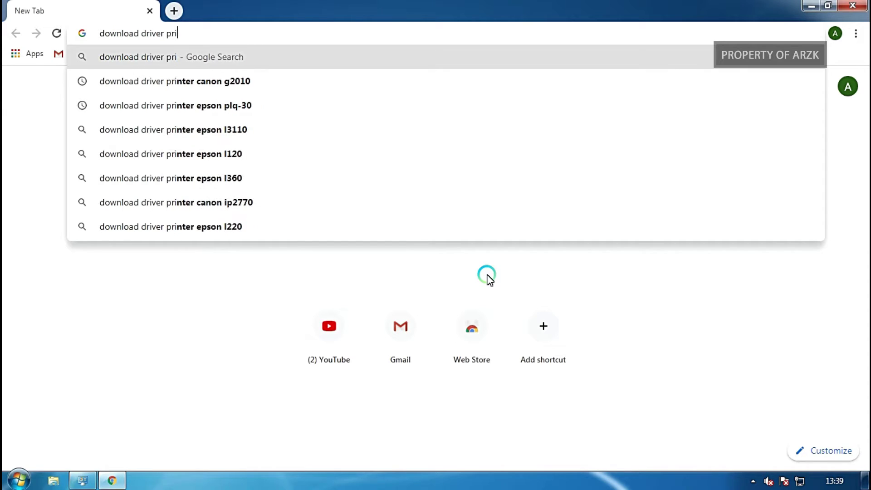
{"action": "type", "text": "nter canon mp"}
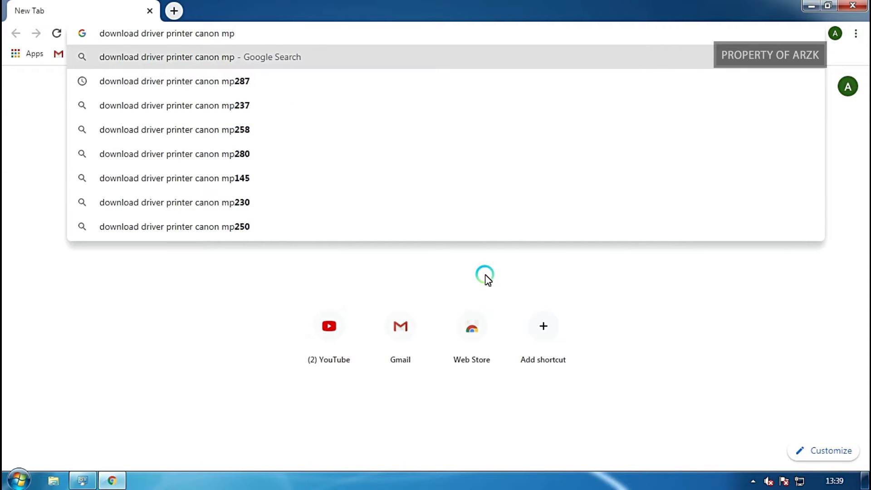
{"action": "type", "text": "287"}
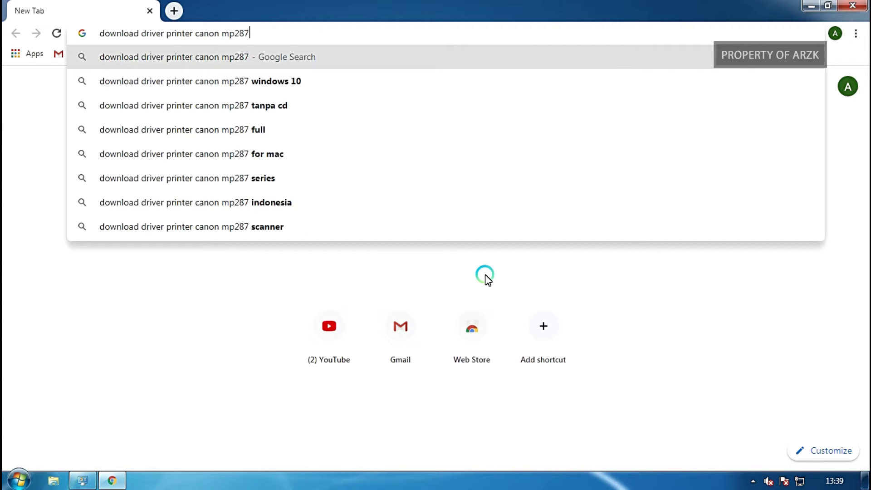
{"action": "key", "text": "Return"}
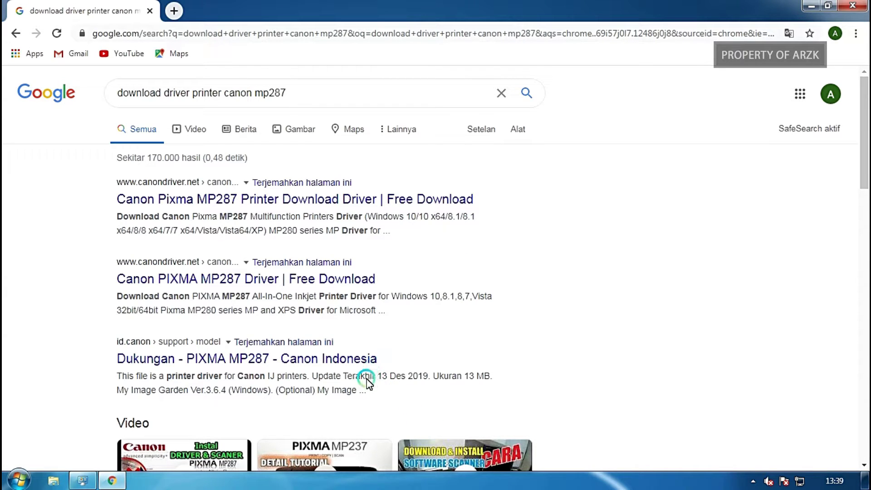
Bring the sticky notes over the search results around the MP280 series entry, close the empty second note and move the remaining one lower.
{"action": "scroll", "coordinate": [366, 377], "scroll_direction": "down", "scroll_amount": 7}
{"action": "scroll", "coordinate": [370, 274], "scroll_direction": "down", "scroll_amount": 2}
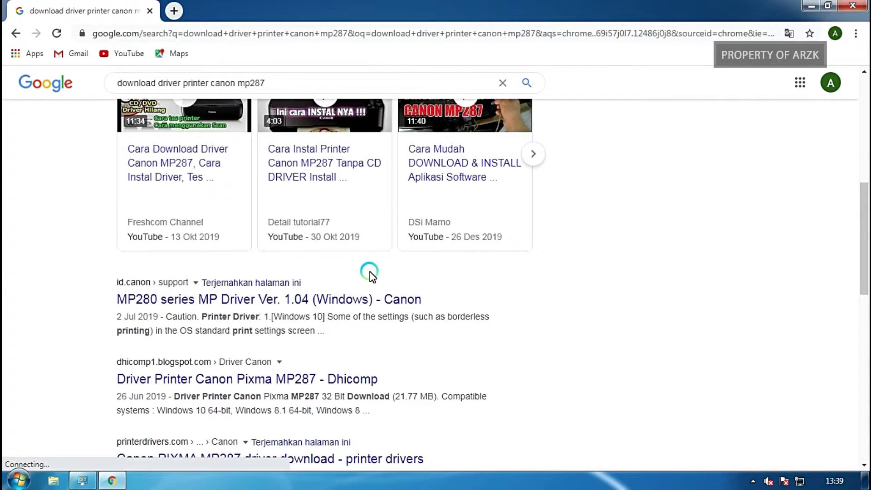
{"action": "scroll", "coordinate": [370, 274], "scroll_direction": "up", "scroll_amount": 4}
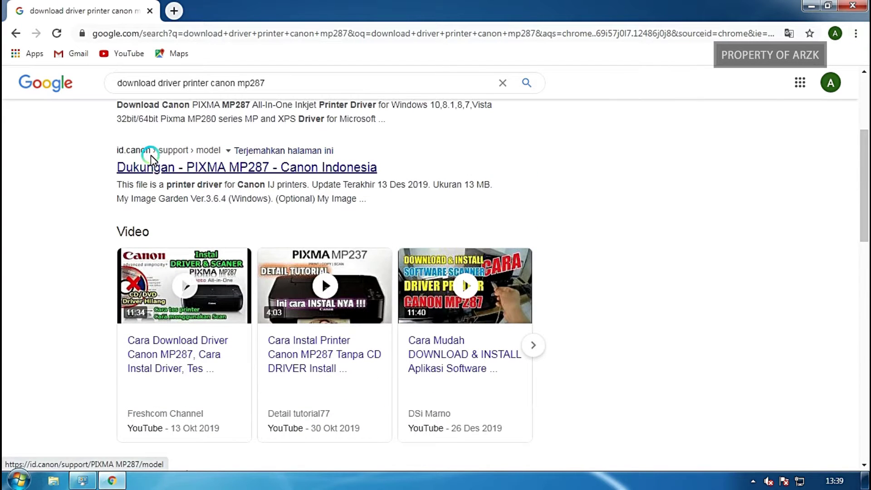
{"action": "scroll", "coordinate": [141, 359], "scroll_direction": "down", "scroll_amount": 4}
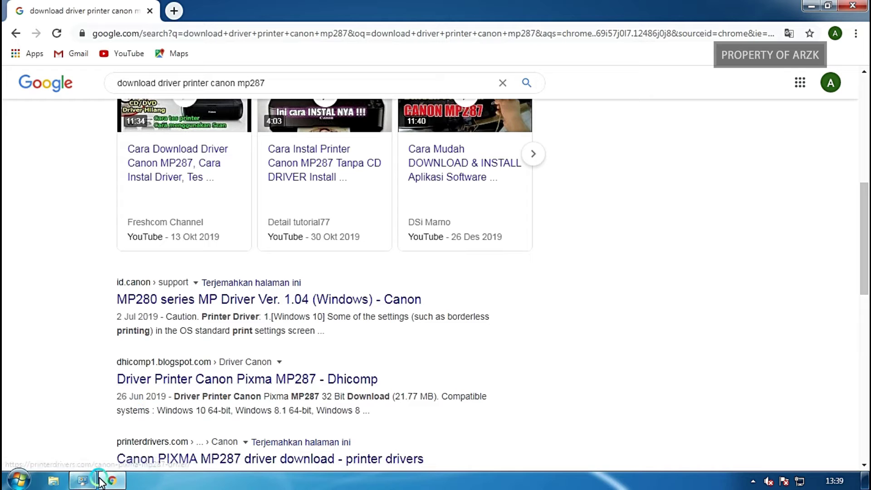
{"action": "left_click", "coordinate": [754, 480]}
{"action": "left_click", "coordinate": [756, 420]}
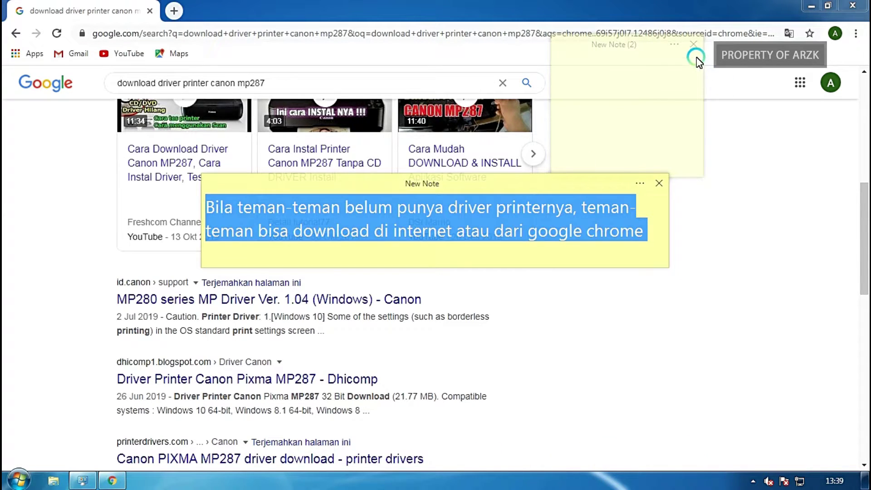
{"action": "left_click", "coordinate": [693, 44]}
{"action": "left_click_drag", "start_coordinate": [519, 185], "coordinate": [589, 329]}
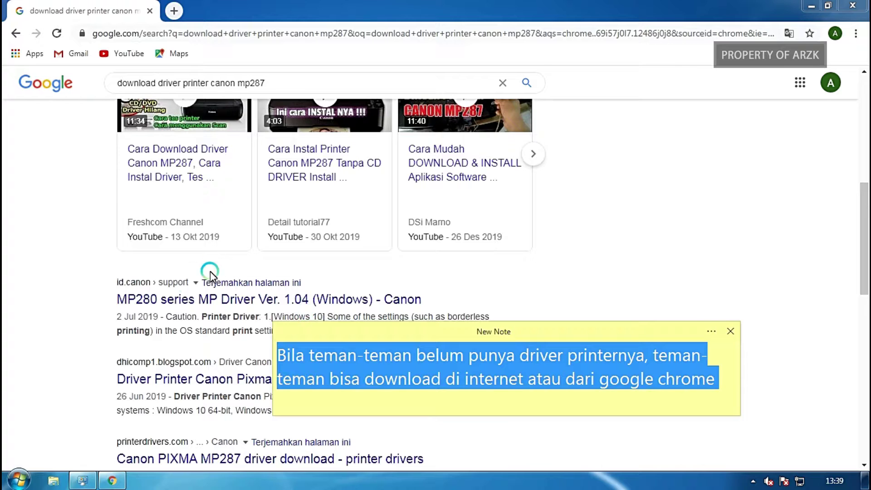
Copy "MP280 series MP Driver Ver. 1.04 (Windows)" from the title of the id.canon search result.
{"action": "left_click", "coordinate": [108, 296]}
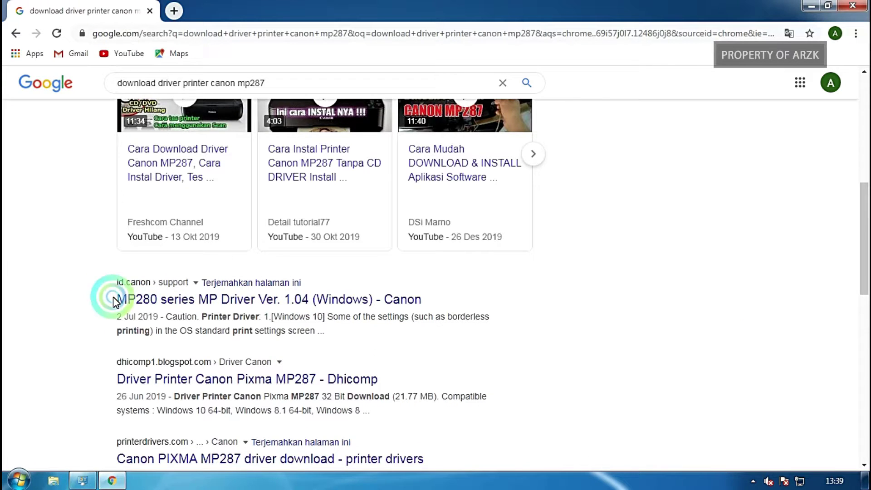
{"action": "left_click_drag", "start_coordinate": [108, 295], "coordinate": [375, 300]}
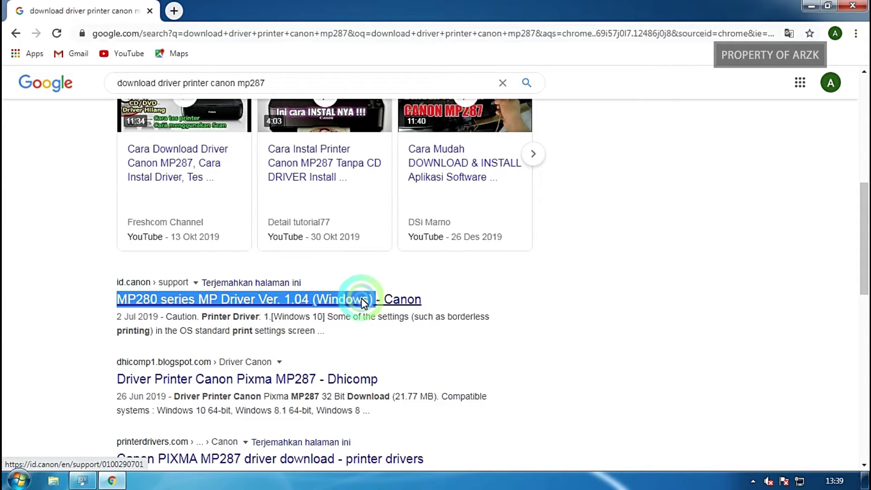
{"action": "right_click", "coordinate": [363, 303]}
{"action": "left_click", "coordinate": [387, 396]}
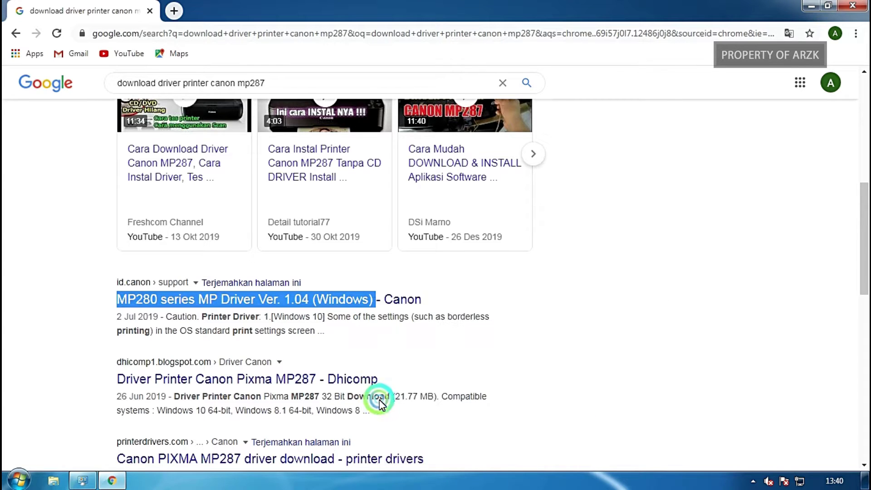
Bring the sticky note back over the search results and move it directly beneath the MP280 series result title.
{"action": "left_click", "coordinate": [824, 6]}
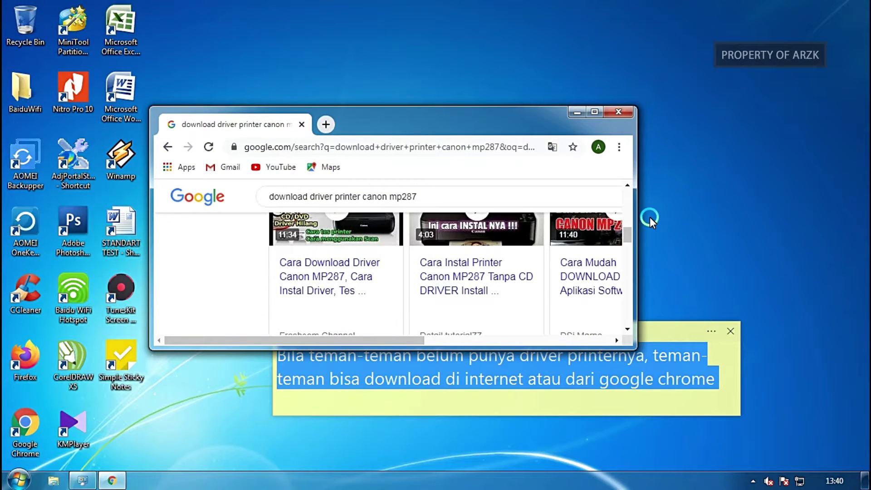
{"action": "left_click", "coordinate": [585, 112]}
{"action": "left_click", "coordinate": [753, 481]}
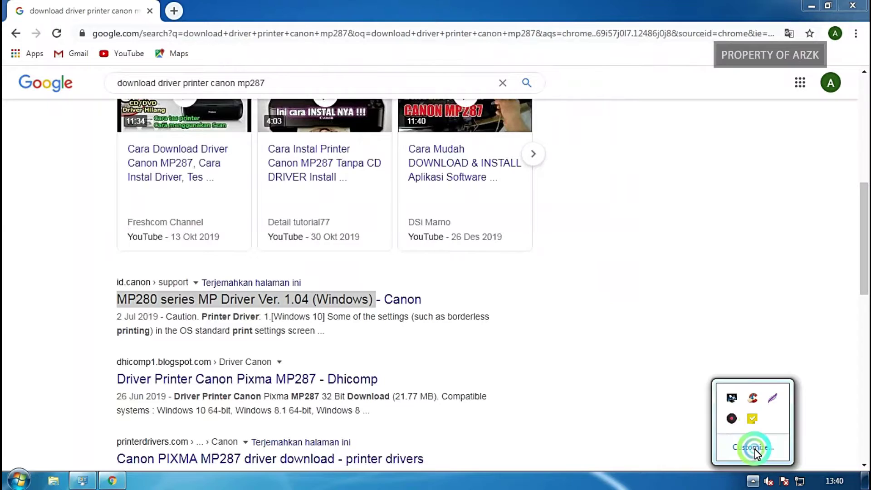
{"action": "left_click", "coordinate": [755, 421]}
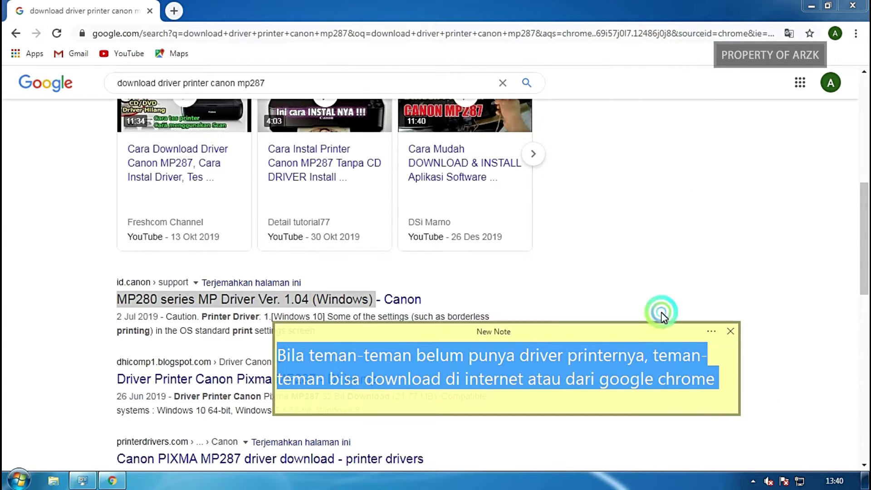
{"action": "left_click", "coordinate": [728, 387]}
{"action": "left_click_drag", "start_coordinate": [640, 328], "coordinate": [480, 318]}
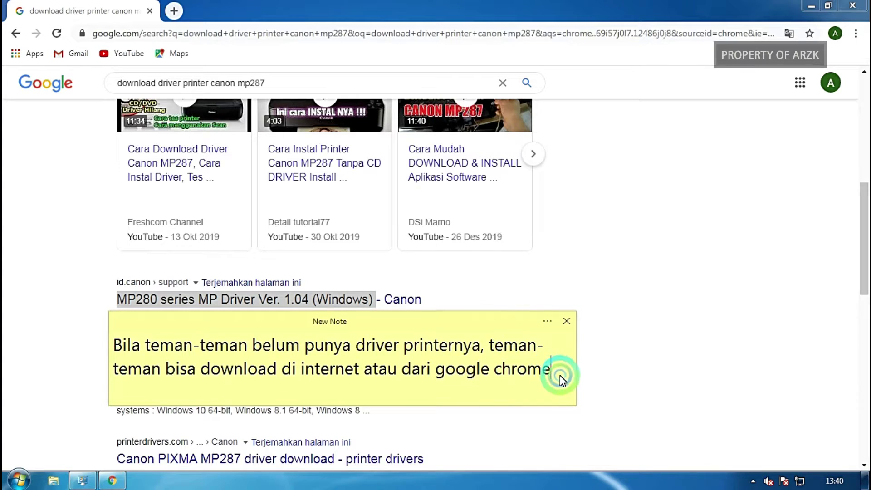
Replace the note's text with "pili link id.canon dengan judul awalnya," followed by the copied driver title in quotation marks.
{"action": "left_click_drag", "start_coordinate": [560, 375], "coordinate": [91, 331]}
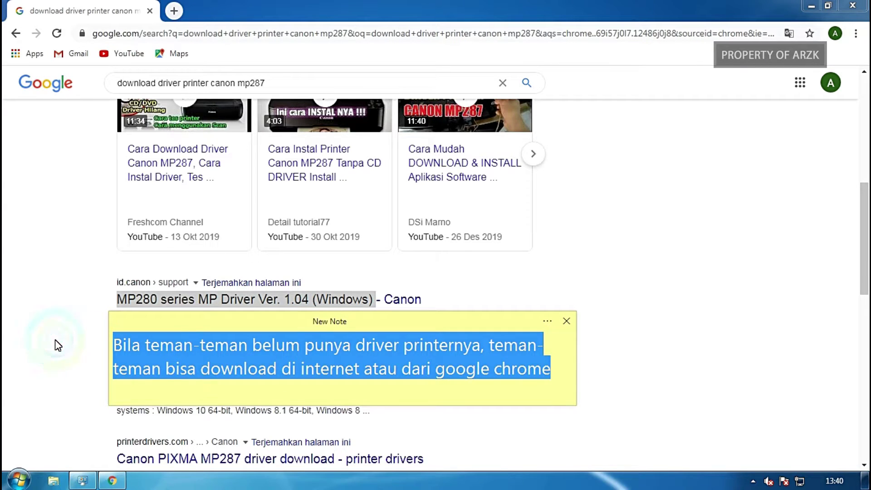
{"action": "type", "text": "pili link id.ca"}
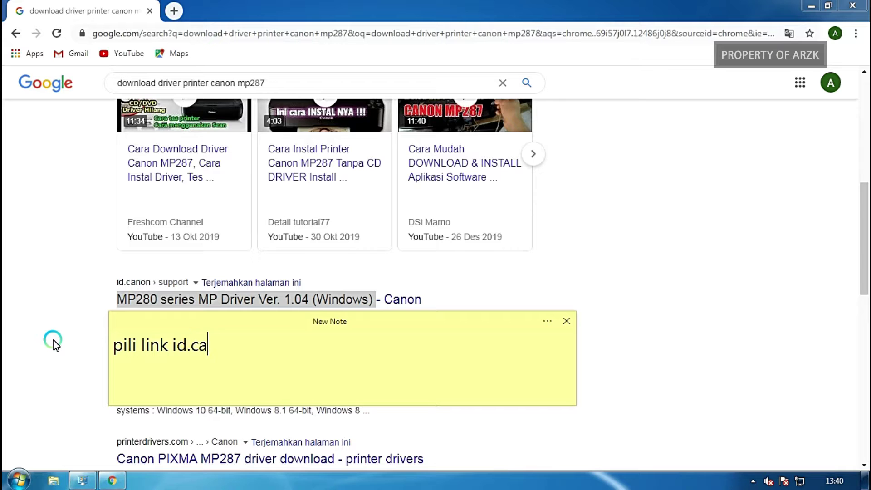
{"action": "type", "text": "non den"}
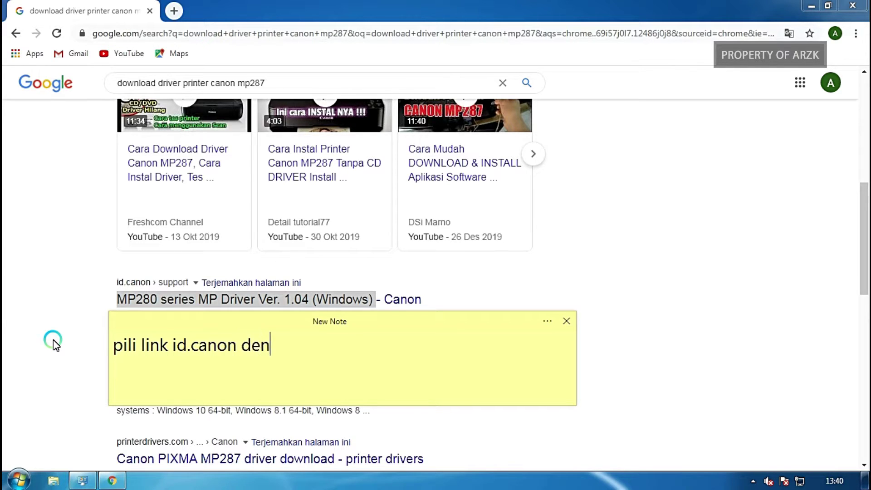
{"action": "type", "text": "gan judul"}
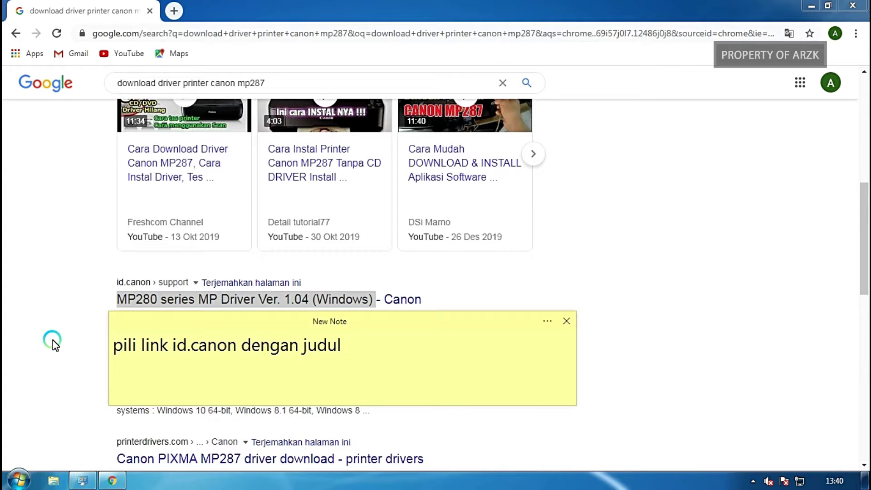
{"action": "type", "text": " awalny"}
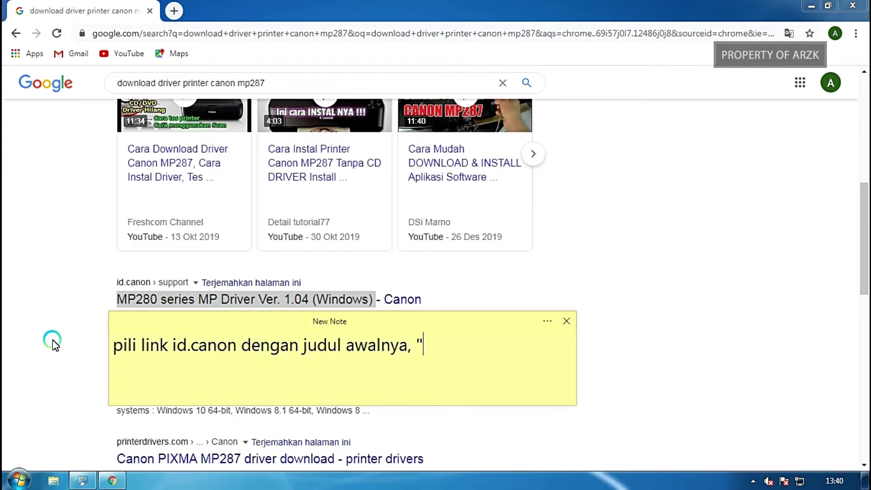
{"action": "type", "text": "a, \""}
{"action": "key", "text": "ctrl+v"}
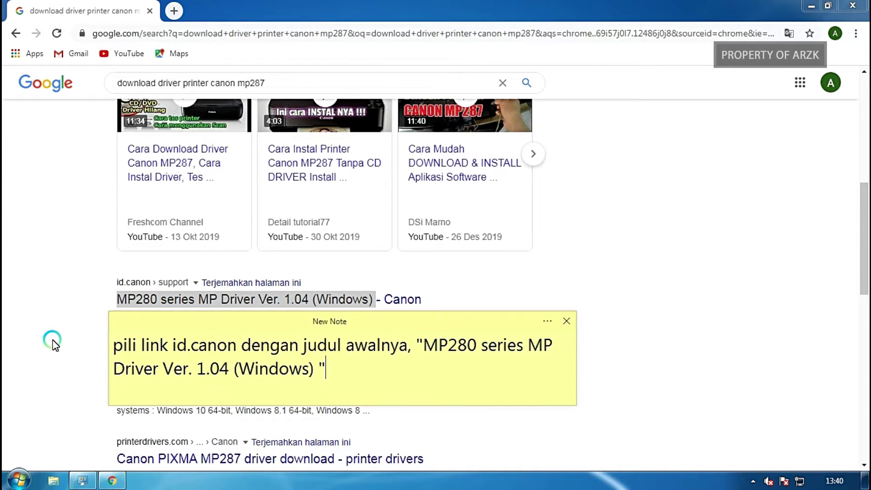
{"action": "type", "text": "\""}
Highlight the quoted driver title in the note, and correct the first word from "pili" to "pilih".
{"action": "left_click_drag", "start_coordinate": [427, 344], "coordinate": [317, 372]}
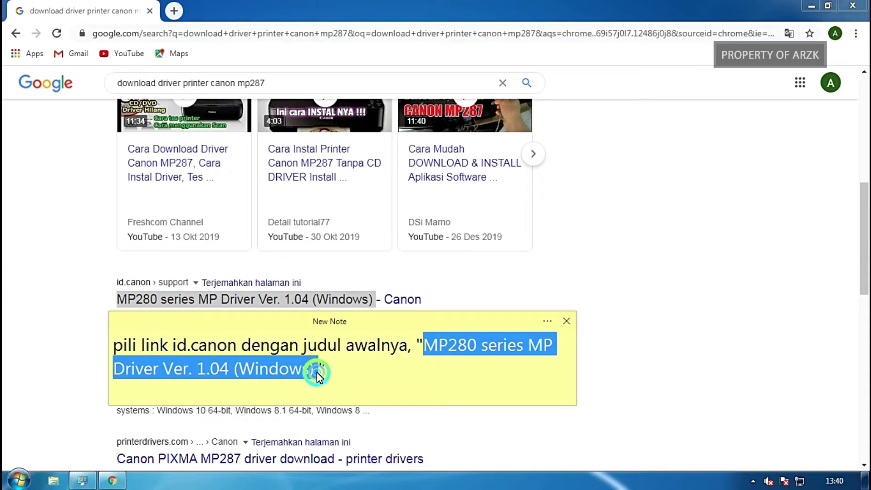
{"action": "left_click", "coordinate": [285, 299]}
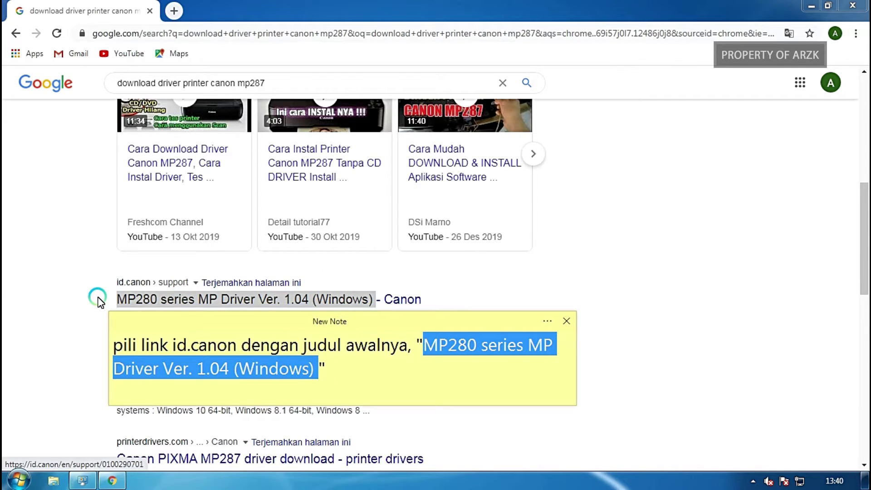
{"action": "left_click", "coordinate": [138, 344]}
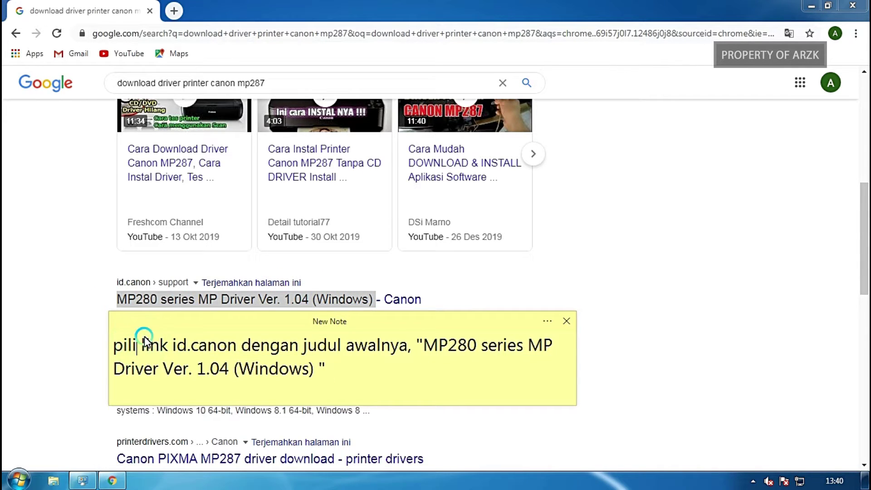
{"action": "type", "text": "h"}
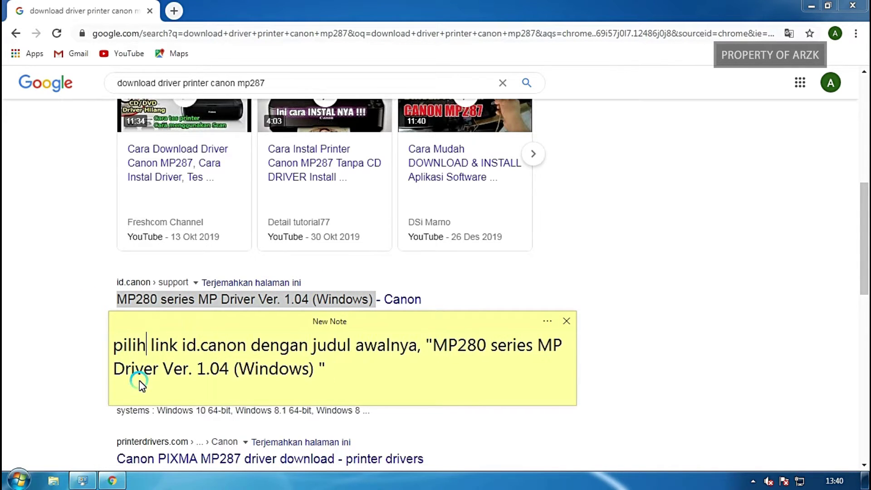
Open the id.canon result for MP280 series MP Driver Ver. 1.04 (Windows) and start downloading the driver.
{"action": "left_click", "coordinate": [164, 299]}
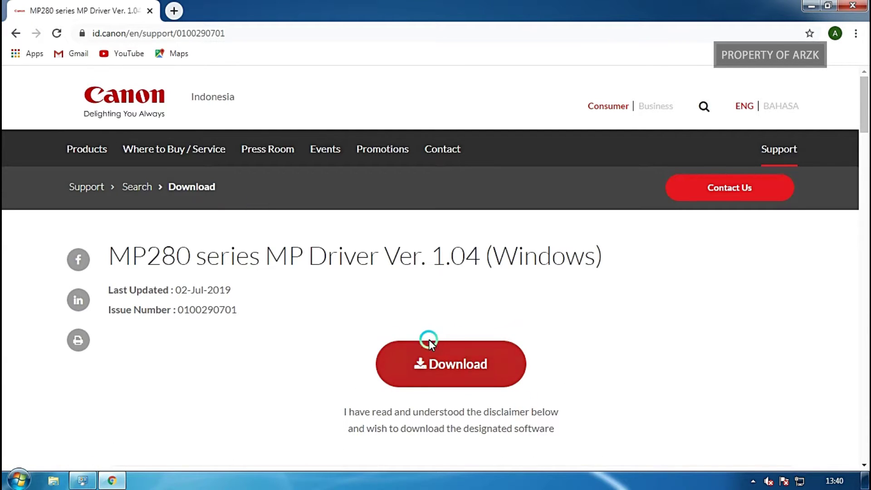
{"action": "left_click", "coordinate": [451, 363]}
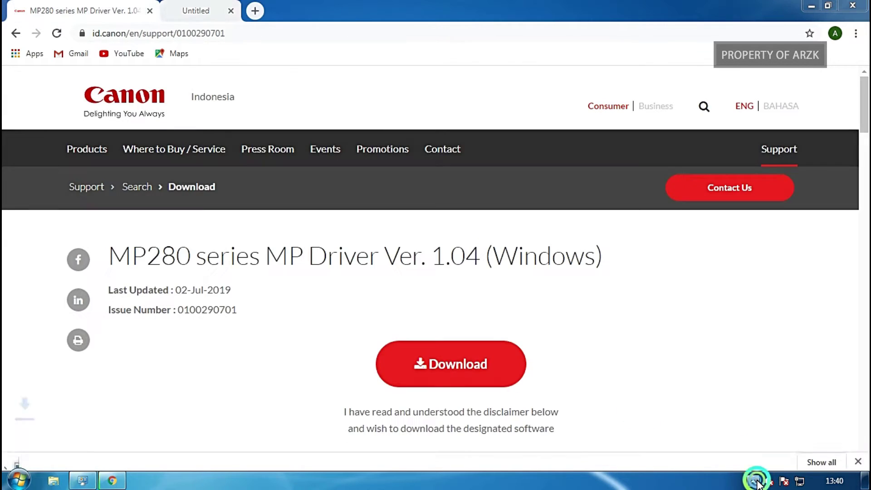
Bring the sticky notes back over the Canon download page and replace the driver-title note's text with "proses download.".
{"action": "left_click", "coordinate": [753, 480]}
{"action": "left_click", "coordinate": [752, 419]}
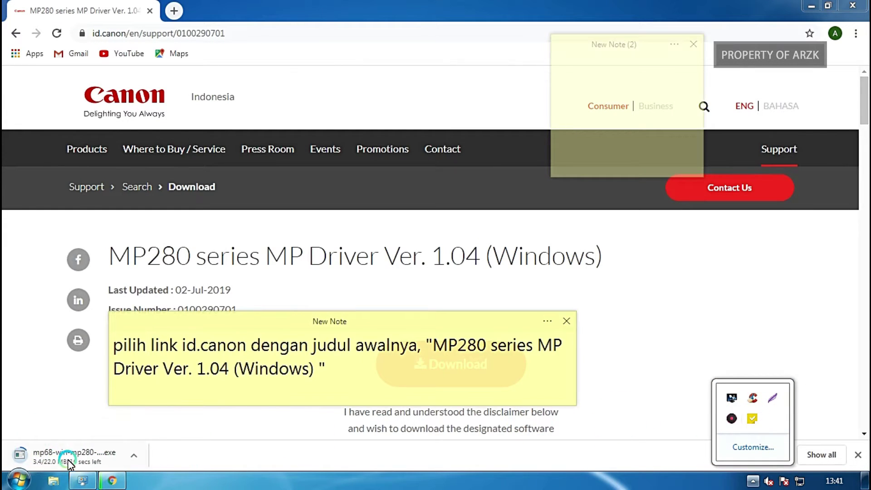
{"action": "left_click_drag", "start_coordinate": [317, 389], "coordinate": [69, 338]}
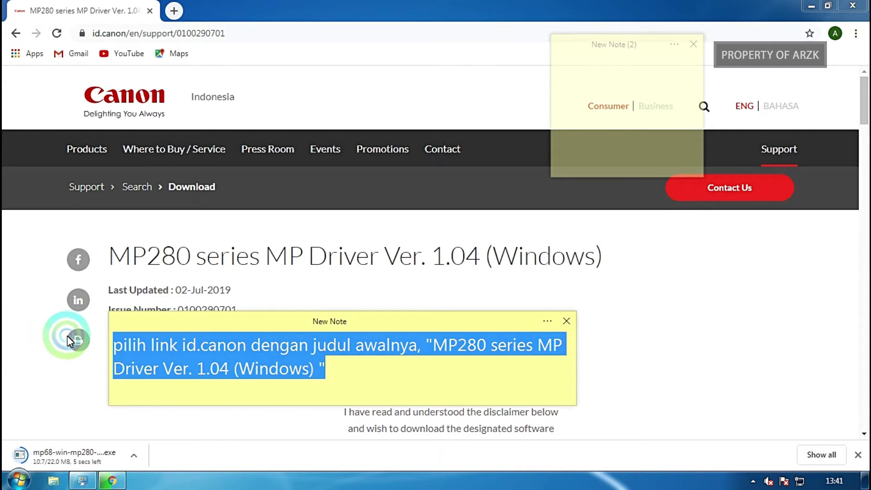
{"action": "type", "text": "proses "}
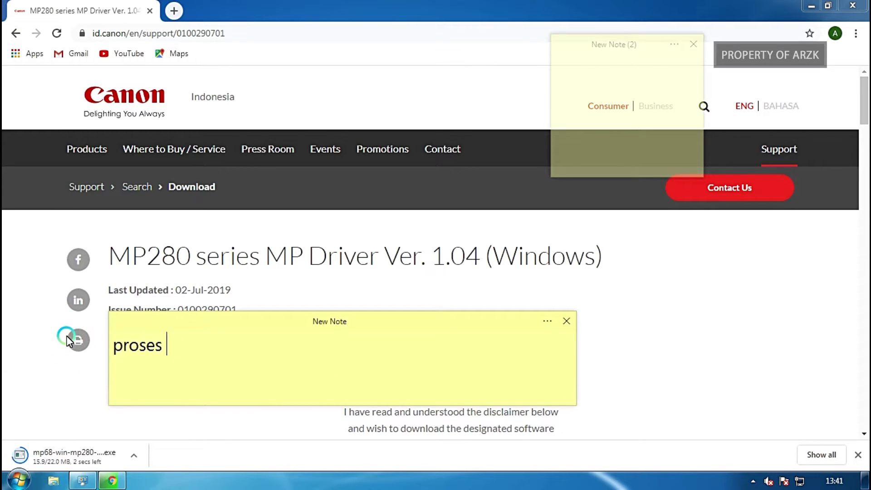
{"action": "type", "text": "doenload"}
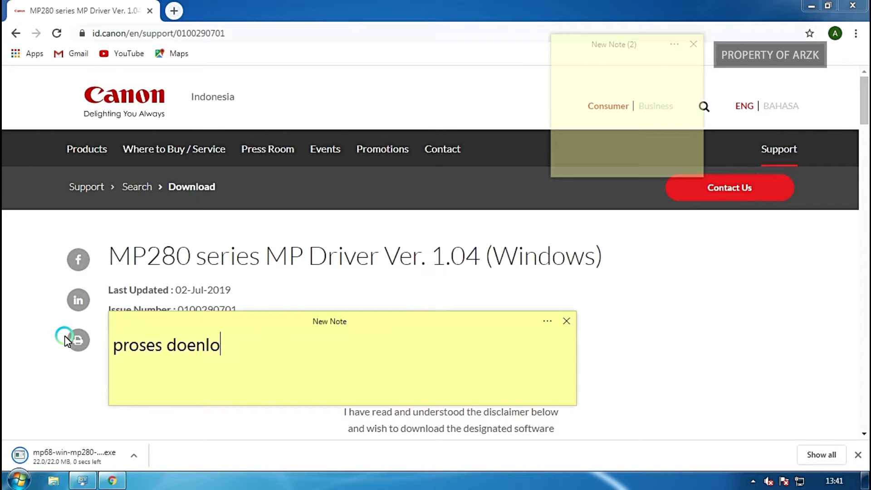
{"action": "key", "text": "BackSpace"}
{"action": "key", "text": "BackSpace"}
{"action": "key", "text": "BackSpace"}
{"action": "key", "text": "BackSpace"}
{"action": "type", "text": "wnlo"}
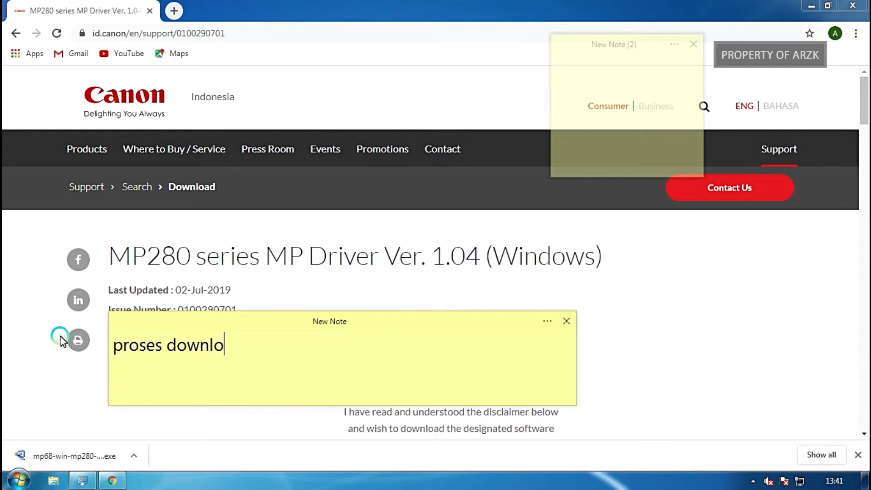
{"action": "type", "text": "ad"}
{"action": "type", "text": "."}
Add a blank line to the note followed by the line "dan selesai".
{"action": "key", "text": "Return"}
{"action": "key", "text": "Return"}
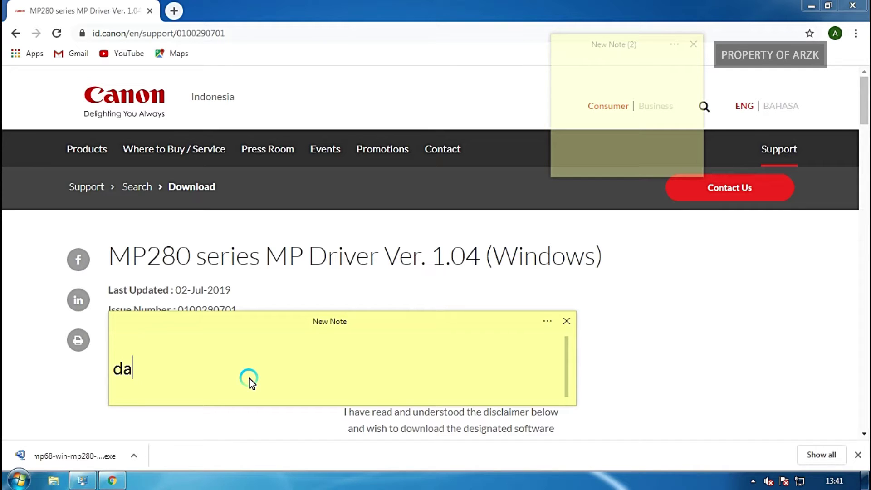
{"action": "type", "text": "dan selesai"}
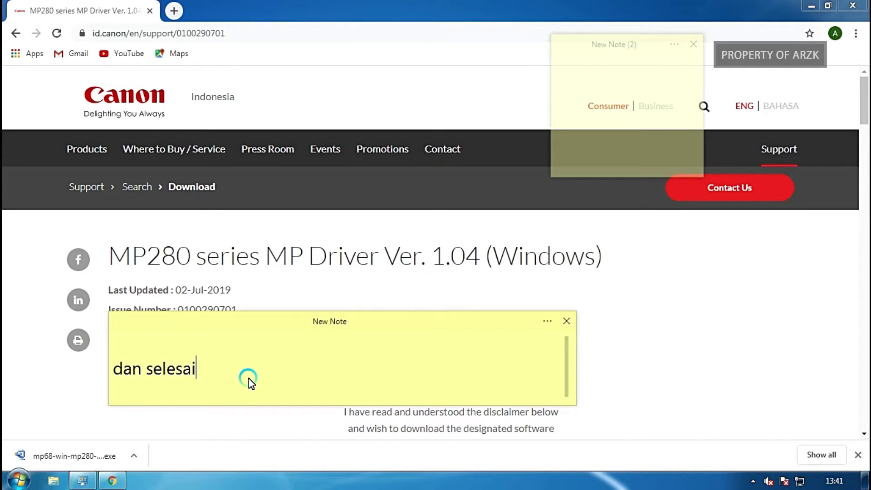
Show the downloaded driver file in its folder, and clear away the browser window and the empty second note.
{"action": "right_click", "coordinate": [73, 461]}
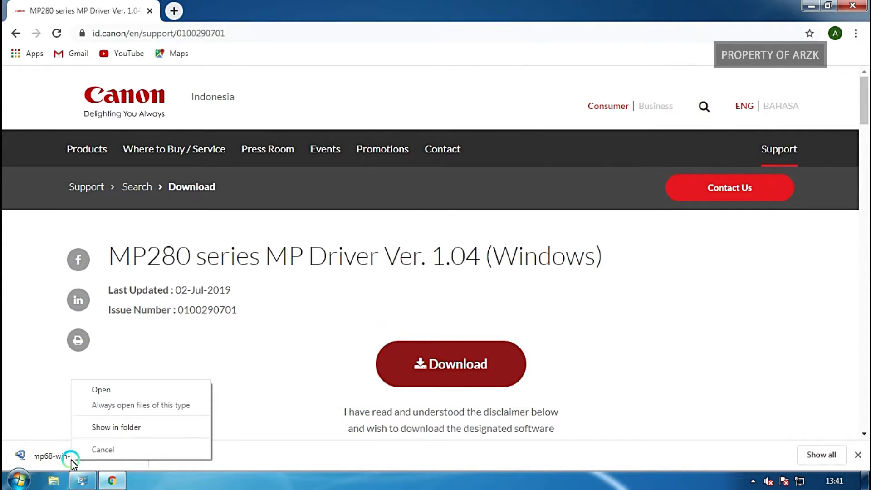
{"action": "left_click", "coordinate": [105, 429]}
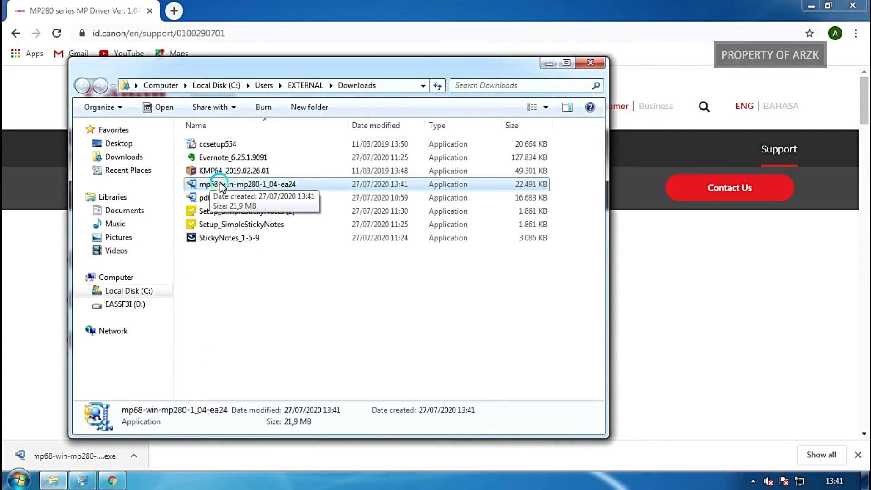
{"action": "left_click", "coordinate": [812, 8]}
{"action": "left_click", "coordinate": [812, 8]}
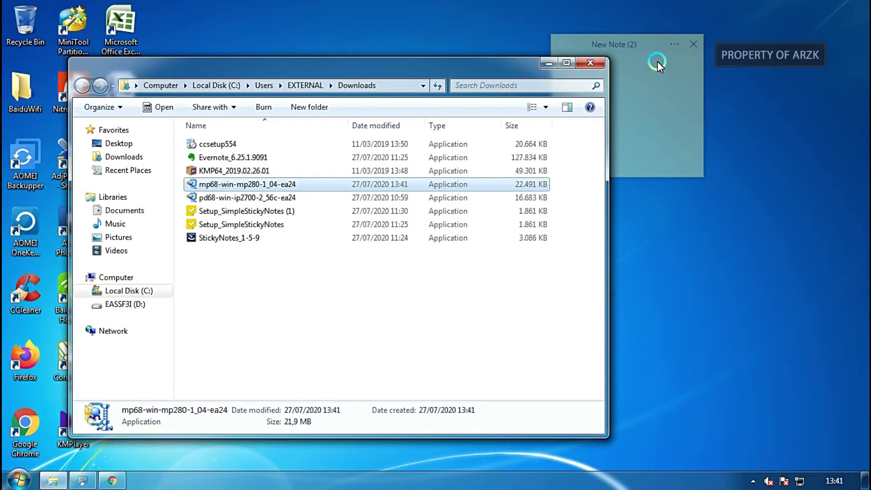
{"action": "left_click", "coordinate": [693, 44]}
Move the Downloads window clear of the desktop icons and place the note directly beneath the mp68-win-mp280-1_04-ea24 file.
{"action": "left_click_drag", "start_coordinate": [292, 64], "coordinate": [445, 49]}
{"action": "left_click", "coordinate": [177, 325]}
{"action": "left_click_drag", "start_coordinate": [179, 322], "coordinate": [399, 201]}
{"action": "left_click", "coordinate": [394, 173]}
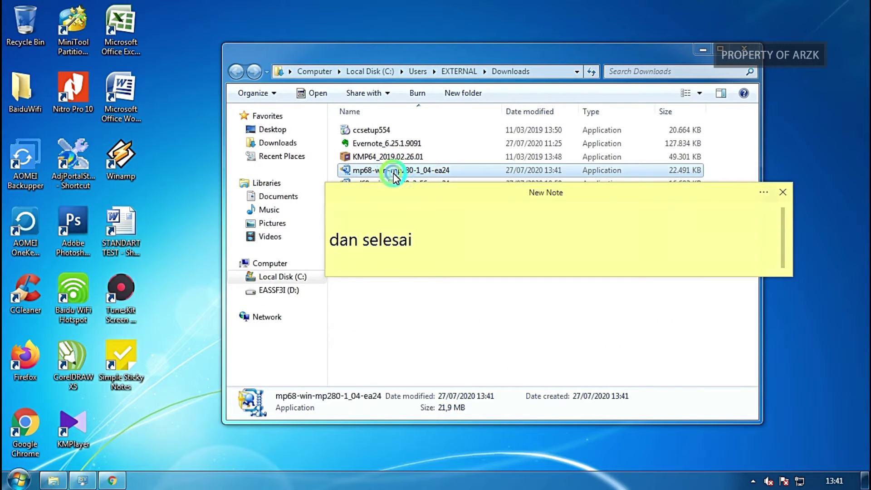
Replace the note's text with "ini driver printer yang kita download tadi mp280 atau mp287, itu sama aja." and point out the driver file.
{"action": "left_click", "coordinate": [774, 225]}
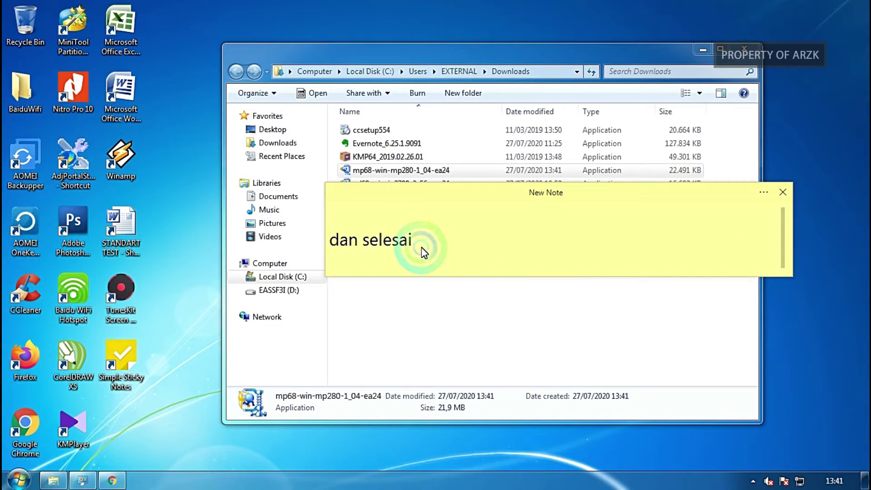
{"action": "left_click_drag", "start_coordinate": [401, 245], "coordinate": [262, 129]}
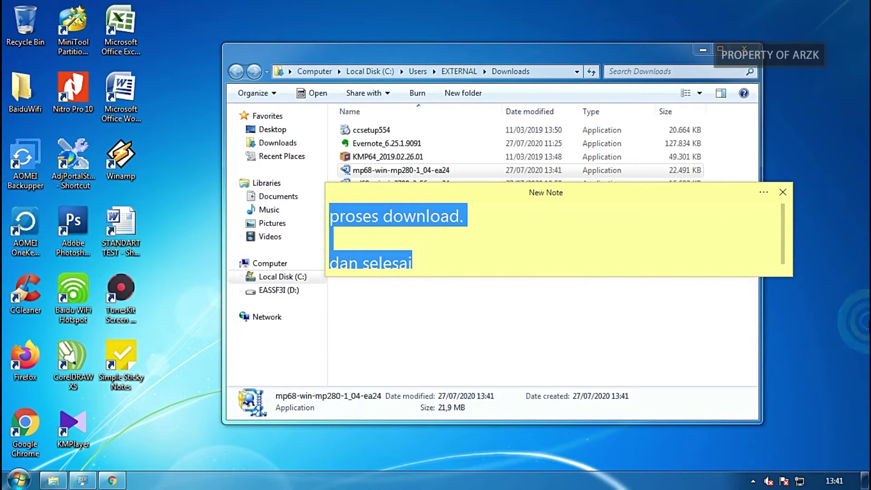
{"action": "type", "text": "ini dri"}
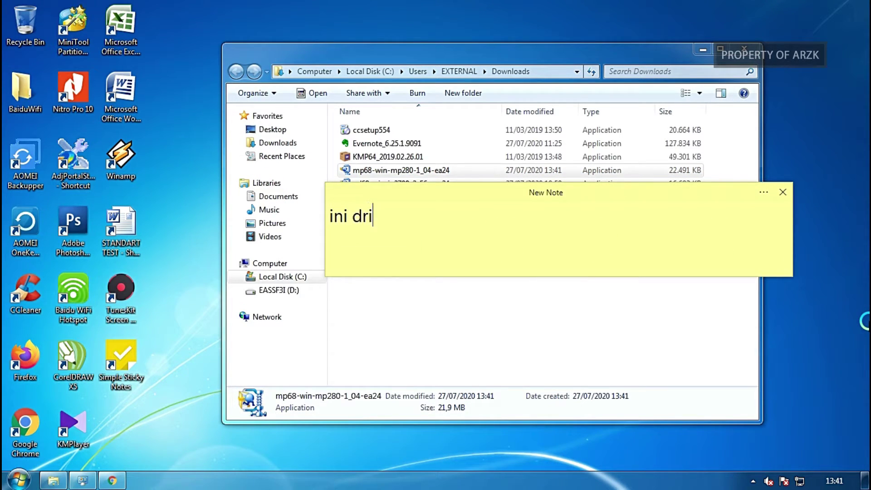
{"action": "type", "text": "ver prin"}
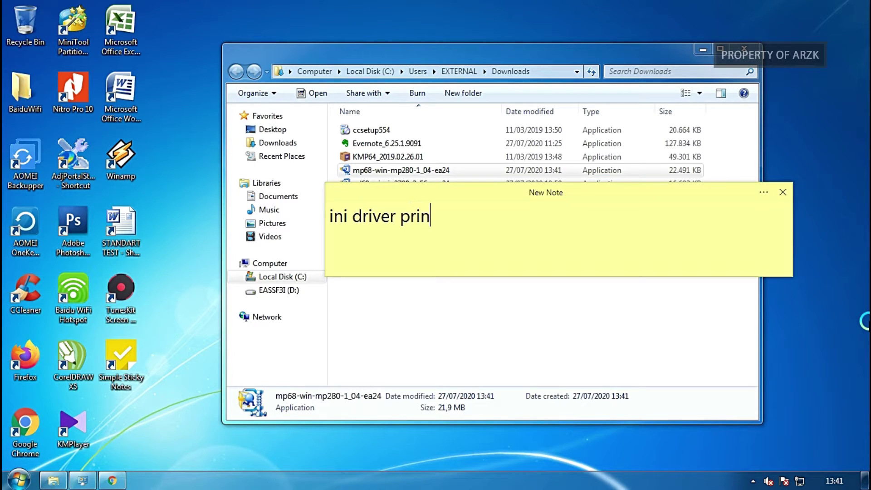
{"action": "type", "text": "ter yang "}
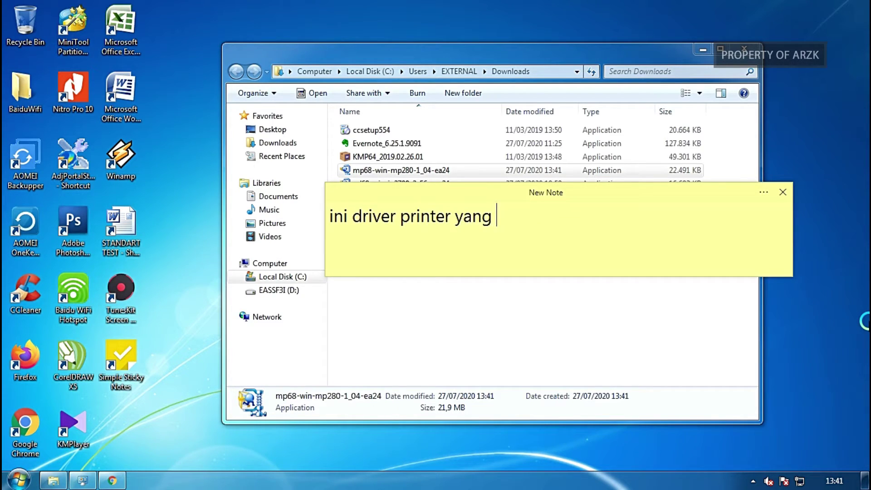
{"action": "type", "text": "kita do"}
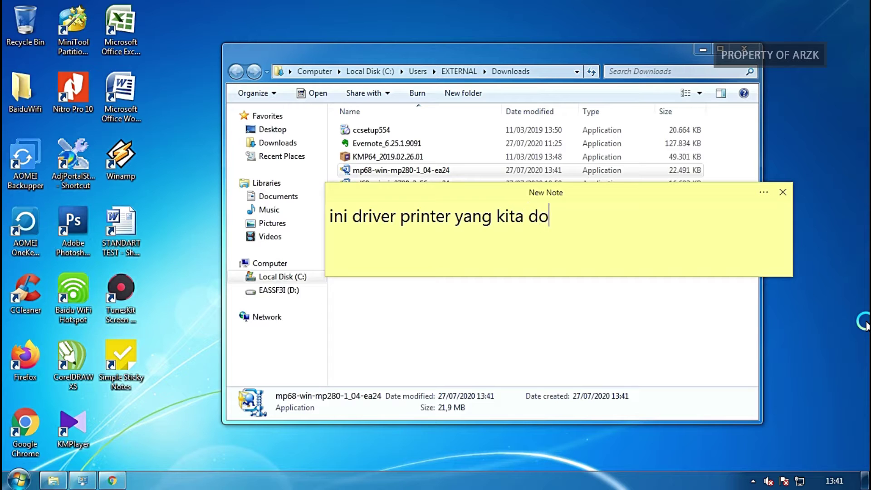
{"action": "type", "text": "wnload tadi"}
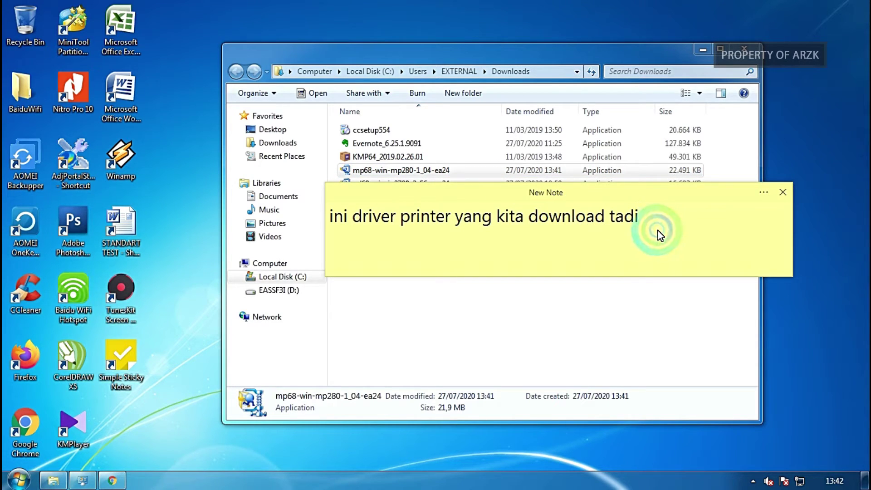
{"action": "type", "text": "mp280"}
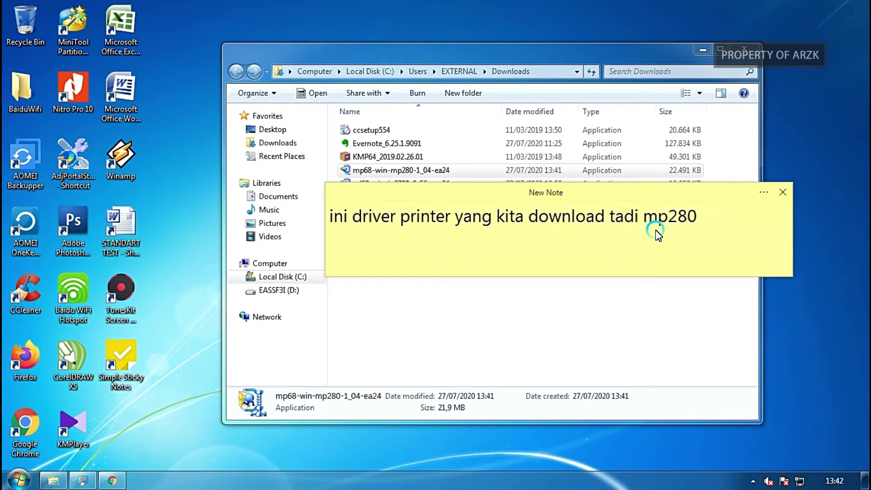
{"action": "type", "text": " atau mp287"}
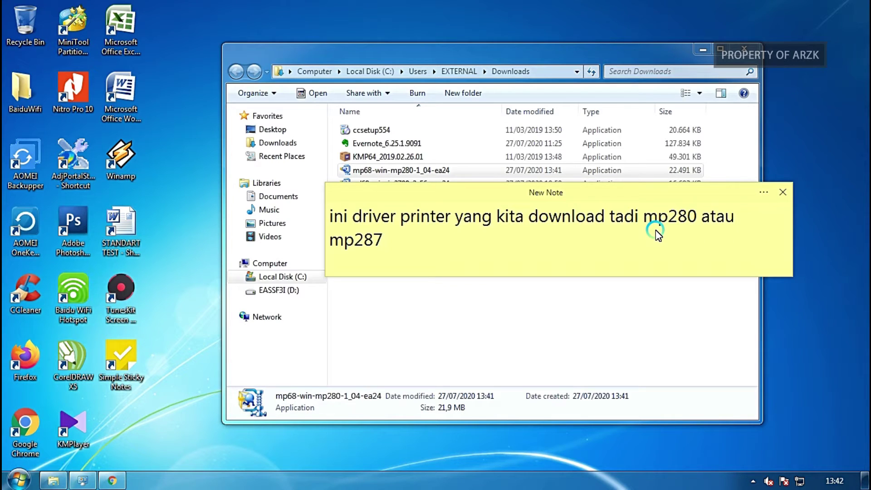
{"action": "type", "text": ", itu sama a"}
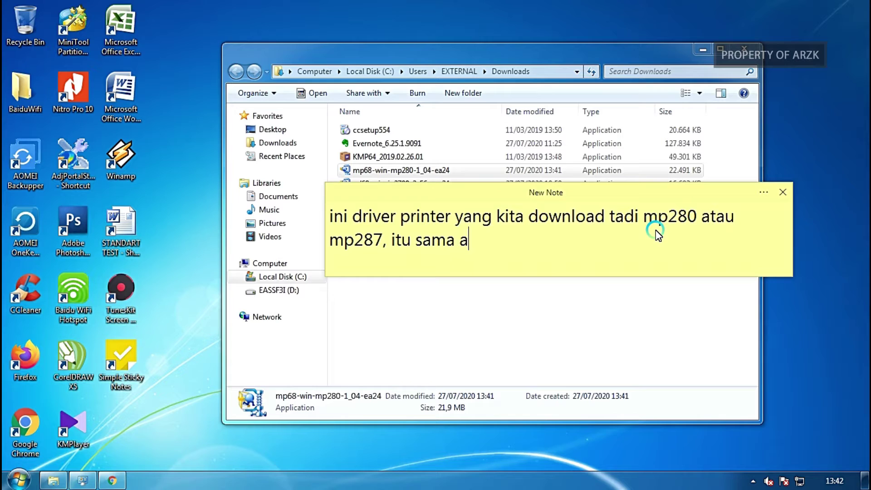
{"action": "type", "text": "ja."}
{"action": "left_click", "coordinate": [365, 171]}
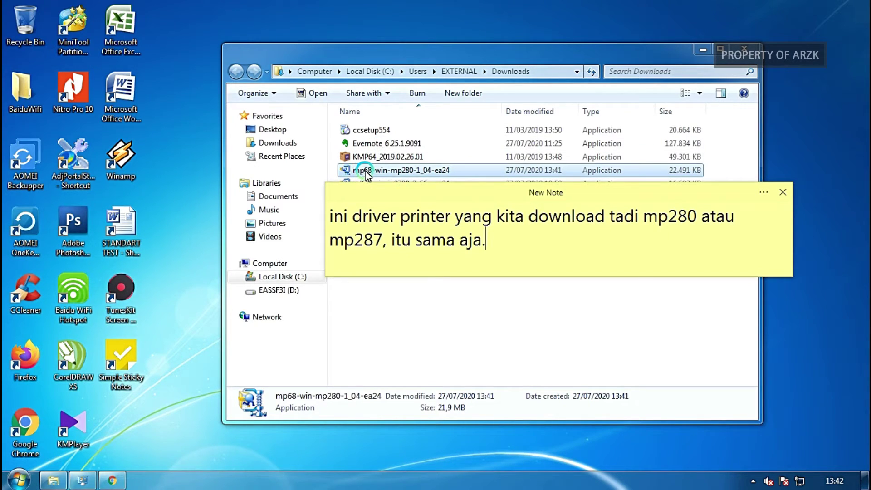
Replace the note's text with "oke langsung aja di klik biar proses penginstalannya di mulai.".
{"action": "left_click", "coordinate": [493, 245]}
{"action": "left_click_drag", "start_coordinate": [497, 246], "coordinate": [309, 192]}
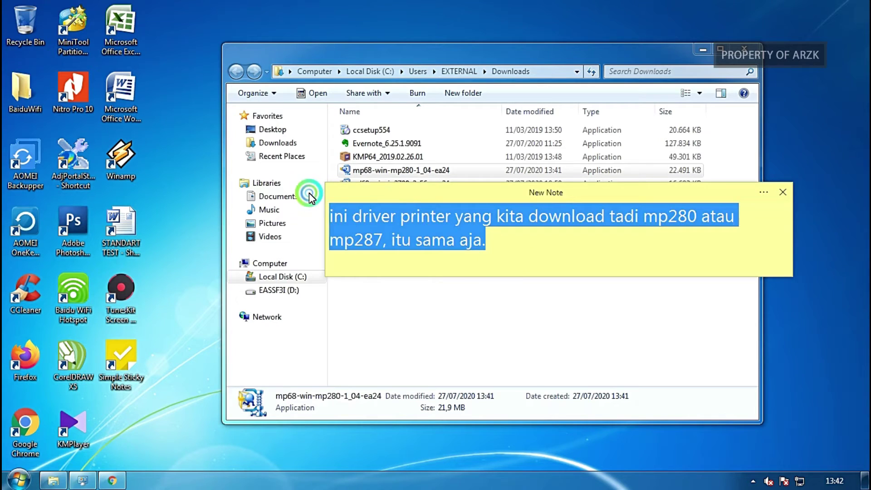
{"action": "type", "text": "oke "}
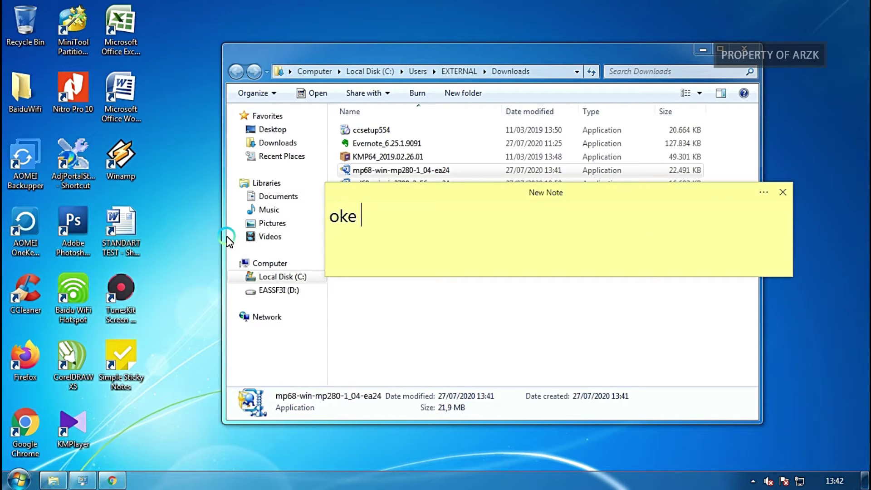
{"action": "type", "text": "langsun"}
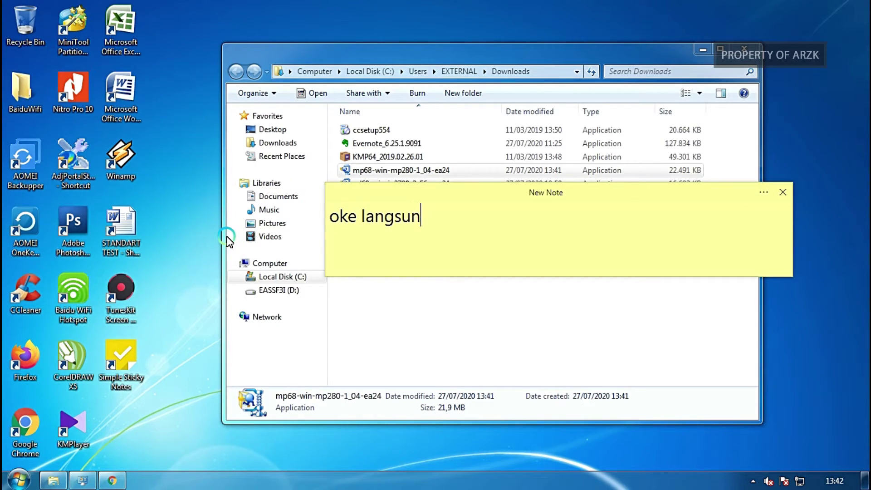
{"action": "type", "text": "g aja d"}
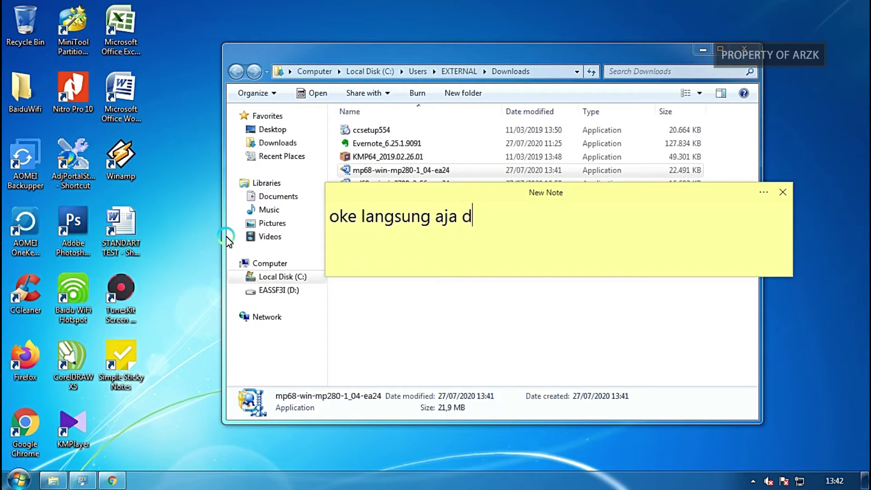
{"action": "type", "text": "i klik b"}
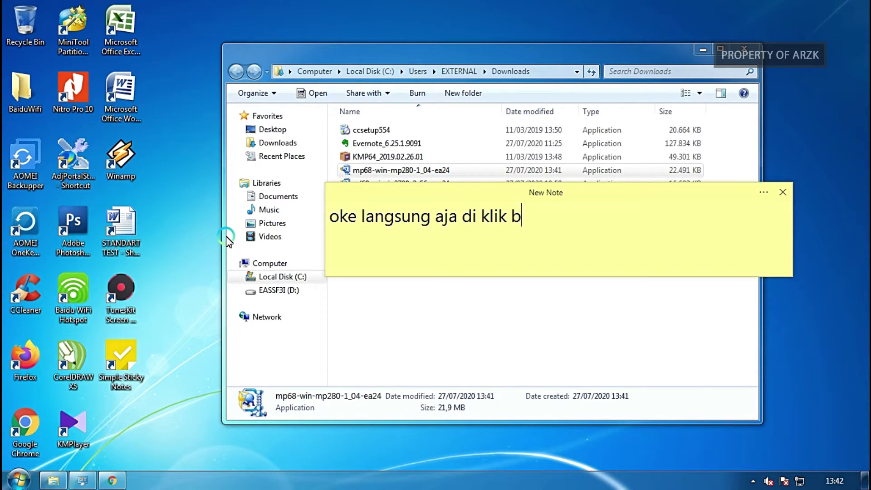
{"action": "type", "text": "iar pro"}
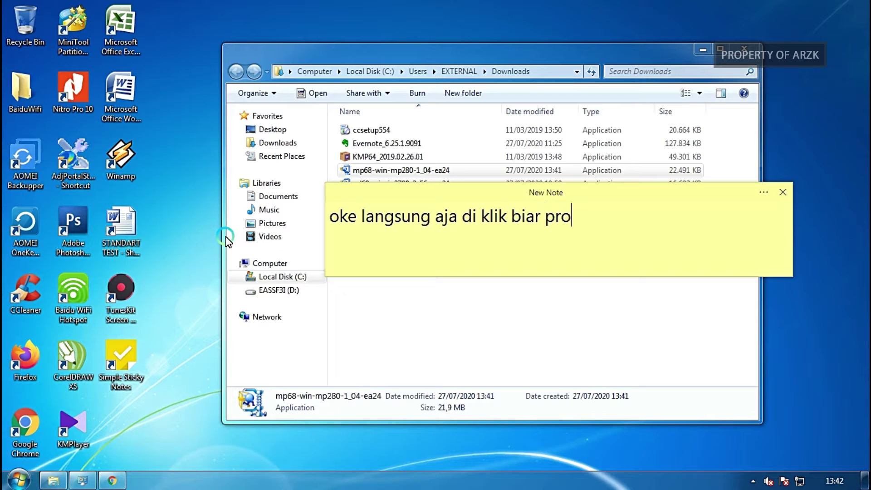
{"action": "type", "text": "ses peng"}
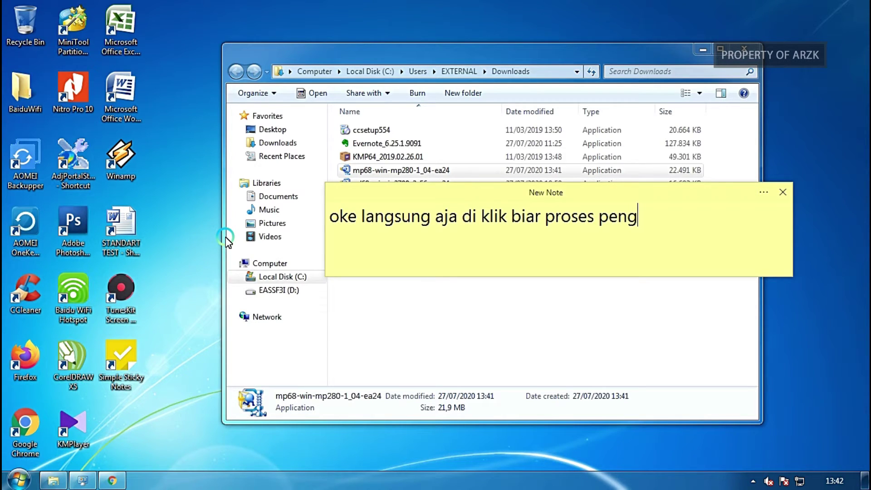
{"action": "type", "text": "instalannya"}
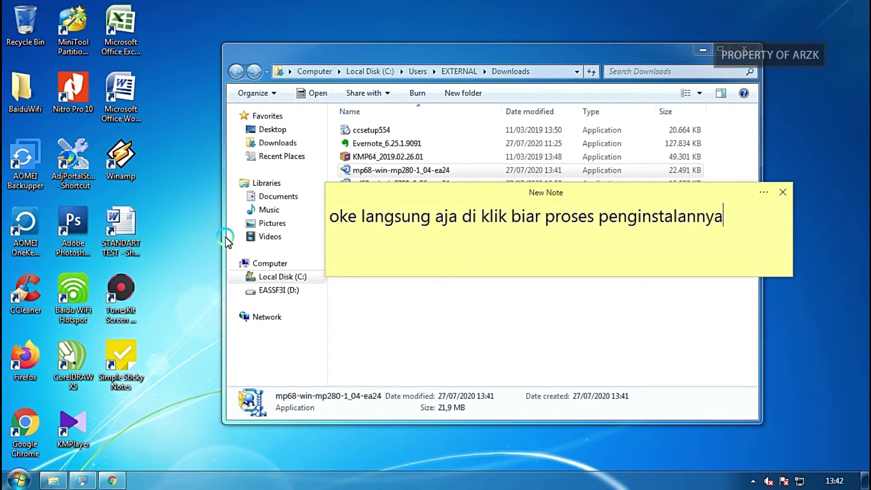
{"action": "type", "text": " di mulai."}
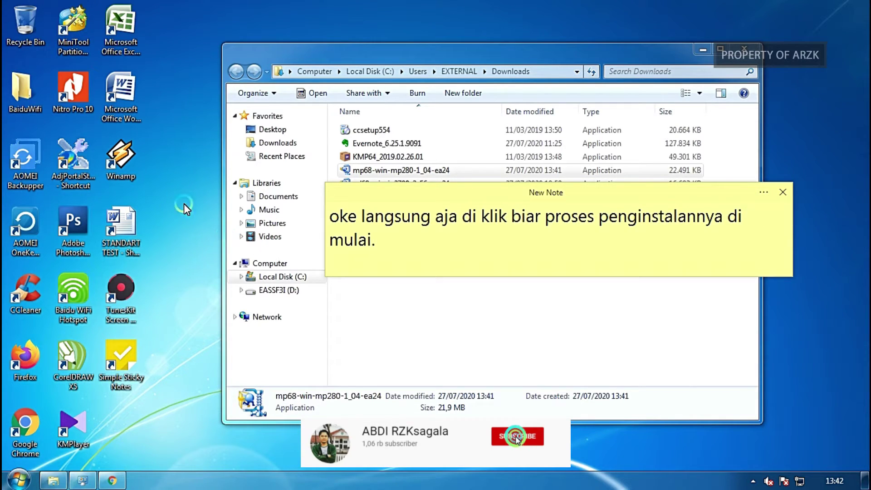
Highlight the note's text briefly, and run the mp68-win-mp280-1_04-ea24 installer, accepting the unknown publisher.
{"action": "left_click_drag", "start_coordinate": [381, 241], "coordinate": [326, 213]}
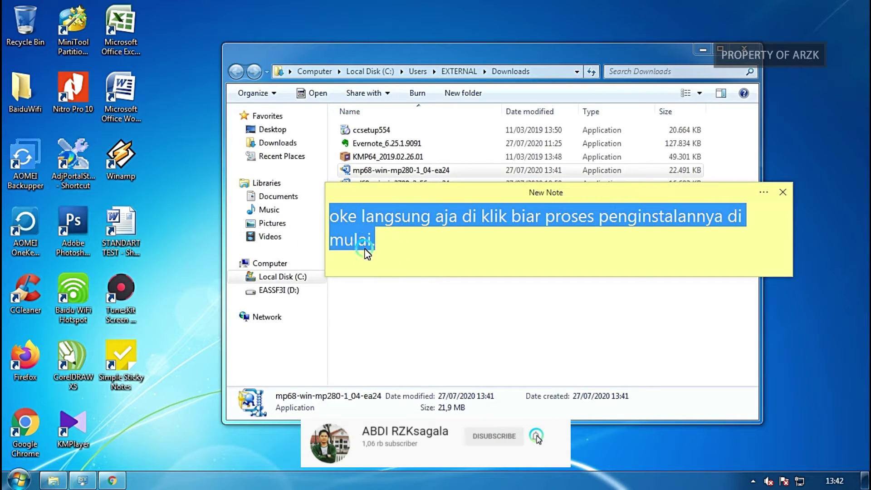
{"action": "left_click", "coordinate": [391, 222]}
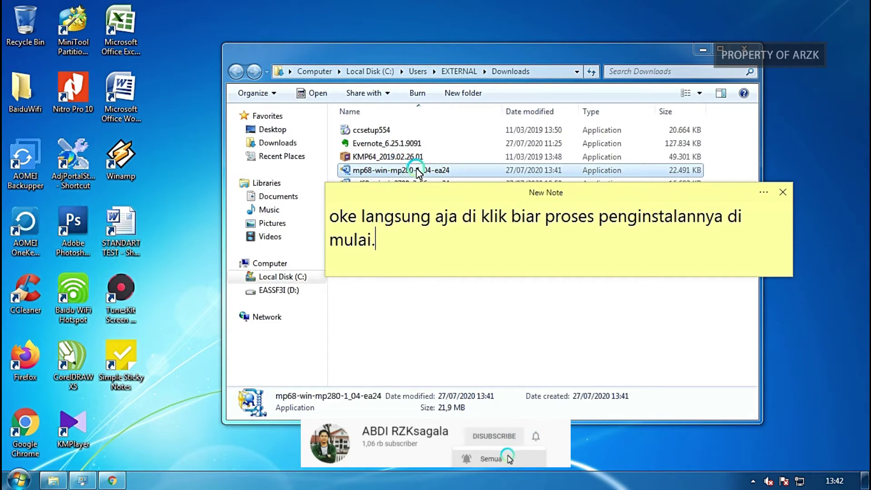
{"action": "double_click", "coordinate": [404, 170]}
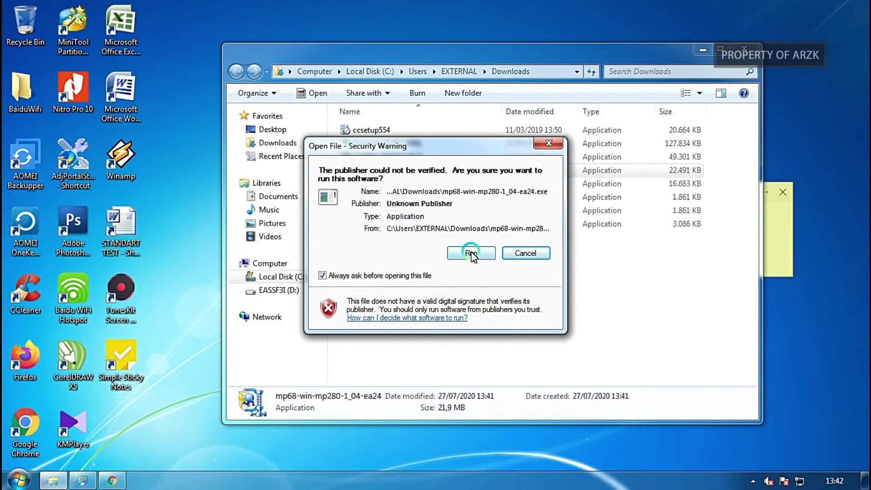
{"action": "left_click", "coordinate": [470, 254]}
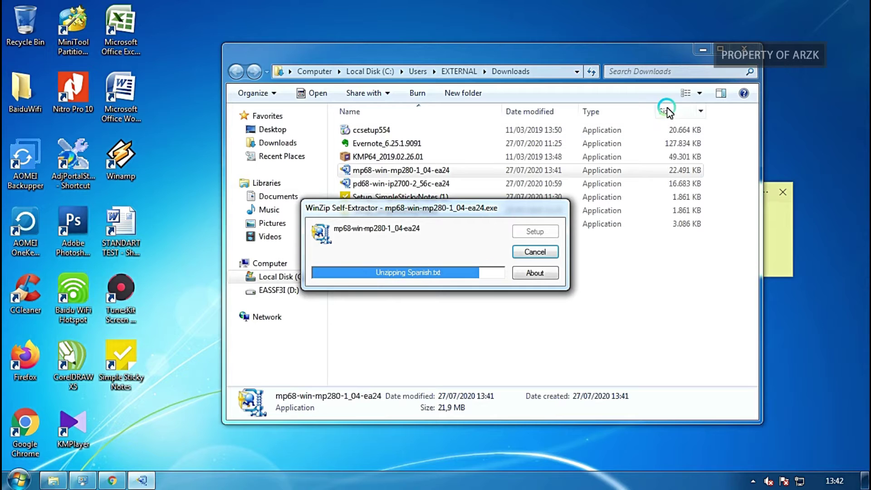
Minimize the Downloads window, place the note below the MP Drivers setup, and advance past the Welcome and Place of Residence pages.
{"action": "left_click", "coordinate": [699, 53]}
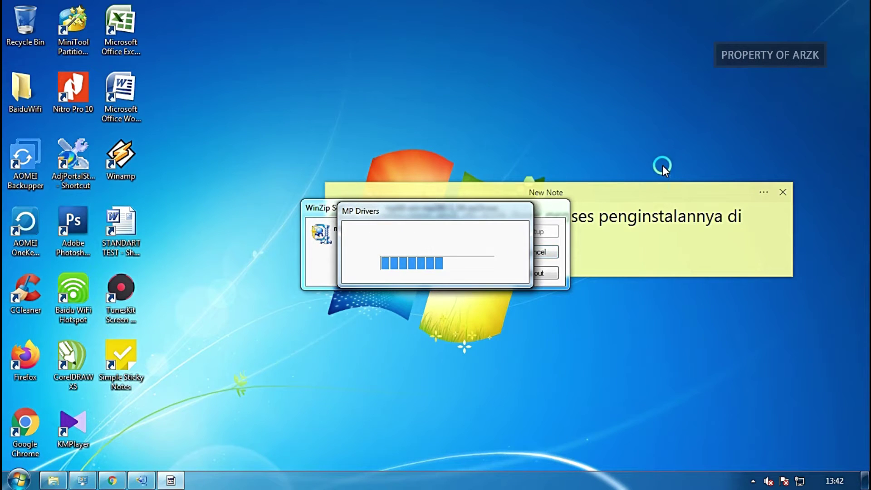
{"action": "left_click_drag", "start_coordinate": [643, 190], "coordinate": [599, 365]}
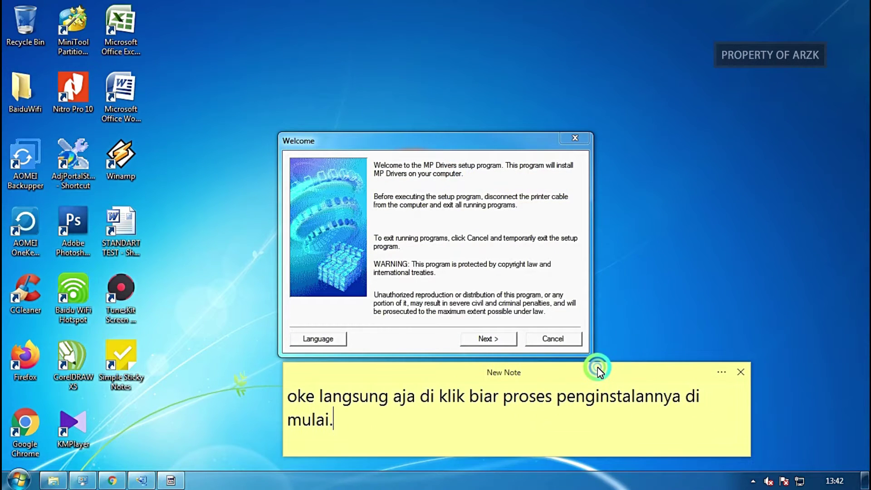
{"action": "left_click", "coordinate": [485, 341]}
{"action": "left_click", "coordinate": [494, 340]}
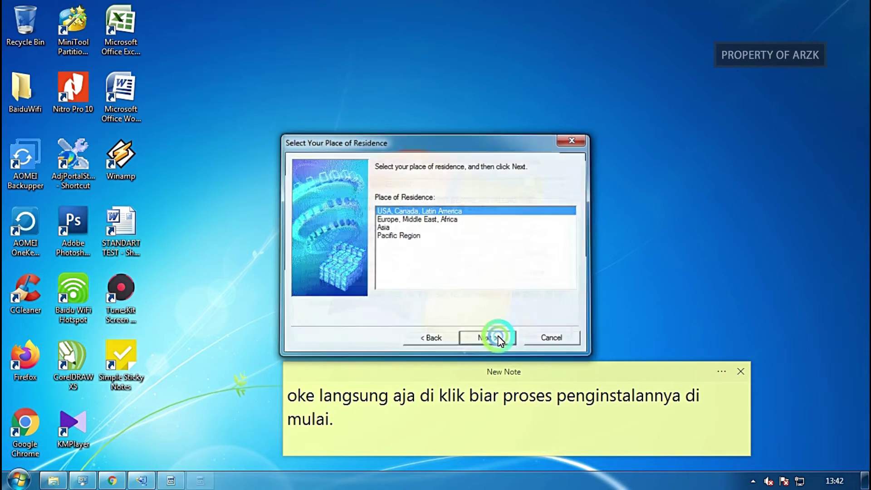
{"action": "left_click", "coordinate": [489, 340]}
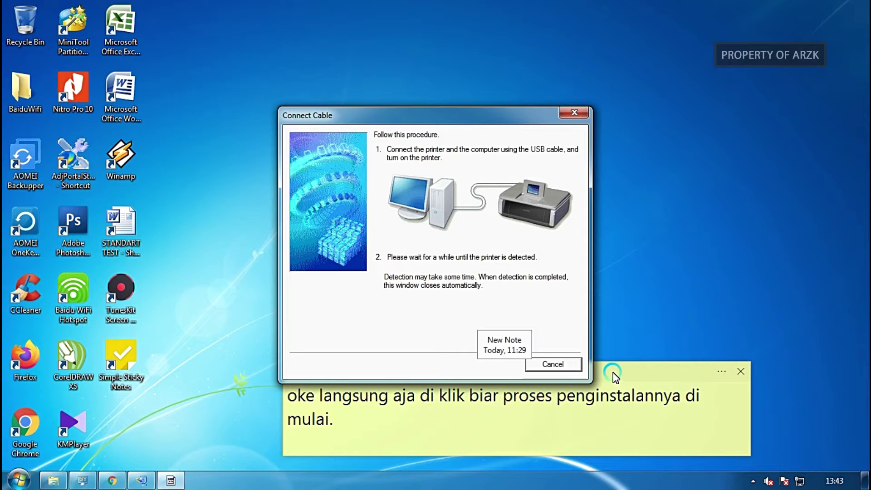
Arrange the note directly below the Connect Cable dialog and replace its text with "seperti biasa bila di tampilan ini,".
{"action": "left_click_drag", "start_coordinate": [486, 119], "coordinate": [474, 43]}
{"action": "left_click_drag", "start_coordinate": [564, 368], "coordinate": [552, 334]}
{"action": "left_click_drag", "start_coordinate": [326, 390], "coordinate": [236, 363]}
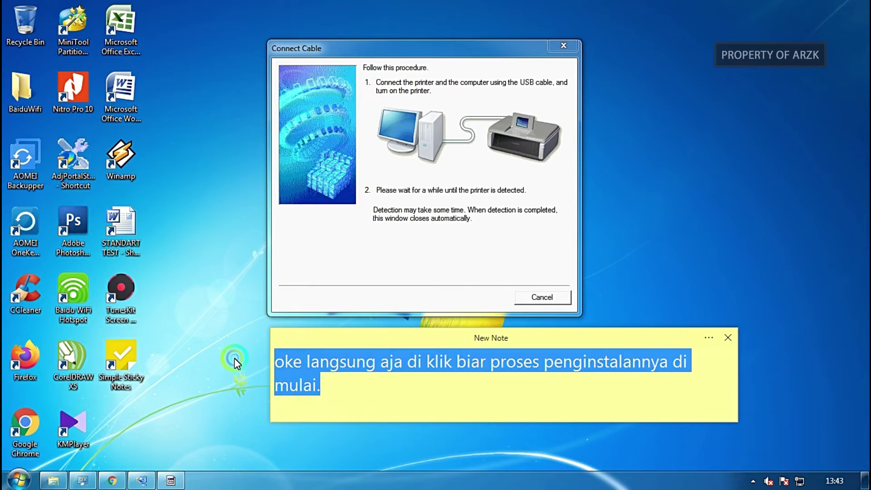
{"action": "type", "text": "seper"}
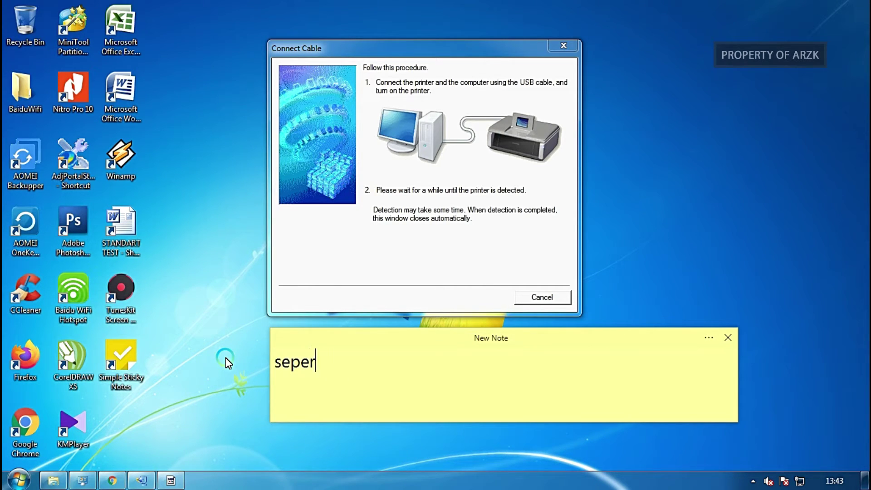
{"action": "type", "text": "ti biasa b"}
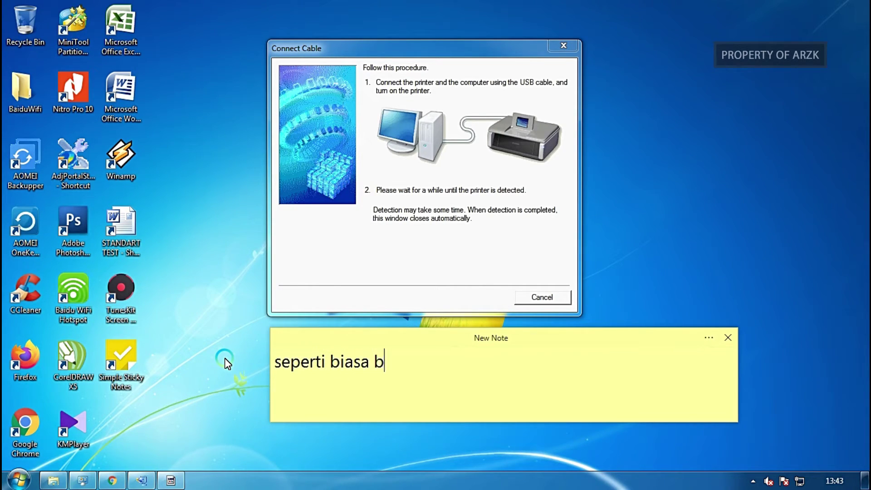
{"action": "type", "text": "ila di tampilan ini,"}
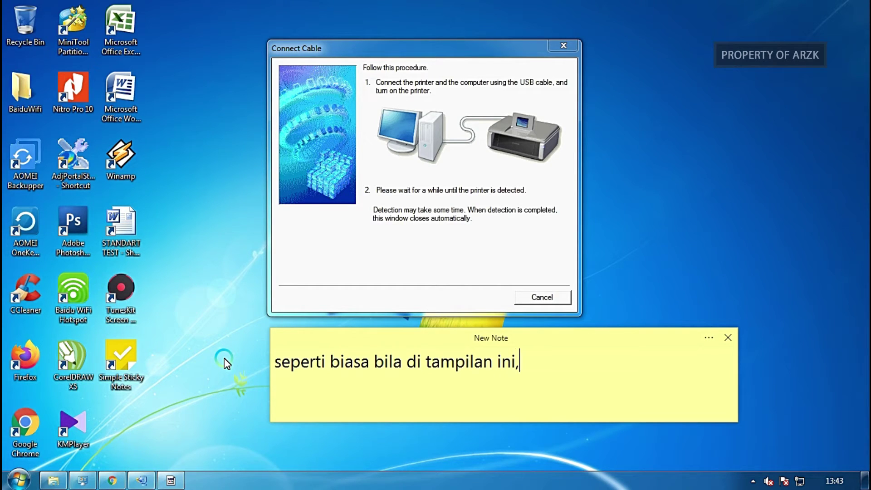
Continue the note with "silahkan di cabut terlebih dahulu USB printer teman-teman.".
{"action": "mouse_move", "coordinate": [447, 43]}
{"action": "left_mouse_down"}
{"action": "mouse_move", "coordinate": [519, 47]}
{"action": "mouse_move", "coordinate": [445, 36]}
{"action": "left_mouse_up"}
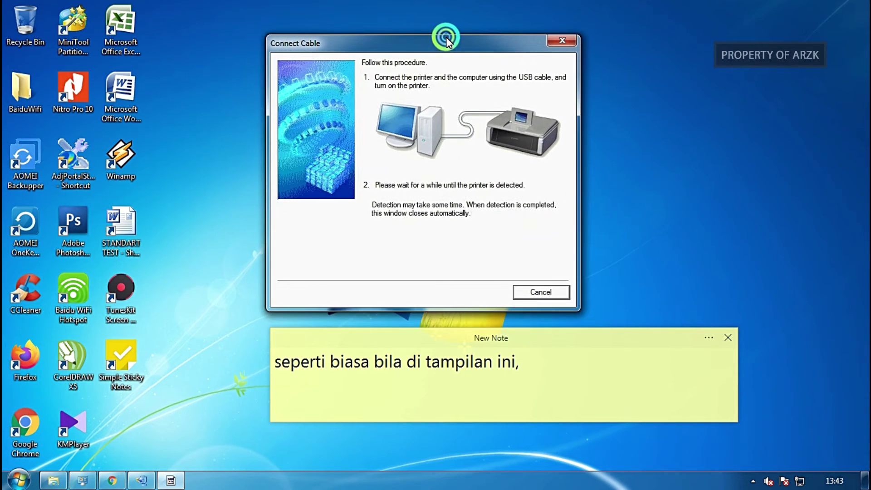
{"action": "left_click", "coordinate": [569, 361]}
{"action": "type", "text": "s"}
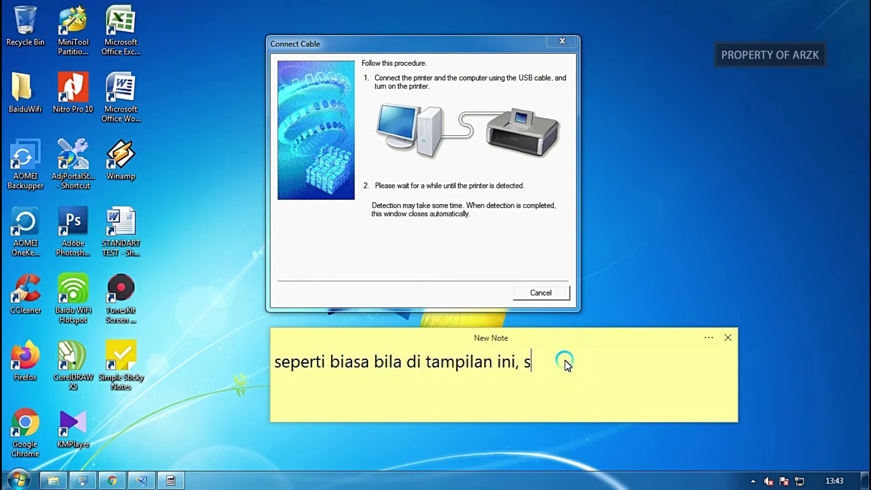
{"action": "type", "text": "ilahkan di"}
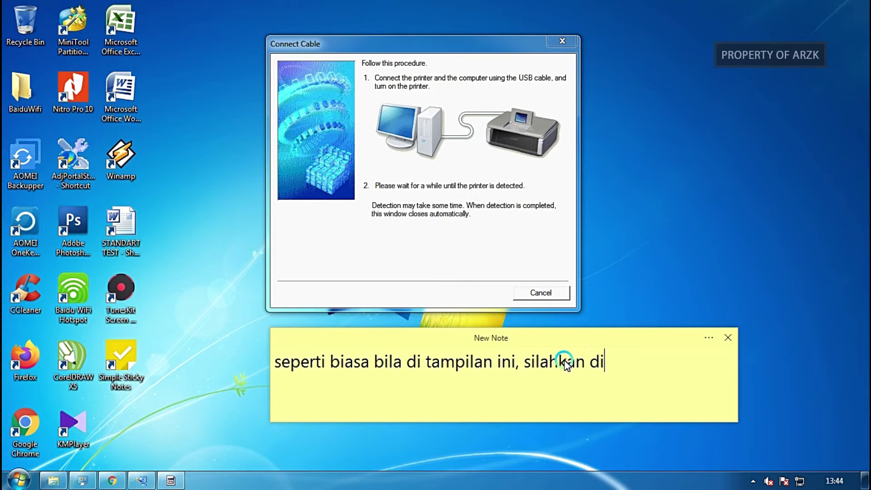
{"action": "type", "text": " cabut te"}
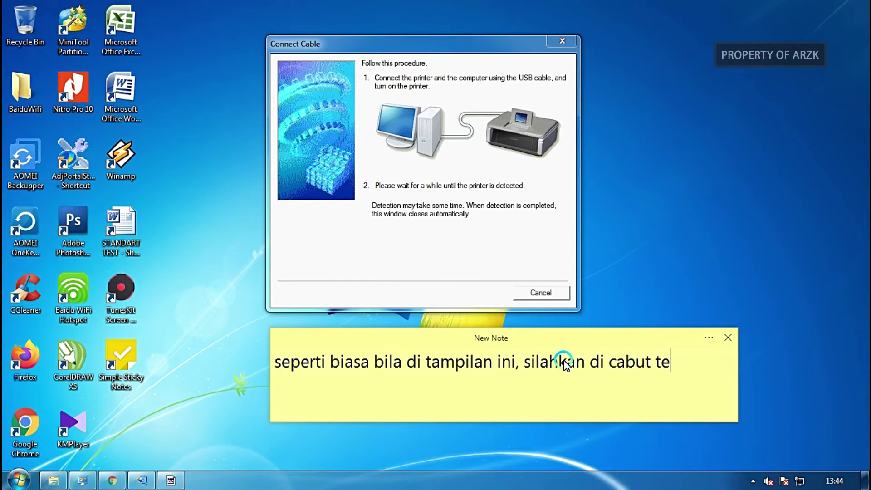
{"action": "type", "text": "rlebih d"}
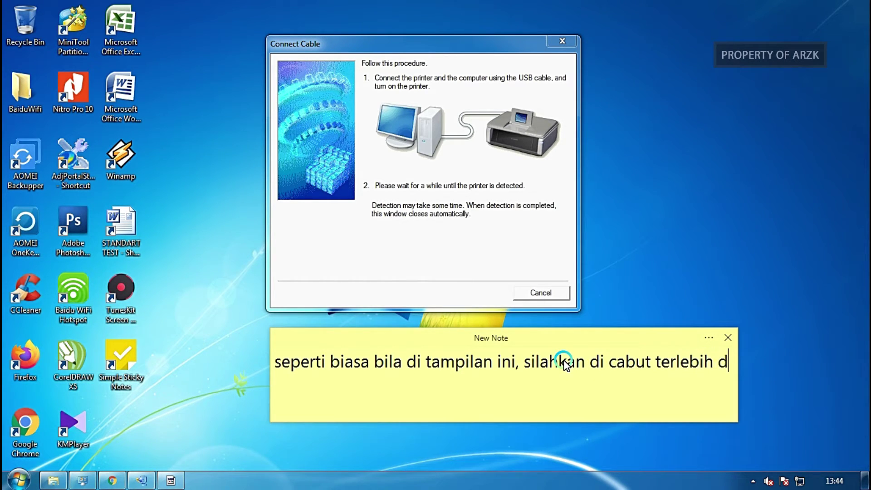
{"action": "type", "text": "ahulu"}
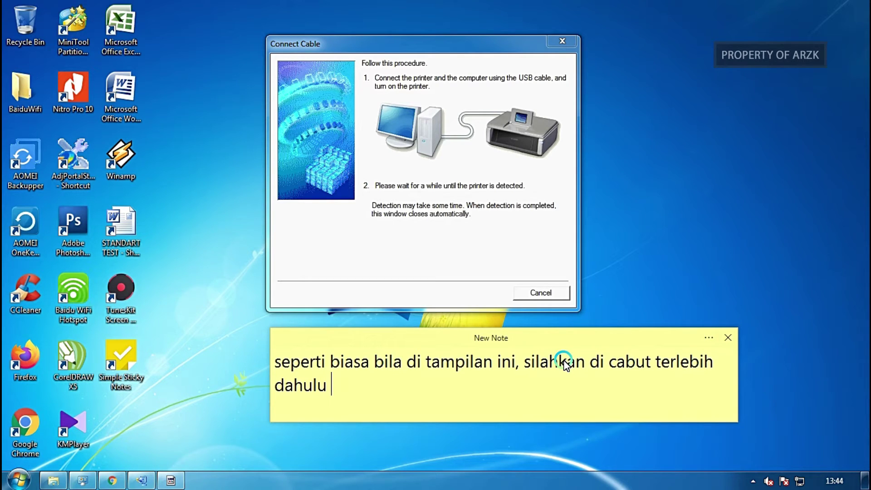
{"action": "type", "text": " USB pr"}
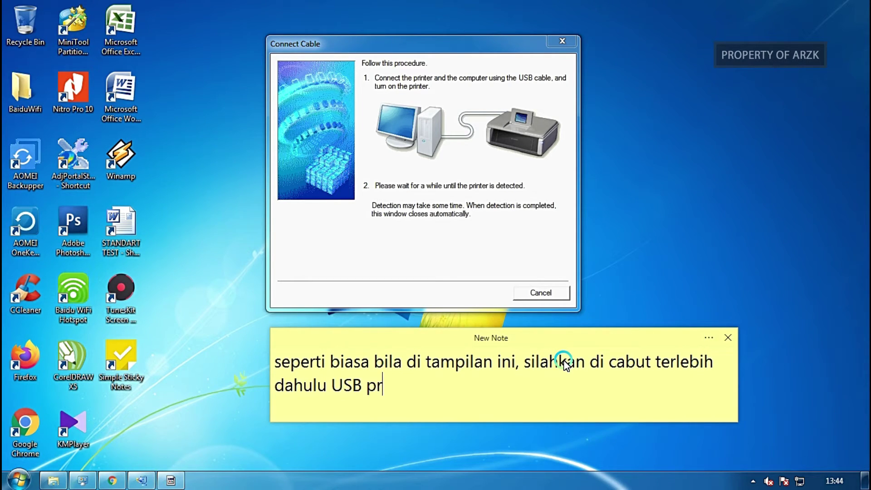
{"action": "type", "text": "inter te"}
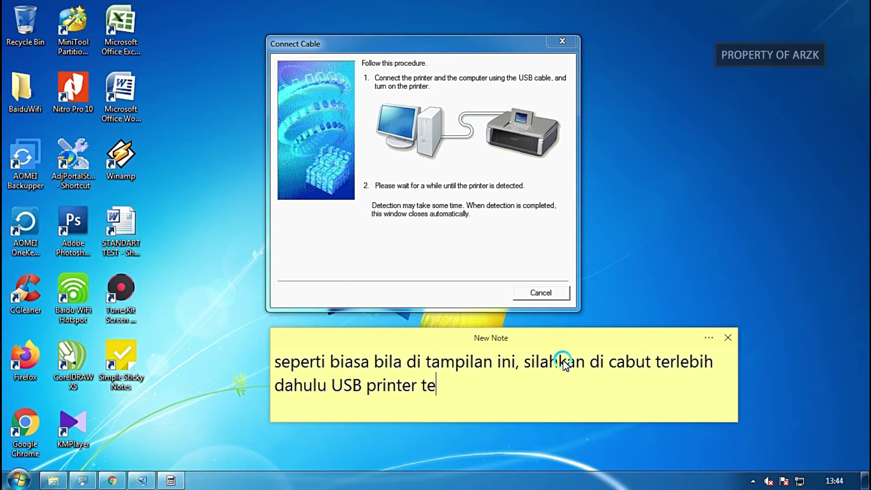
{"action": "type", "text": "man-teman."}
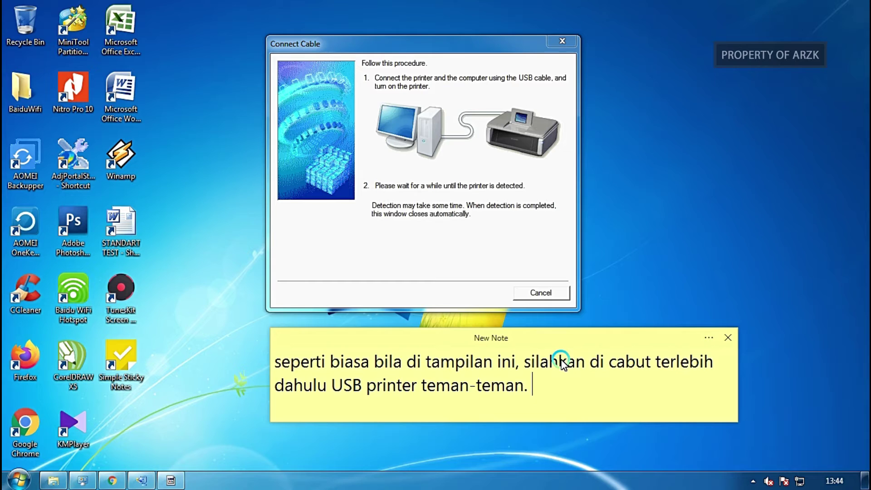
Append "Setelah USB printer di lepas, silahkan di colokkan lagi atau di sambungkan kembali kabel USB printernya." to the note.
{"action": "type", "text": "Setelah"}
{"action": "type", "text": " USB pri"}
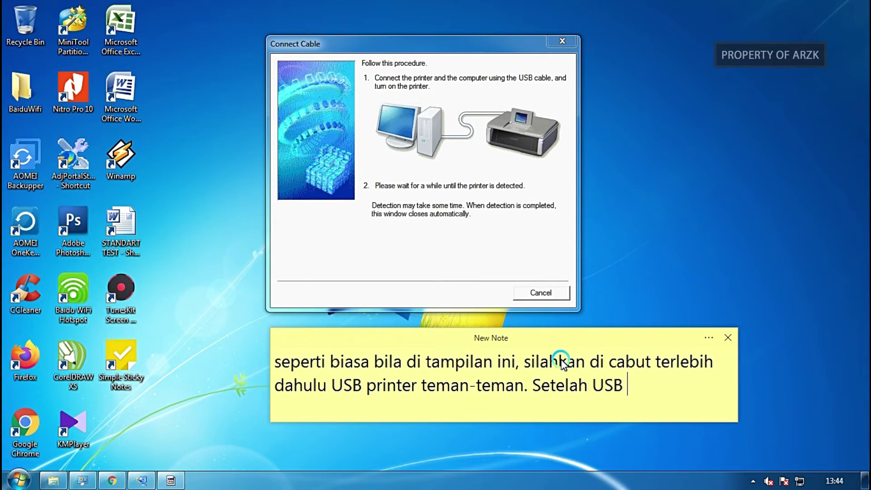
{"action": "type", "text": "nter "}
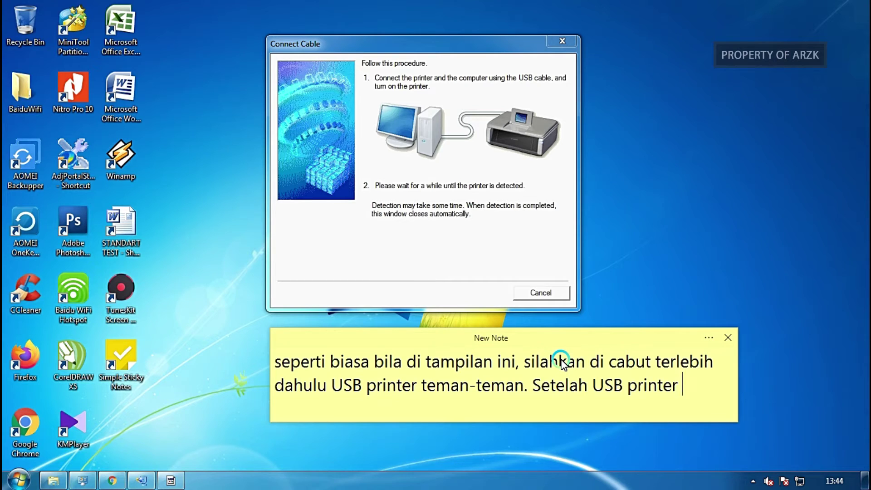
{"action": "type", "text": "di lepas"}
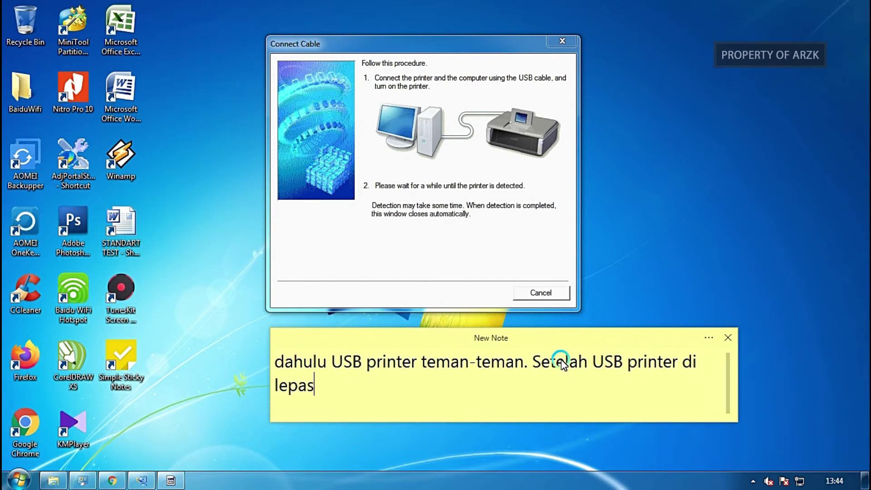
{"action": "type", "text": ", silahkan di"}
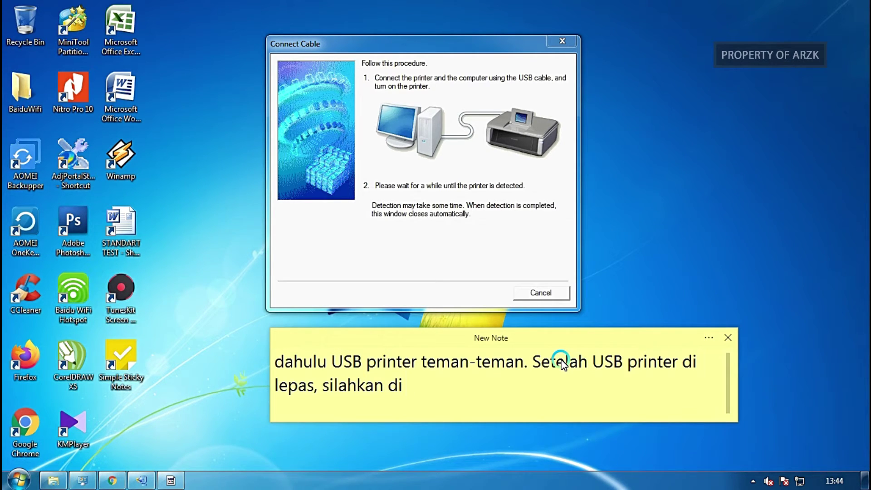
{"action": "type", "text": " colokkan"}
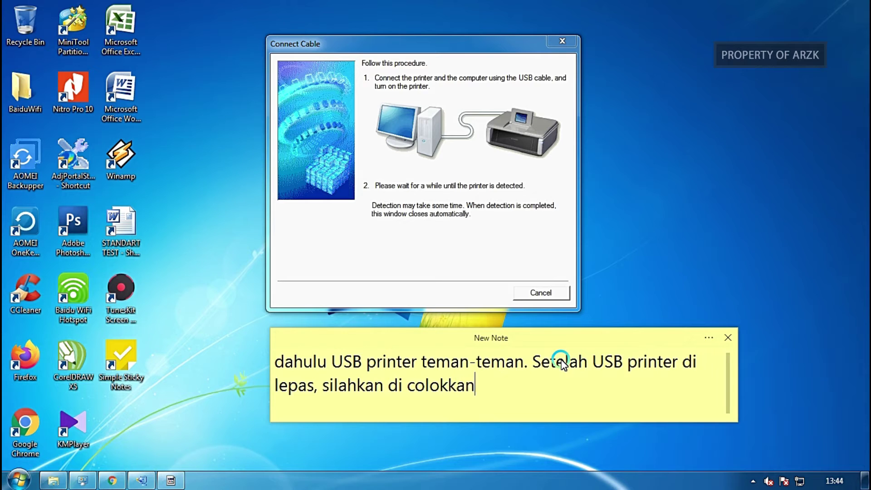
{"action": "type", "text": " lagi atau"}
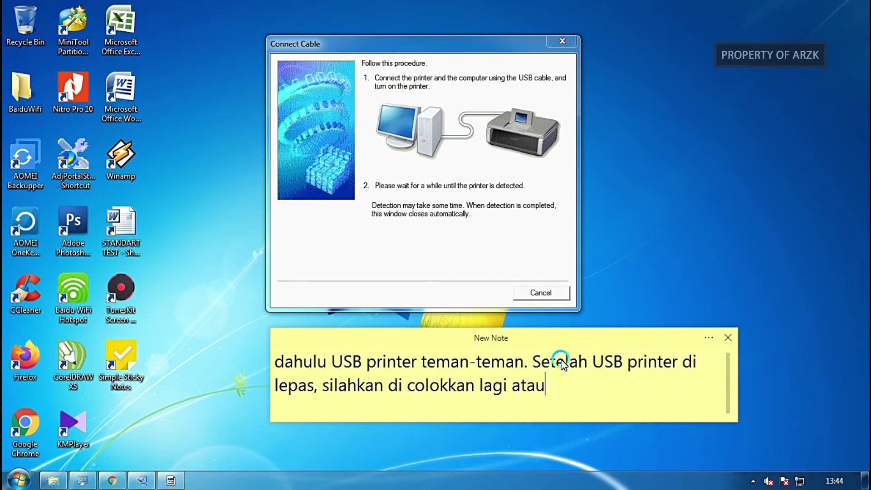
{"action": "type", "text": " di sambu"}
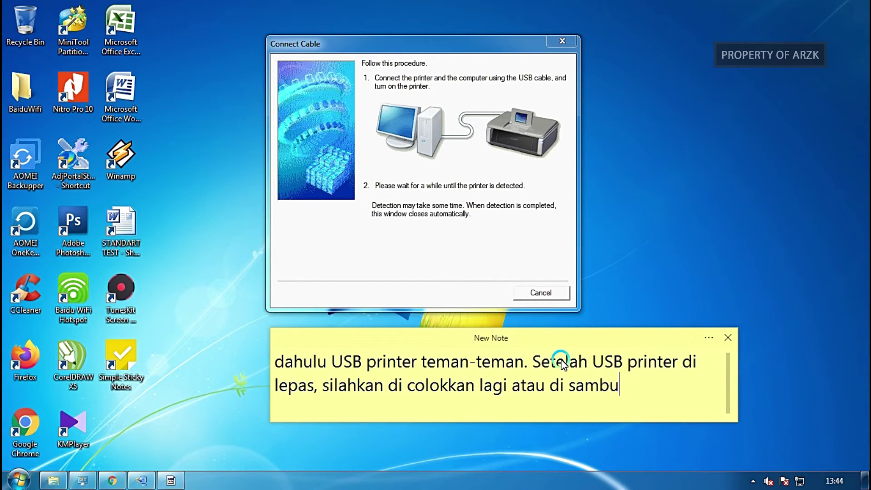
{"action": "type", "text": "ngkan k"}
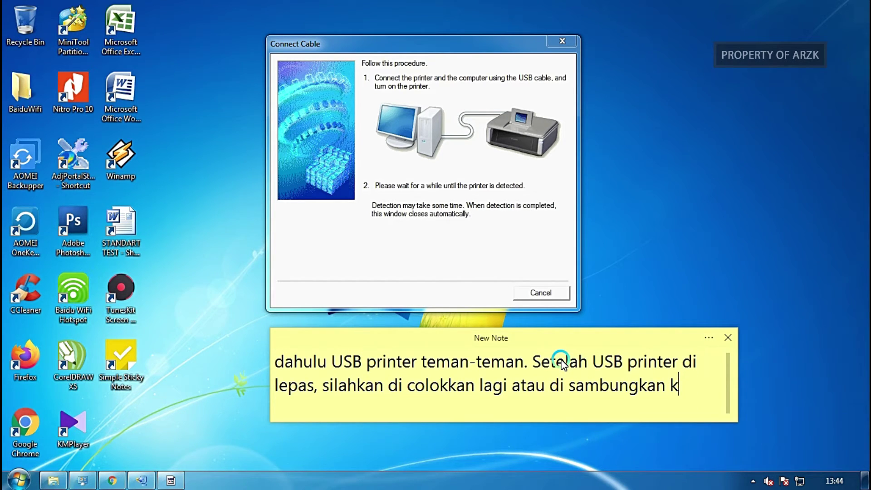
{"action": "type", "text": "leembal"}
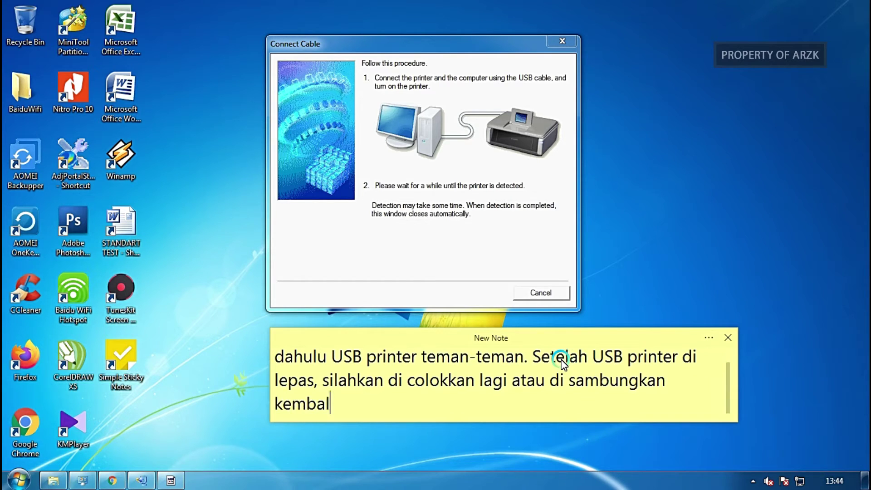
{"action": "type", "text": "i kabel USB prin"}
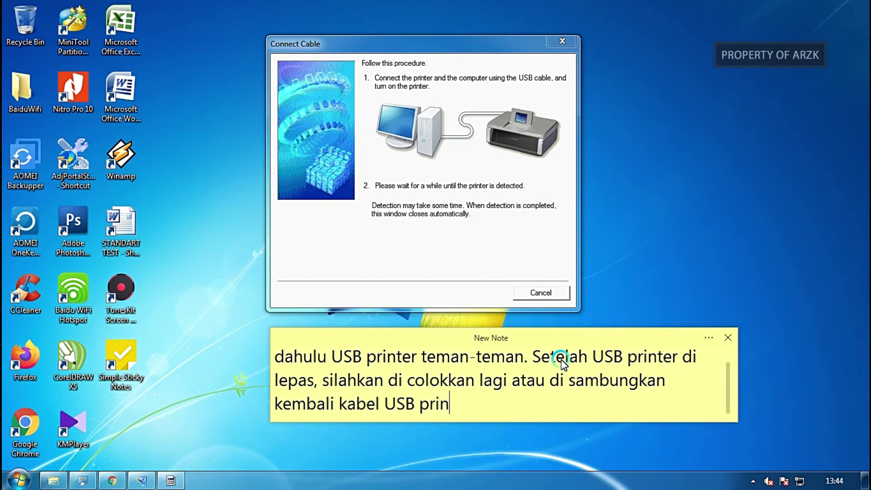
{"action": "type", "text": "ternya."}
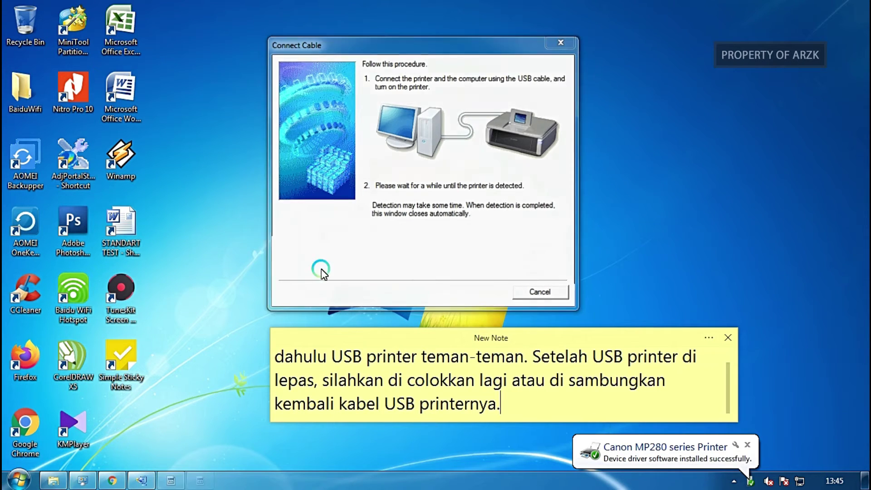
Complete and exit the MP Drivers setup, and open Devices and Printers in a maximized window.
{"action": "left_click_drag", "start_coordinate": [456, 140], "coordinate": [476, 53]}
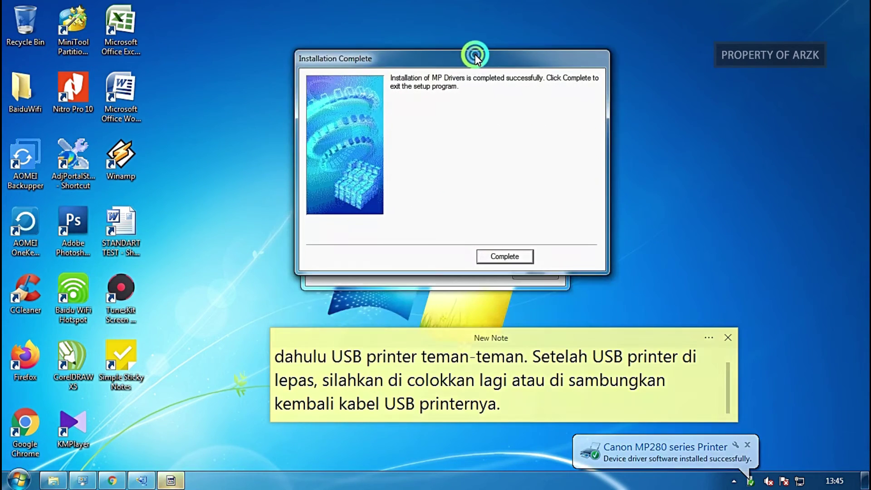
{"action": "left_click", "coordinate": [507, 251]}
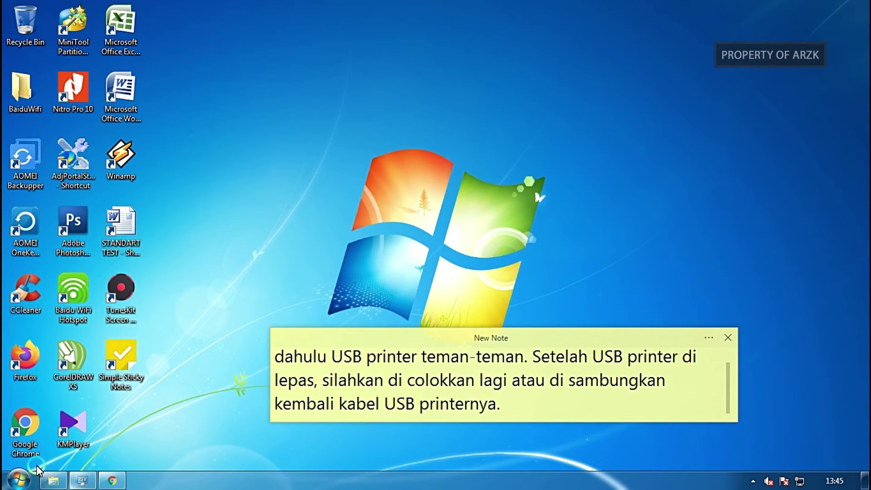
{"action": "left_click", "coordinate": [19, 479]}
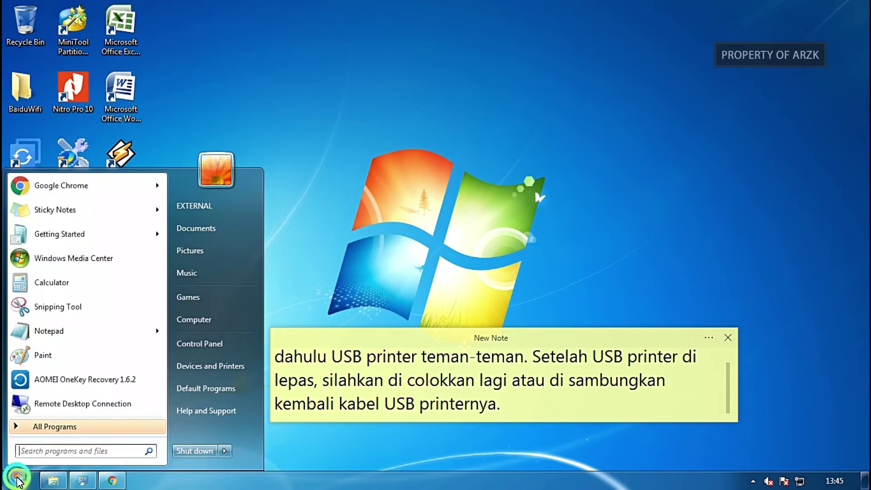
{"action": "left_click", "coordinate": [213, 365]}
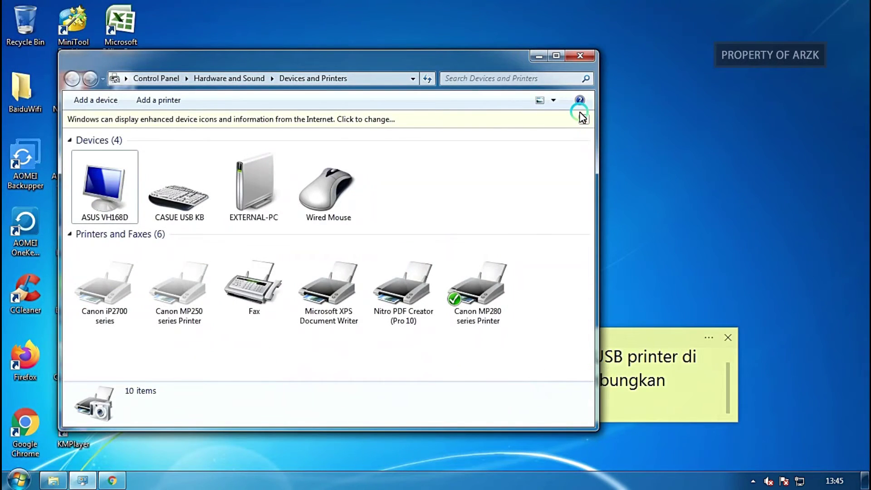
{"action": "left_click", "coordinate": [556, 55]}
Bring the sticky notes to the front, close the empty New Note (2), and move the remaining note beneath the Canon MP280 series Printer.
{"action": "left_click", "coordinate": [749, 482]}
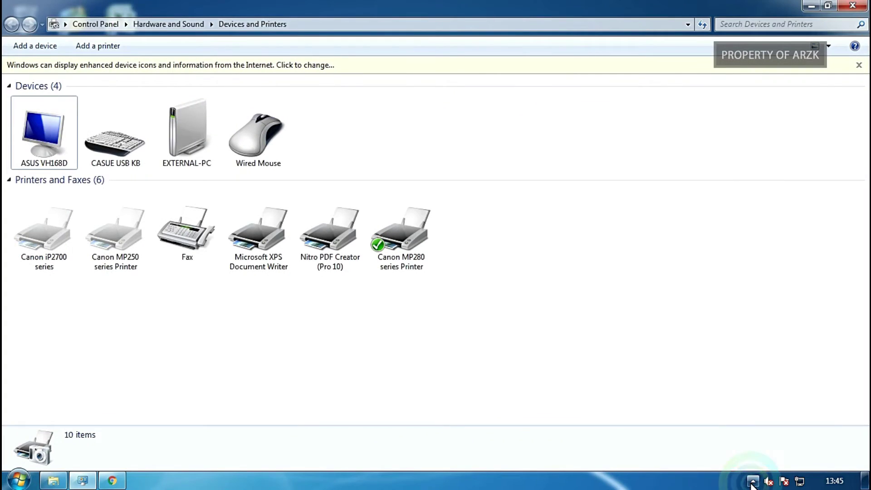
{"action": "left_click", "coordinate": [747, 416]}
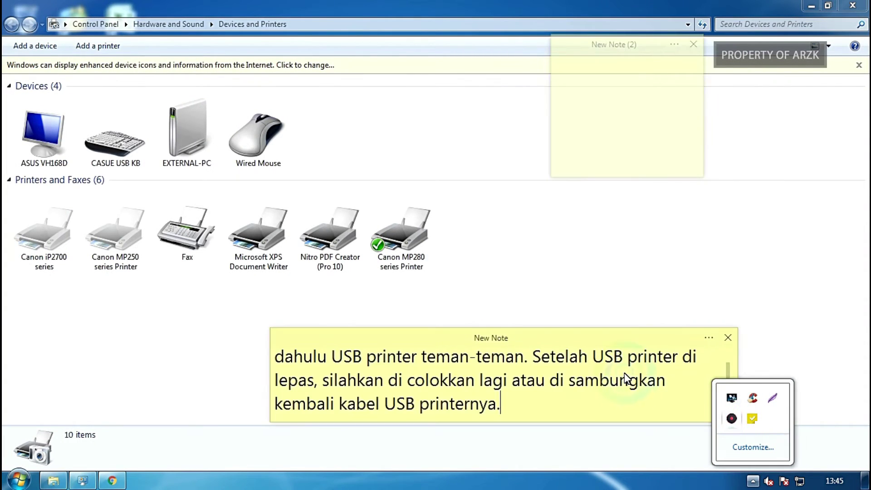
{"action": "left_click", "coordinate": [691, 46]}
{"action": "left_click", "coordinate": [536, 337]}
{"action": "left_click_drag", "start_coordinate": [535, 337], "coordinate": [624, 286]}
Clear all the old USB cable instructions from the sticky note.
{"action": "left_click_drag", "start_coordinate": [612, 368], "coordinate": [340, 302]}
{"action": "type", "text": "seperti biasa bila di tampilan ini, silahkan di cabut terlebih sekarang t"}
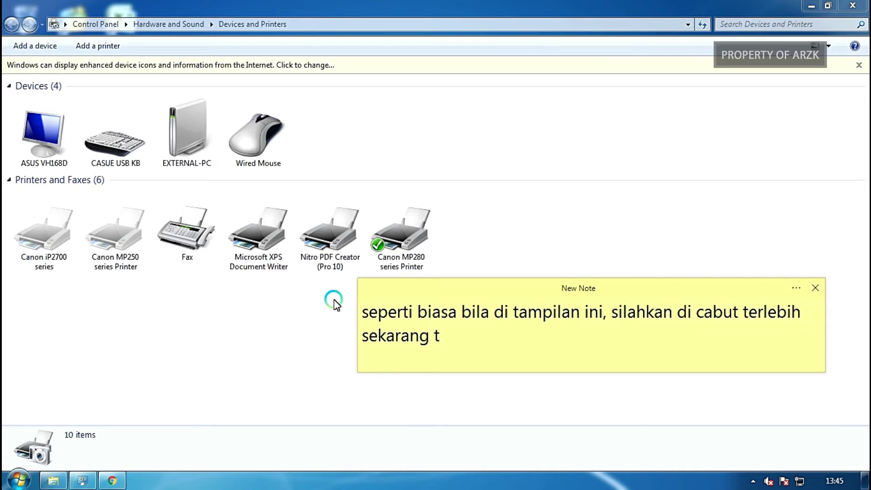
{"action": "key", "text": "BackSpace"}
{"action": "key", "text": "BackSpace"}
{"action": "key", "text": "BackSpace"}
{"action": "key", "text": "BackSpace"}
{"action": "key", "text": "BackSpace"}
{"action": "key", "text": "BackSpace"}
{"action": "key", "text": "BackSpace"}
{"action": "key", "text": "BackSpace"}
{"action": "key", "text": "BackSpace"}
{"action": "key", "text": "BackSpace"}
{"action": "key", "text": "BackSpace"}
{"action": "key", "text": "BackSpace"}
{"action": "key", "text": "BackSpace"}
{"action": "key", "text": "BackSpace"}
{"action": "key", "text": "BackSpace"}
{"action": "key", "text": "BackSpace"}
{"action": "key", "text": "BackSpace"}
{"action": "key", "text": "BackSpace"}
{"action": "key", "text": "BackSpace"}
{"action": "key", "text": "BackSpace"}
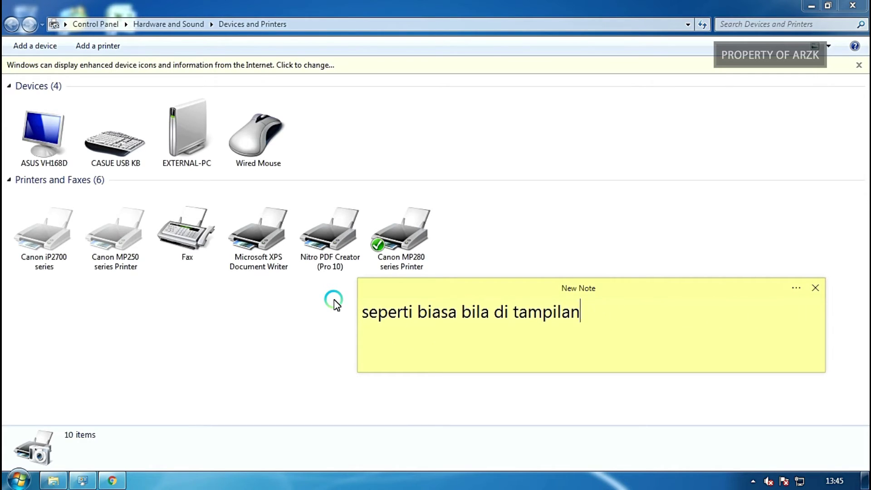
{"action": "key", "text": "BackSpace"}
{"action": "key", "text": "BackSpace"}
{"action": "key", "text": "BackSpace"}
{"action": "key", "text": "BackSpace"}
{"action": "key", "text": "BackSpace"}
{"action": "key", "text": "BackSpace"}
{"action": "key", "text": "BackSpace"}
{"action": "key", "text": "BackSpace"}
{"action": "key", "text": "BackSpace"}
{"action": "key", "text": "BackSpace"}
{"action": "key", "text": "BackSpace"}
{"action": "key", "text": "BackSpace"}
{"action": "key", "text": "BackSpace"}
{"action": "key", "text": "BackSpace"}
{"action": "key", "text": "BackSpace"}
Write "Sekarang printer mp287 / mp280 nya udah berada di, "PRINTERS AND FAXES"." in the emptied note.
{"action": "type", "text": "S"}
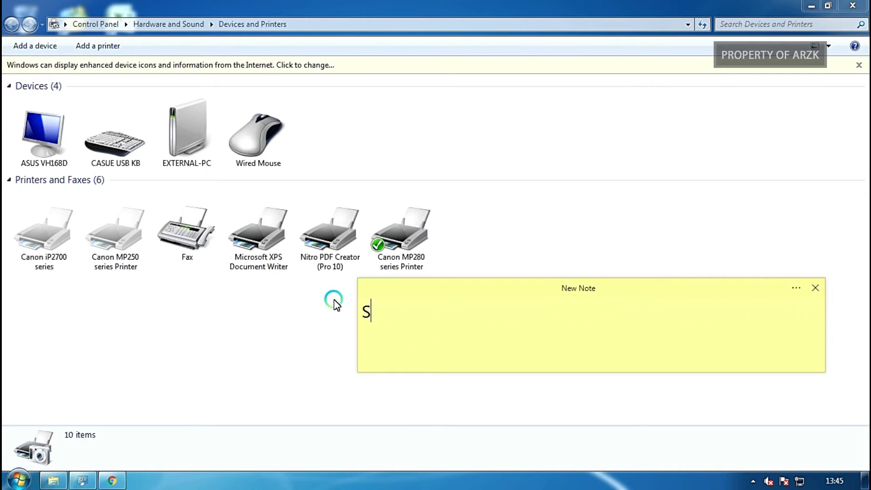
{"action": "type", "text": "ekarang"}
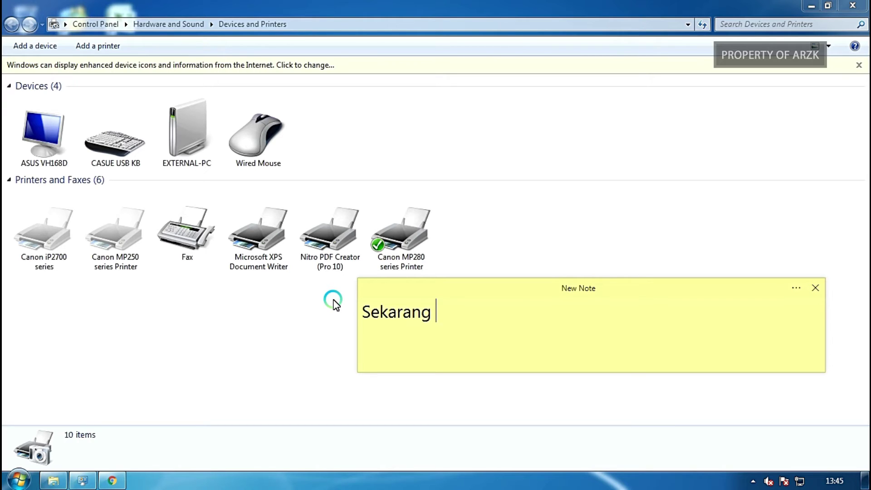
{"action": "type", "text": " driver"}
{"action": "key", "text": "BackSpace"}
{"action": "key", "text": "BackSpace"}
{"action": "key", "text": "BackSpace"}
{"action": "key", "text": "BackSpace"}
{"action": "key", "text": "BackSpace"}
{"action": "key", "text": "BackSpace"}
{"action": "type", "text": "printer m"}
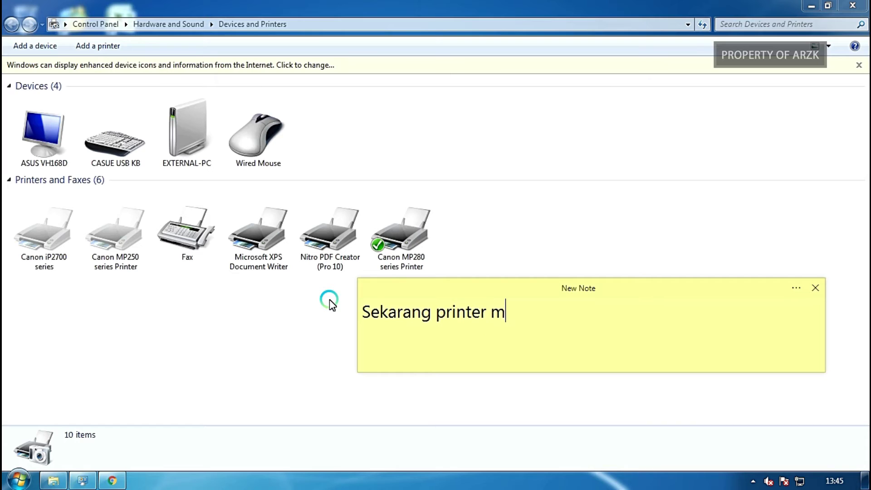
{"action": "type", "text": "p287 / m"}
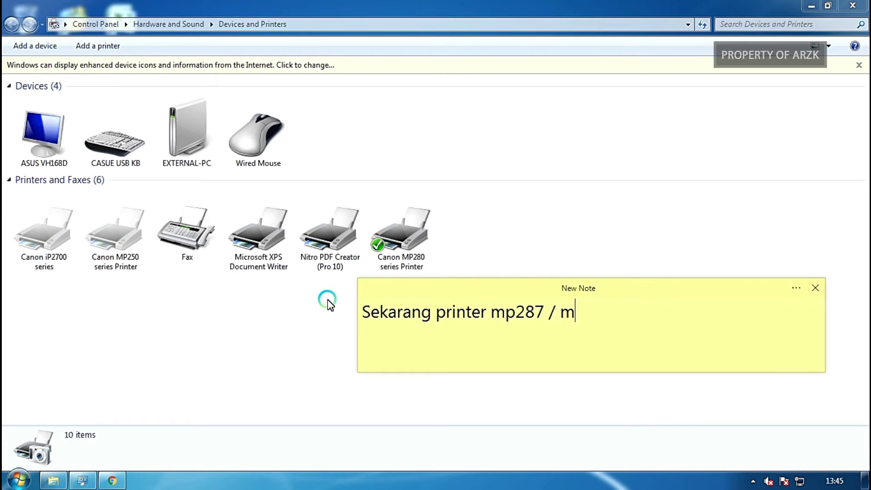
{"action": "type", "text": "p280 nya udah"}
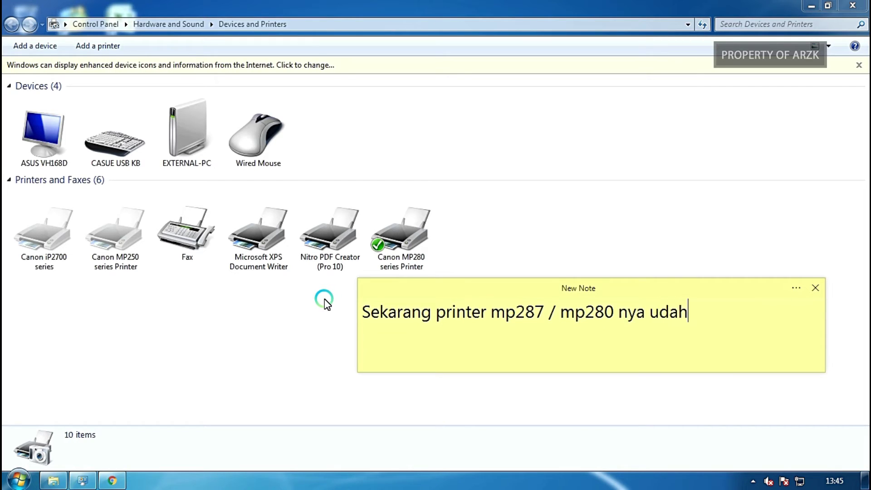
{"action": "type", "text": " berada di"}
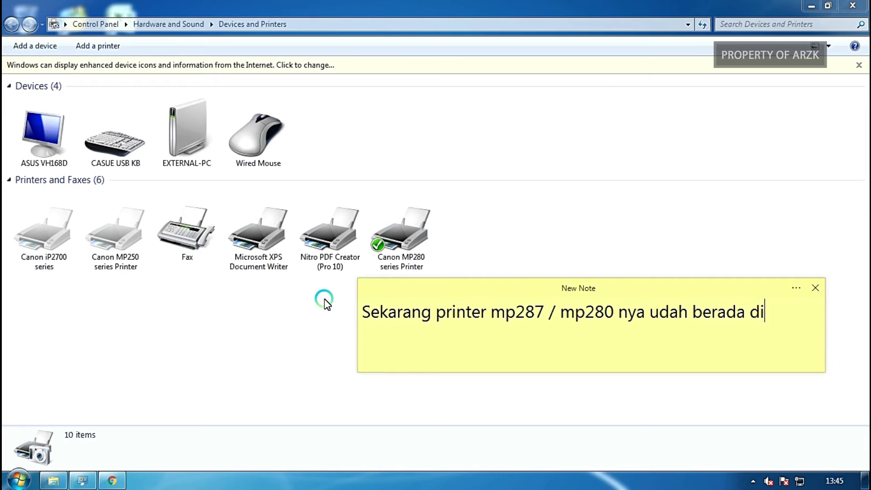
{"action": "type", "text": ", \"PRINTER"}
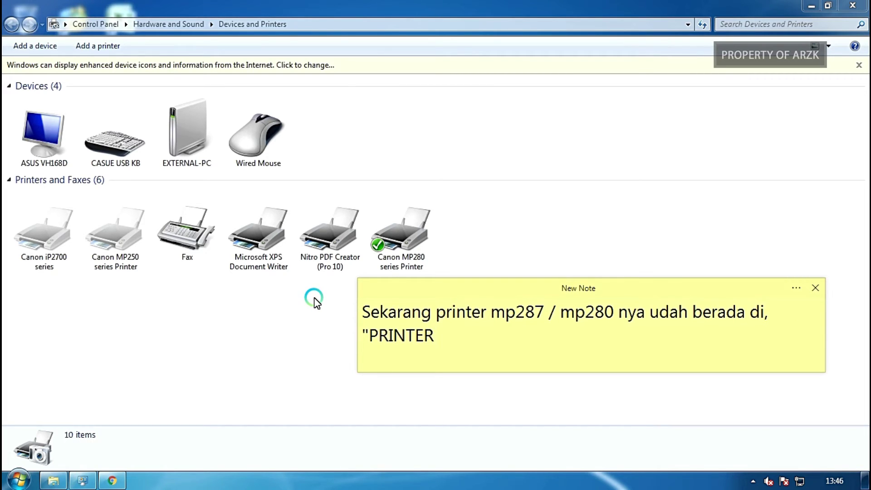
{"action": "type", "text": "S AND FAXES\"."}
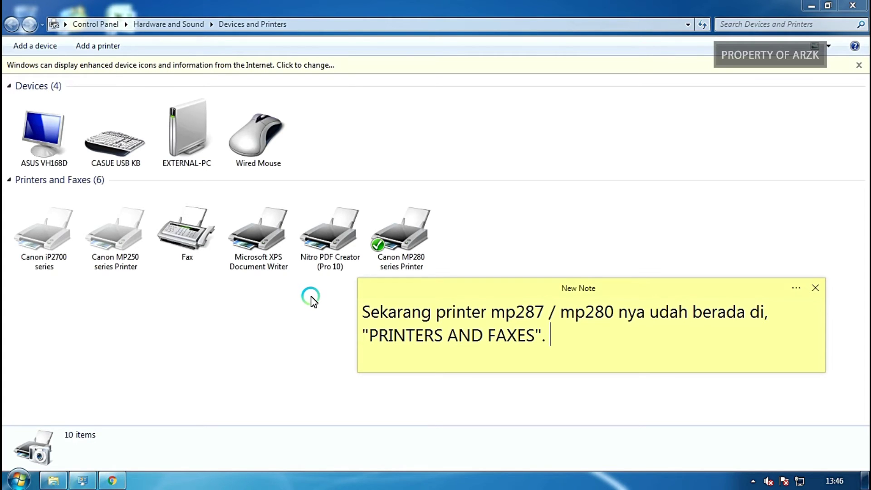
Append "Itu berarti driver printer sudah selesai di instal dan printer sudah siap untuk di gunakan." to the note.
{"action": "type", "text": "Itu berar"}
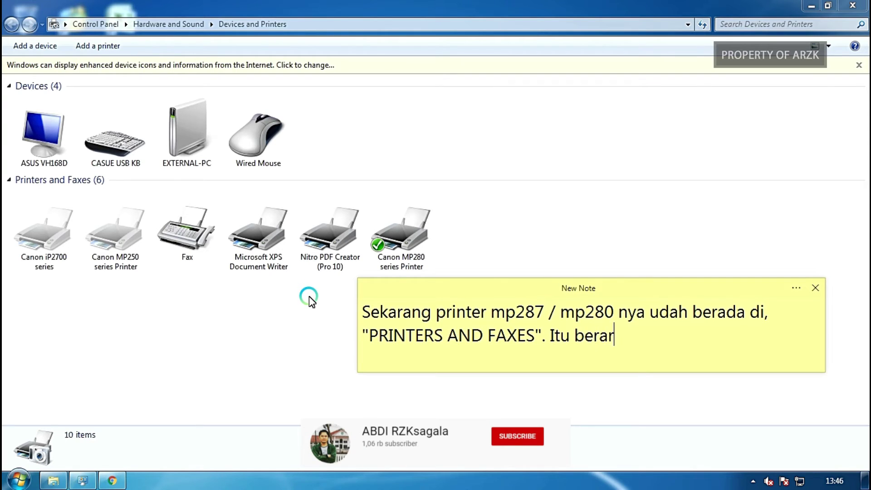
{"action": "type", "text": "ti driver p"}
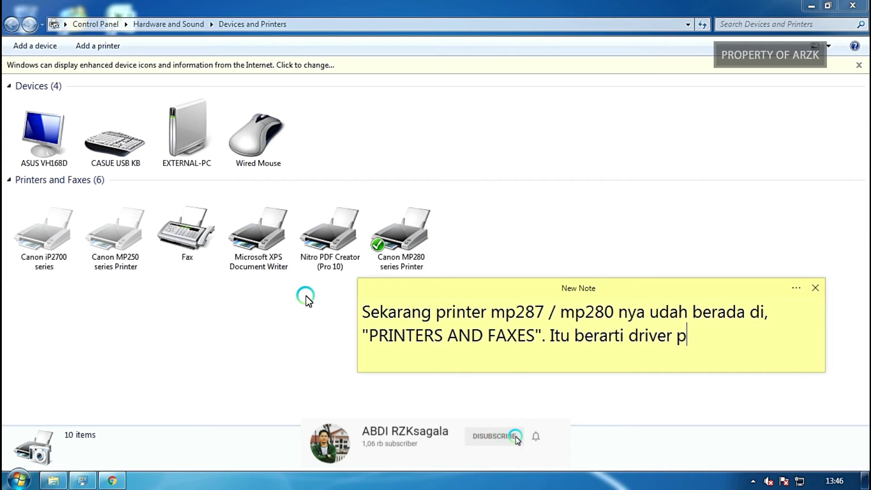
{"action": "type", "text": "rinter su"}
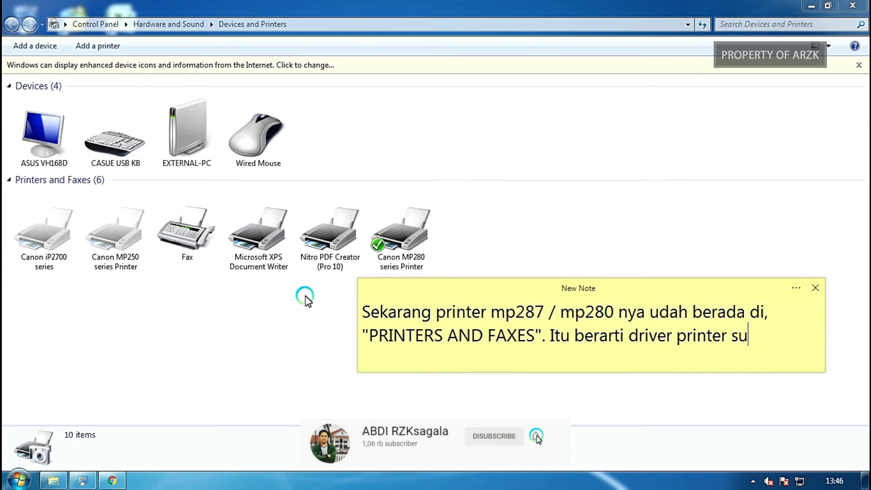
{"action": "type", "text": "dah selesai"}
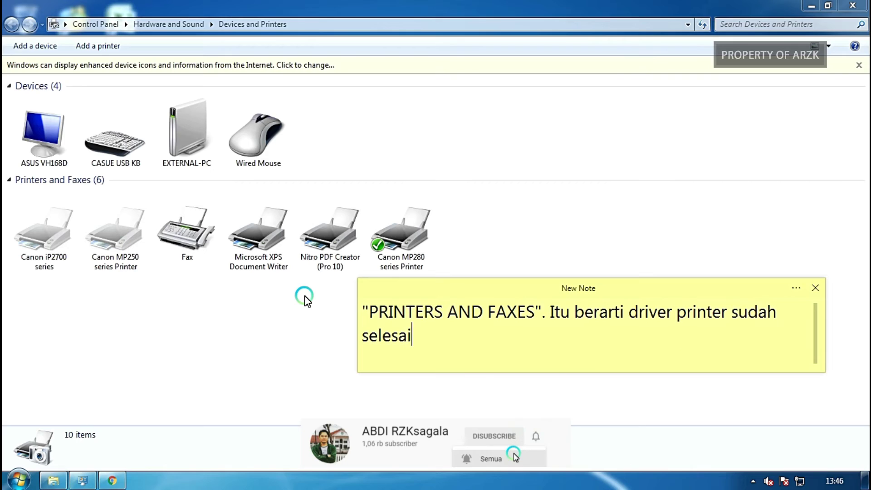
{"action": "type", "text": " di insta"}
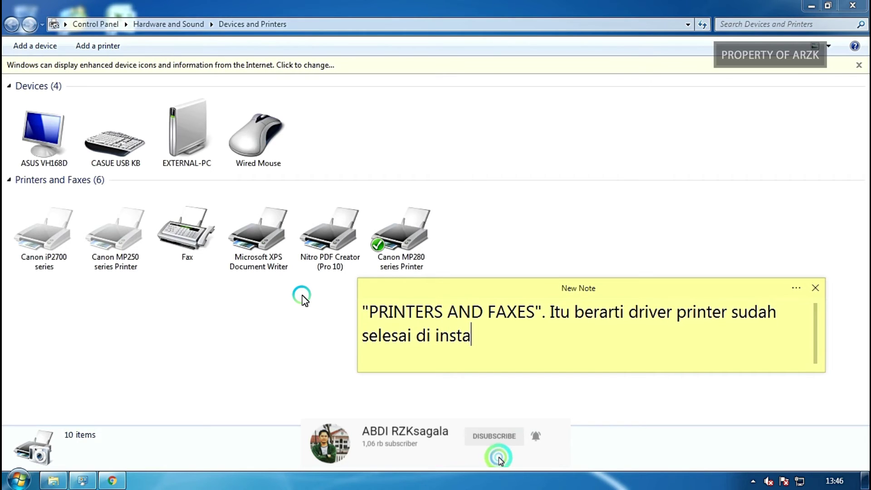
{"action": "type", "text": "l dan "}
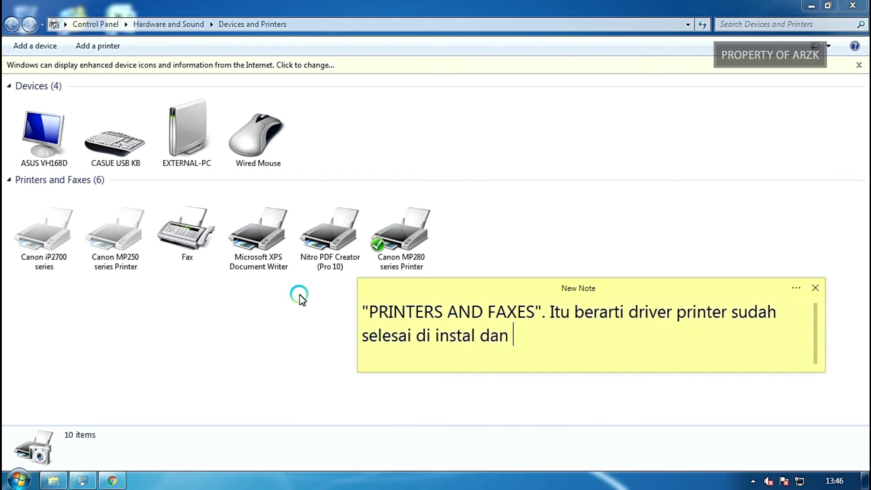
{"action": "type", "text": "printer s"}
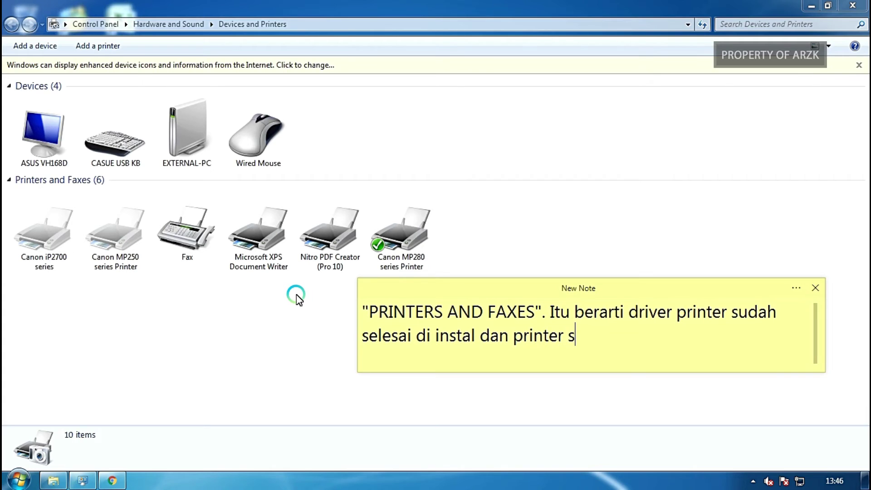
{"action": "type", "text": "udah siap u"}
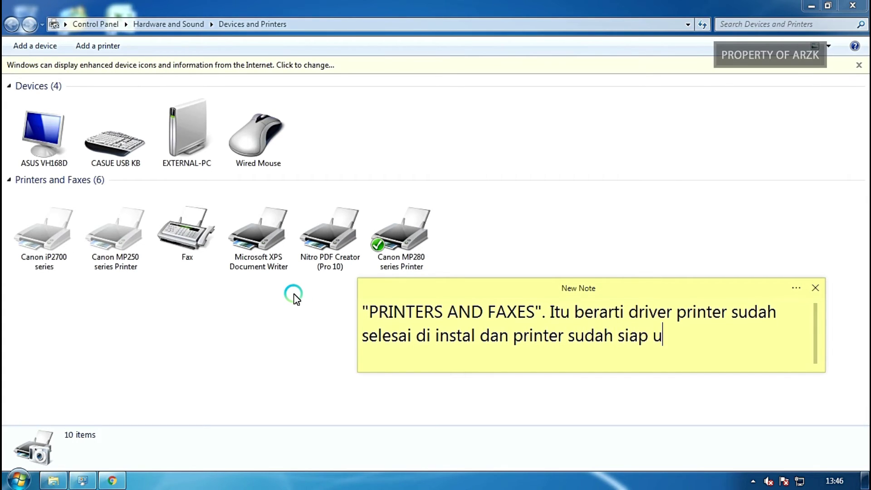
{"action": "type", "text": "ntuk di gunakan"}
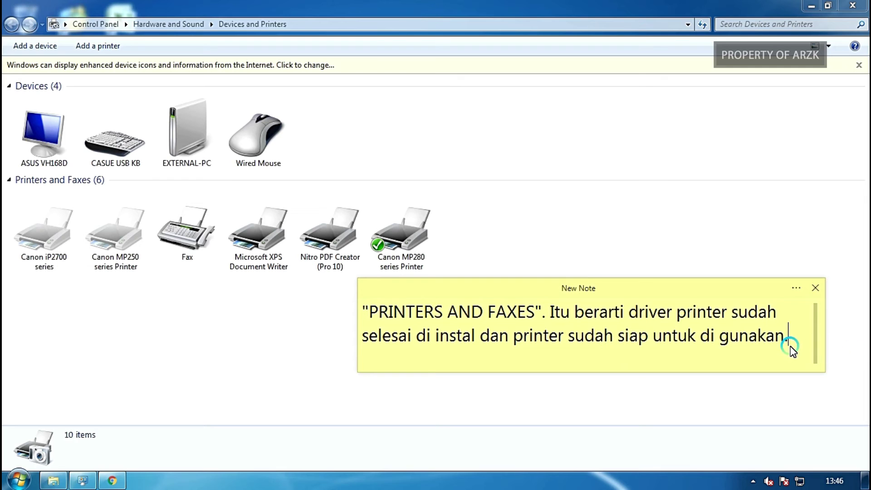
{"action": "type", "text": "."}
{"action": "key", "text": "Return"}
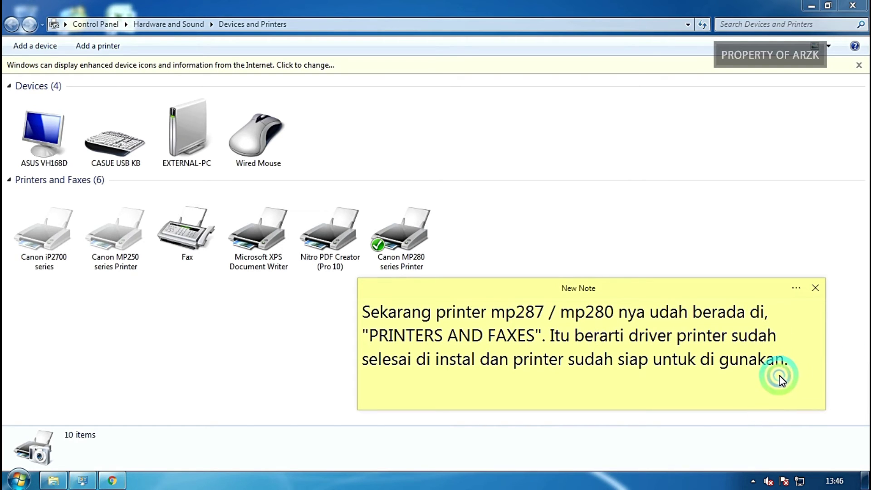
Highlight "PRINTERS AND FAXES" in the note and examine the matching Printers and Faxes group in Devices and Printers.
{"action": "left_click_drag", "start_coordinate": [797, 365], "coordinate": [346, 305]}
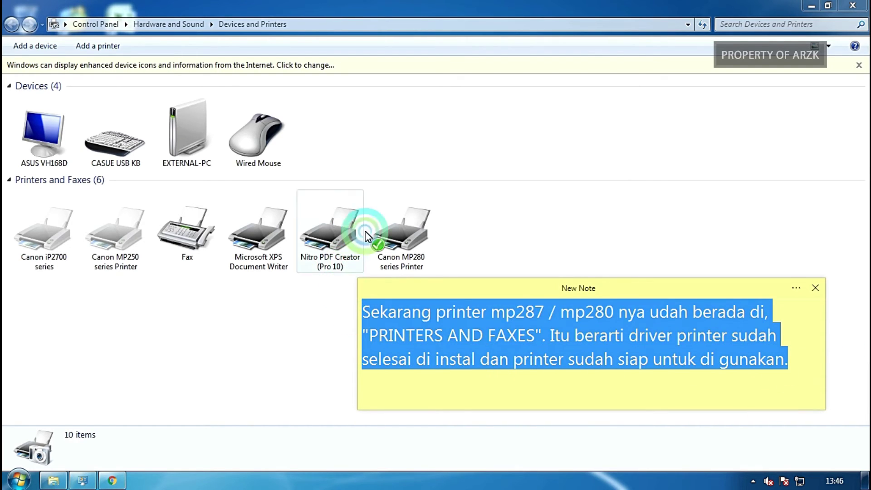
{"action": "left_click", "coordinate": [396, 348]}
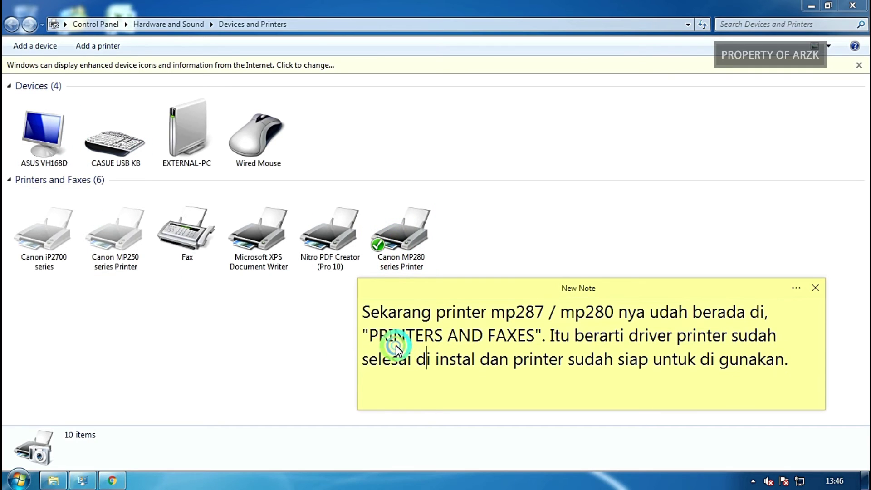
{"action": "left_click_drag", "start_coordinate": [370, 336], "coordinate": [538, 341]}
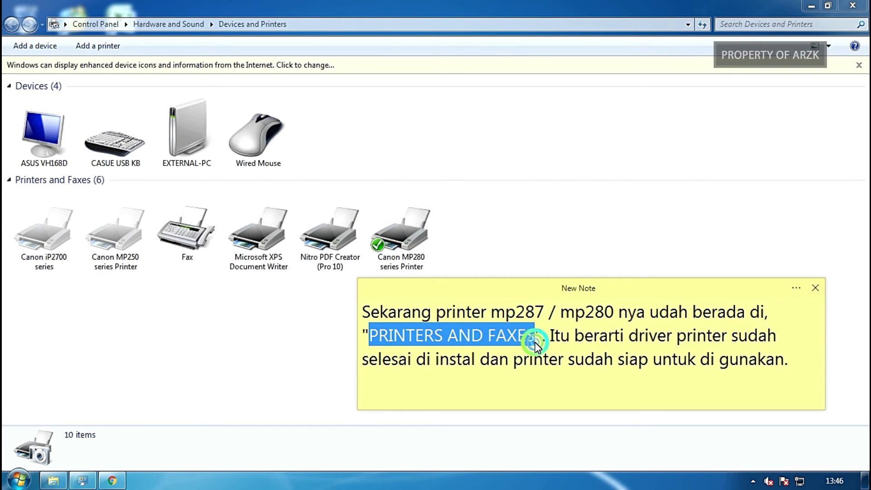
{"action": "left_click", "coordinate": [45, 181]}
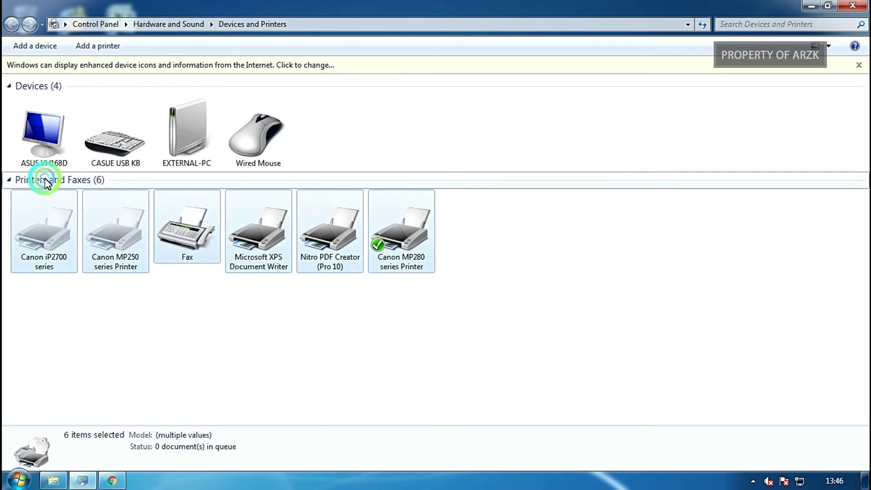
{"action": "left_click", "coordinate": [10, 180]}
{"action": "left_click", "coordinate": [9, 179]}
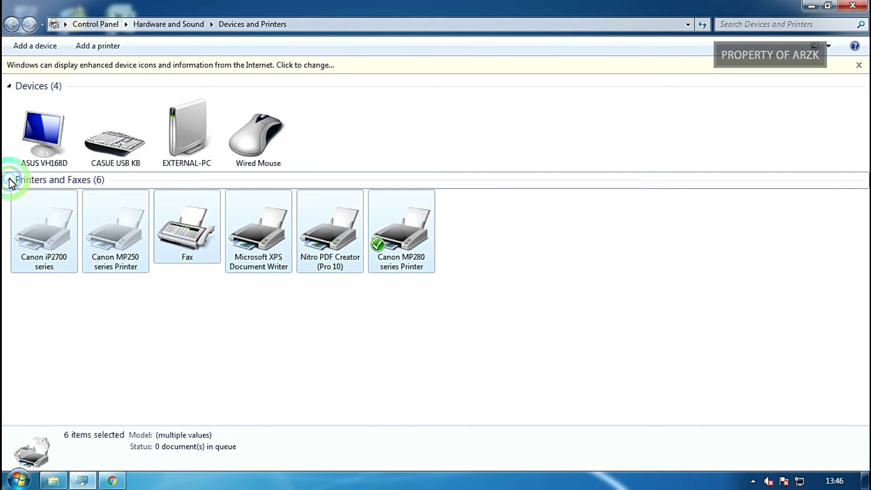
{"action": "left_click", "coordinate": [517, 230]}
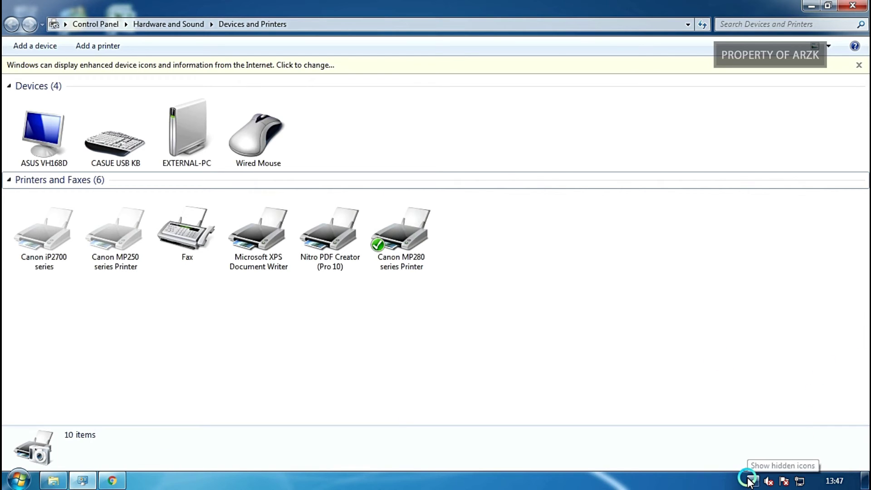
Minimize the Devices and Printers window, and move the note near the top of the desktop with all its text selected.
{"action": "left_click", "coordinate": [816, 6]}
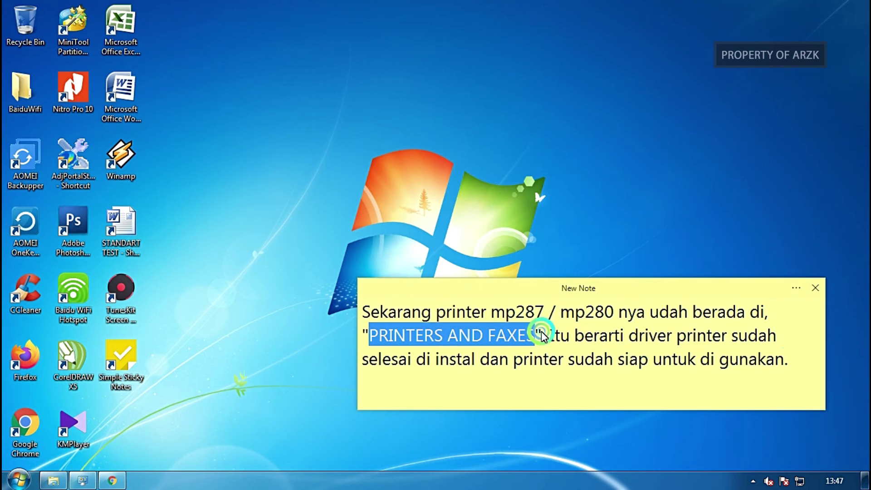
{"action": "left_click_drag", "start_coordinate": [797, 375], "coordinate": [355, 308]}
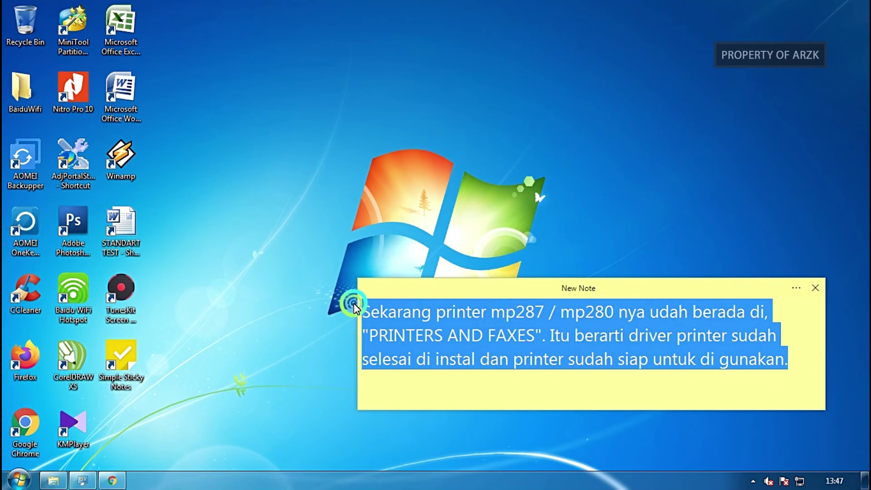
{"action": "left_click_drag", "start_coordinate": [578, 290], "coordinate": [461, 89]}
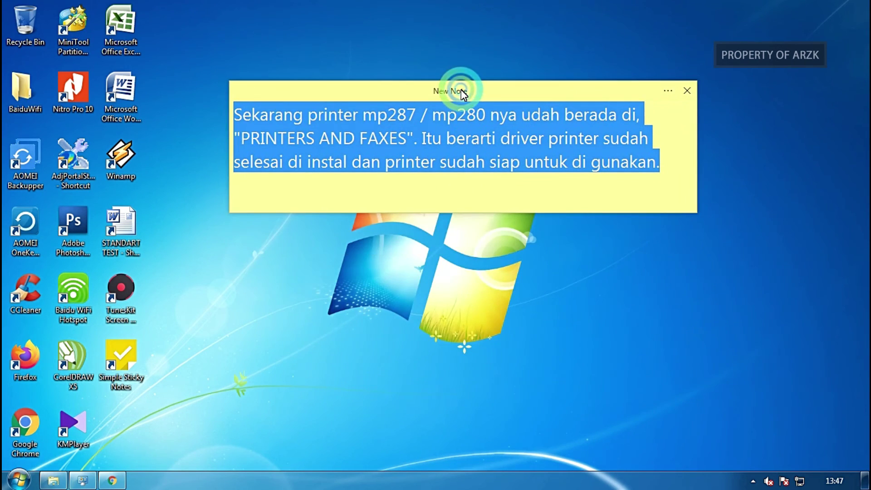
Replace the selected note text with "Oke sampai di sini aja cara install driver printer canon mp287 / mp280".
{"action": "type", "text": "Oke s"}
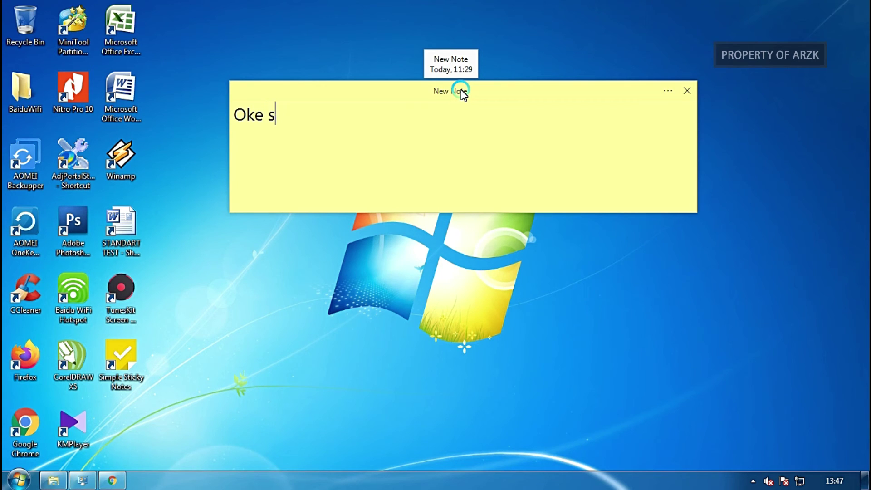
{"action": "type", "text": "ampai di s"}
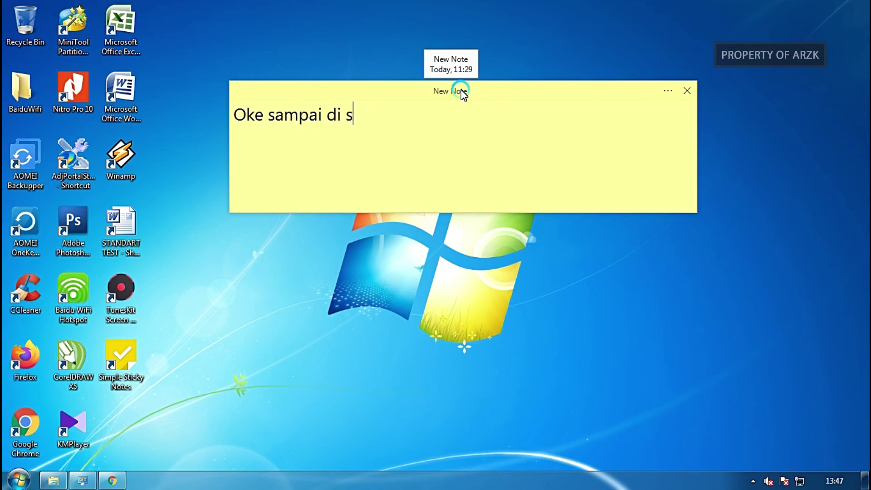
{"action": "type", "text": "ini aja ca"}
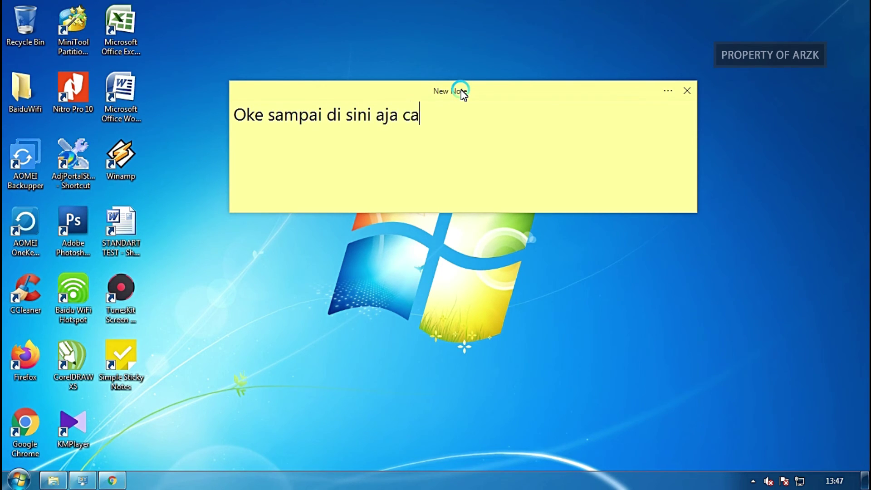
{"action": "type", "text": "ra install"}
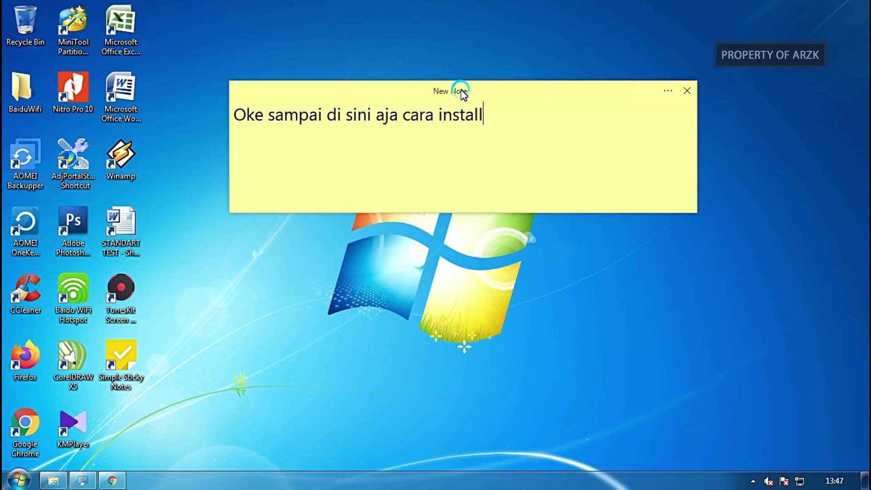
{"action": "type", "text": " driver p"}
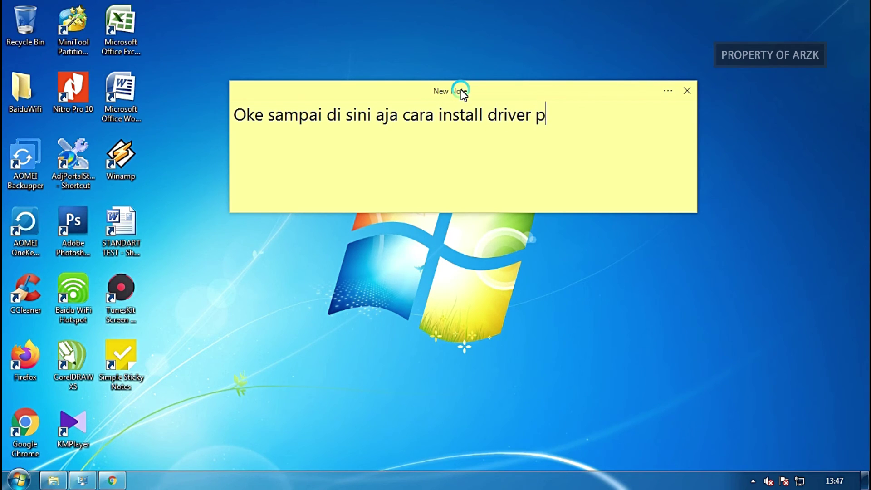
{"action": "type", "text": "rinter can"}
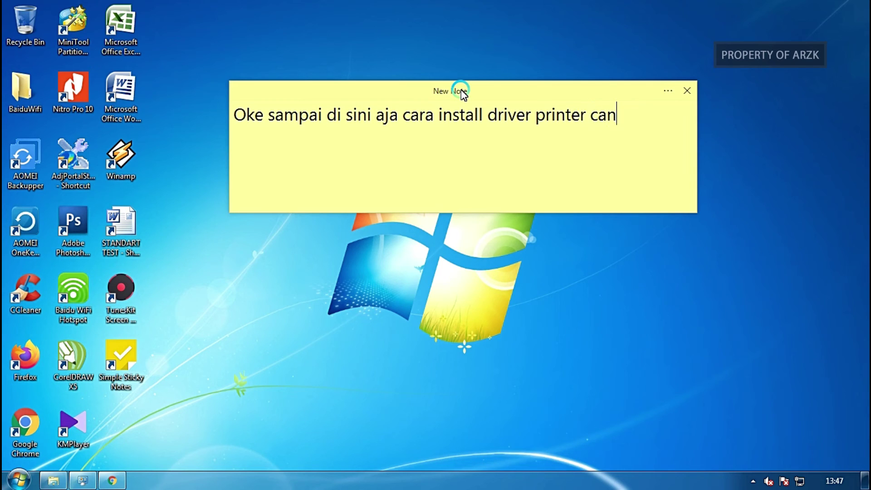
{"action": "type", "text": "on mp2"}
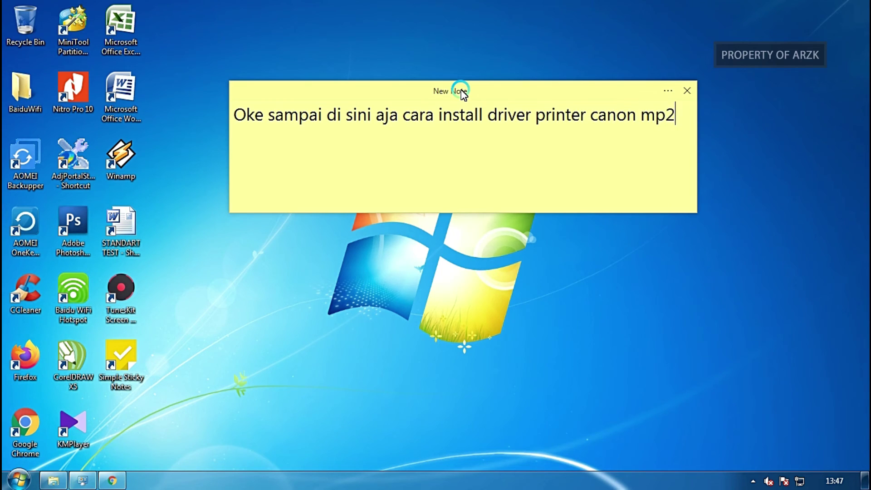
{"action": "type", "text": "87 / mp280"}
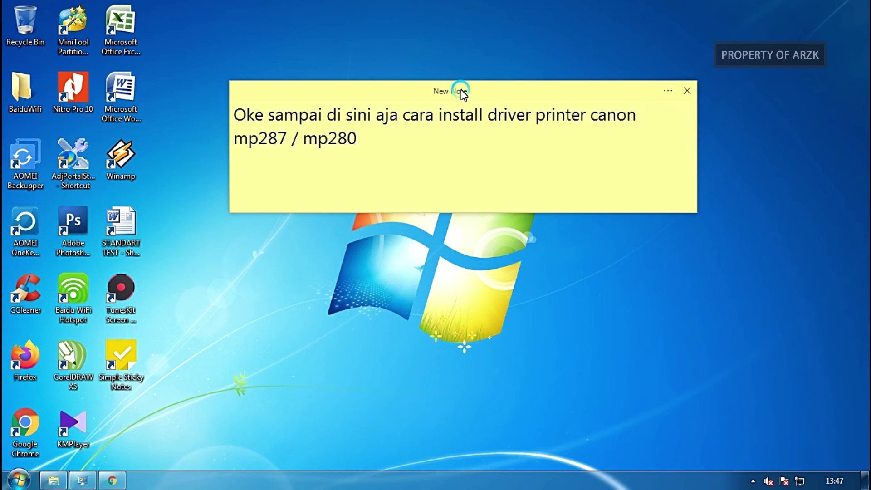
Append ". Semoga bermanfaat. Jangan lupa support terus channel saya dengan SUBSCRIBE, LIKE, SHARE ke temen-temen" to the note.
{"action": "type", "text": ". Semoga bermanf"}
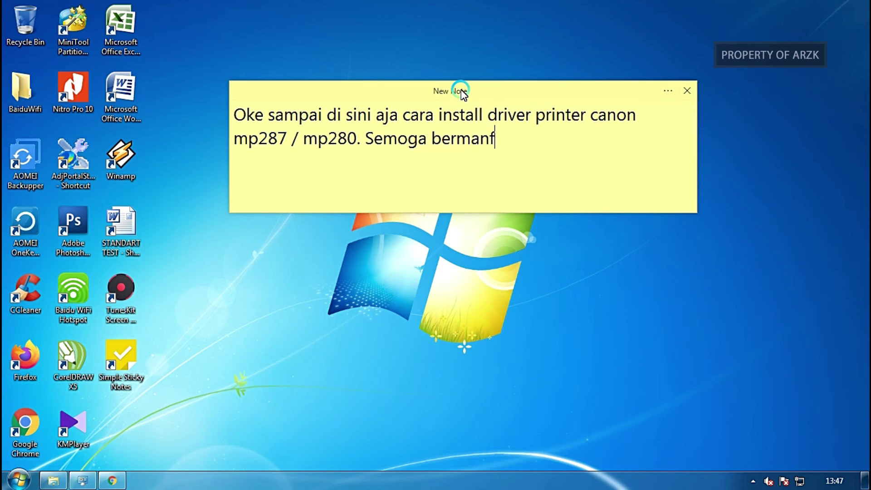
{"action": "type", "text": "aat. Jangan lupa"}
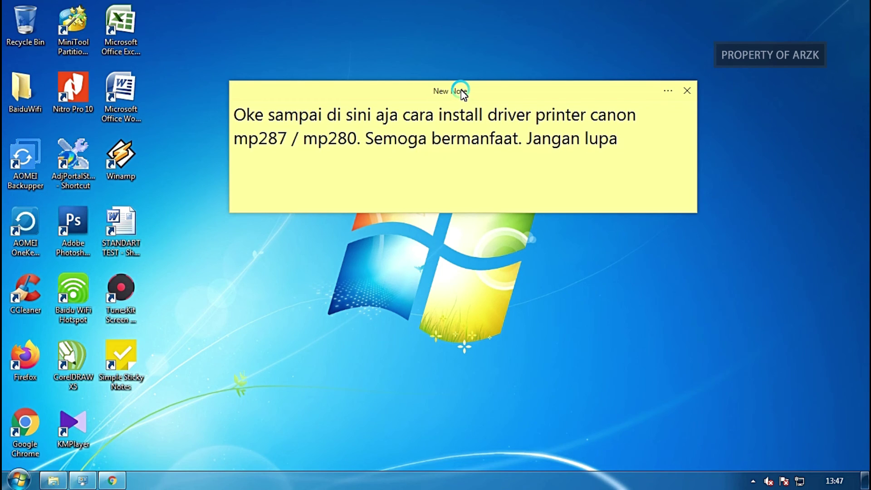
{"action": "type", "text": " support "}
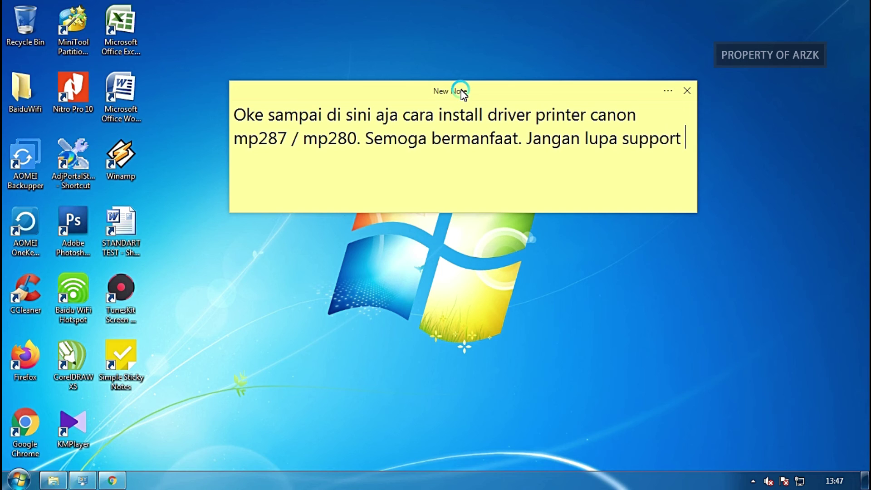
{"action": "type", "text": "terus chan"}
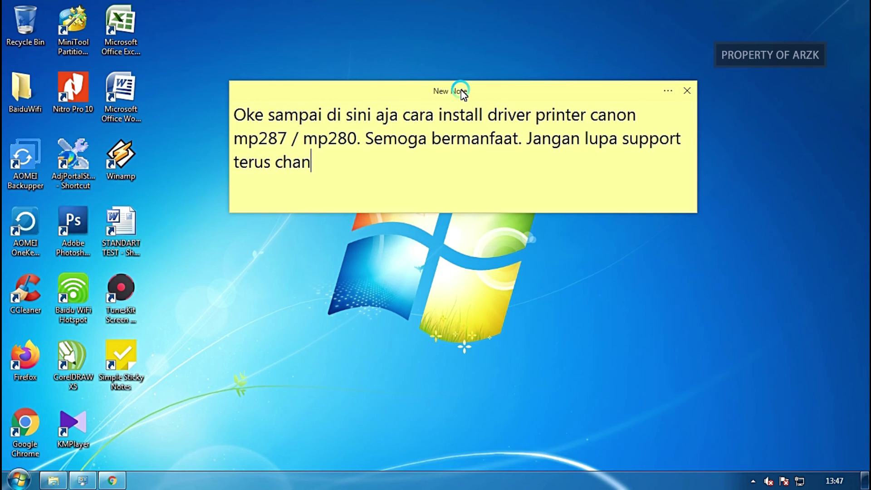
{"action": "type", "text": "nel saya dengan"}
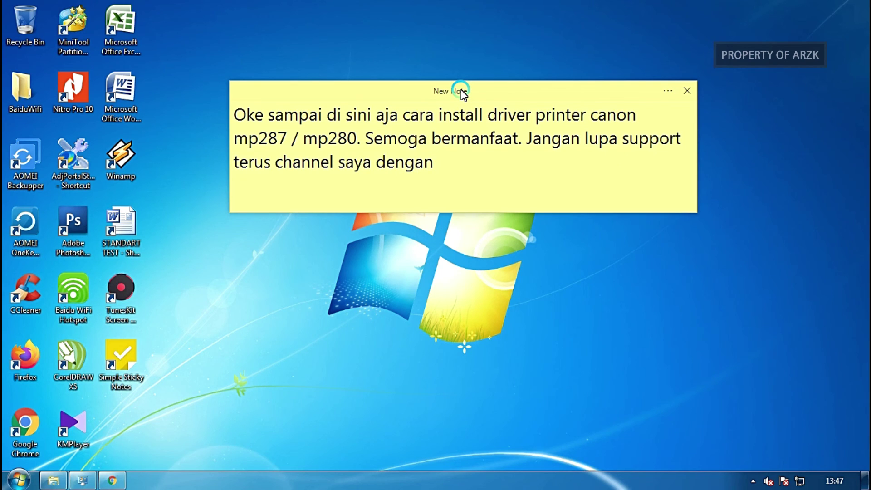
{"action": "type", "text": " SUBSC"}
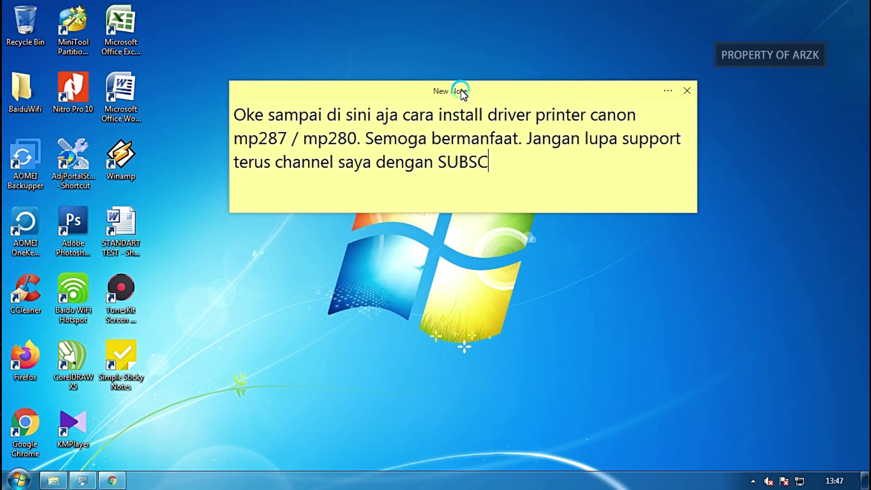
{"action": "type", "text": "RIBE, L"}
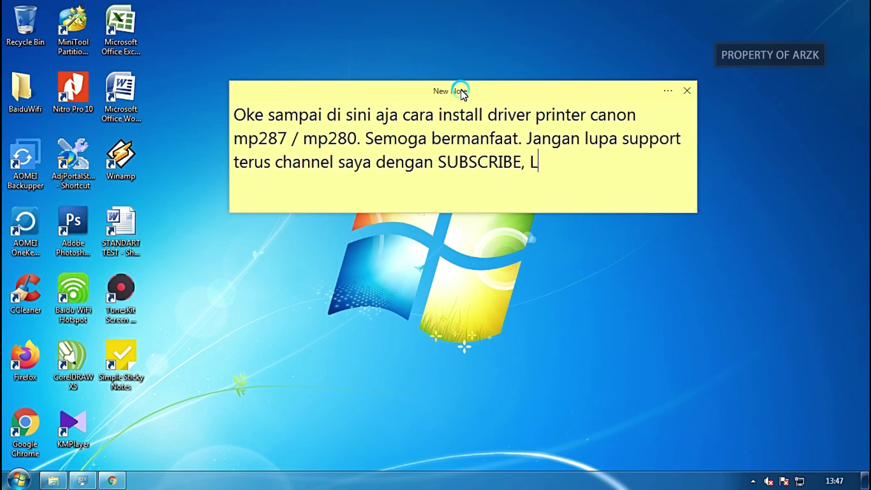
{"action": "type", "text": "IKE, SHARE "}
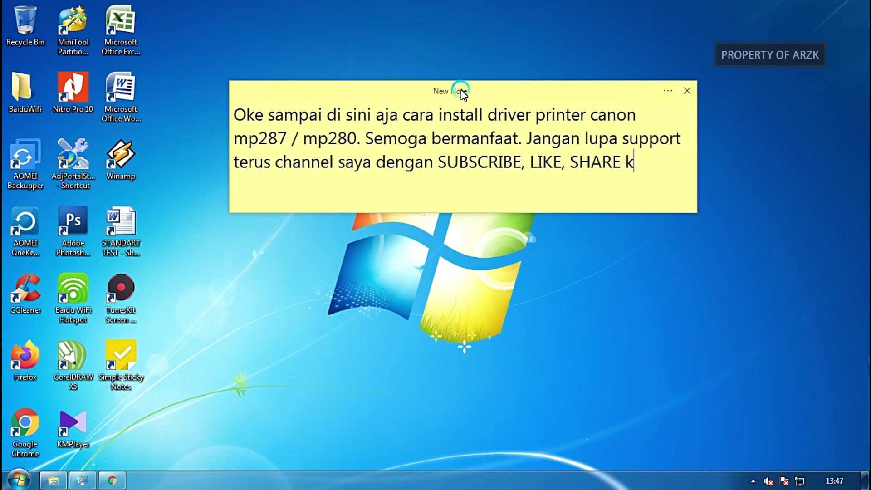
{"action": "type", "text": "ke temen"}
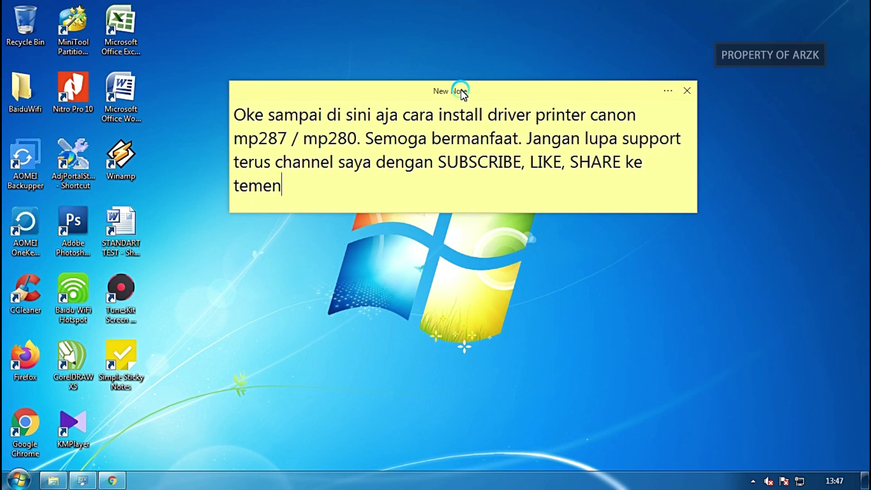
{"action": "type", "text": "-temen"}
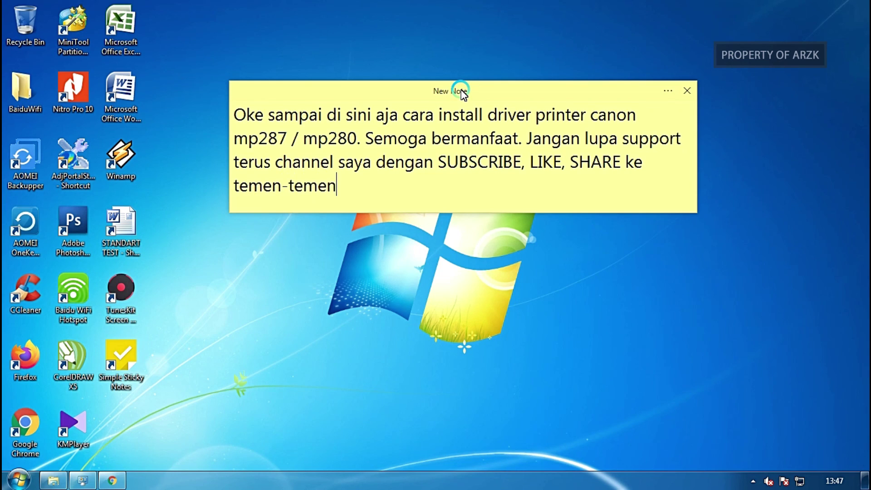